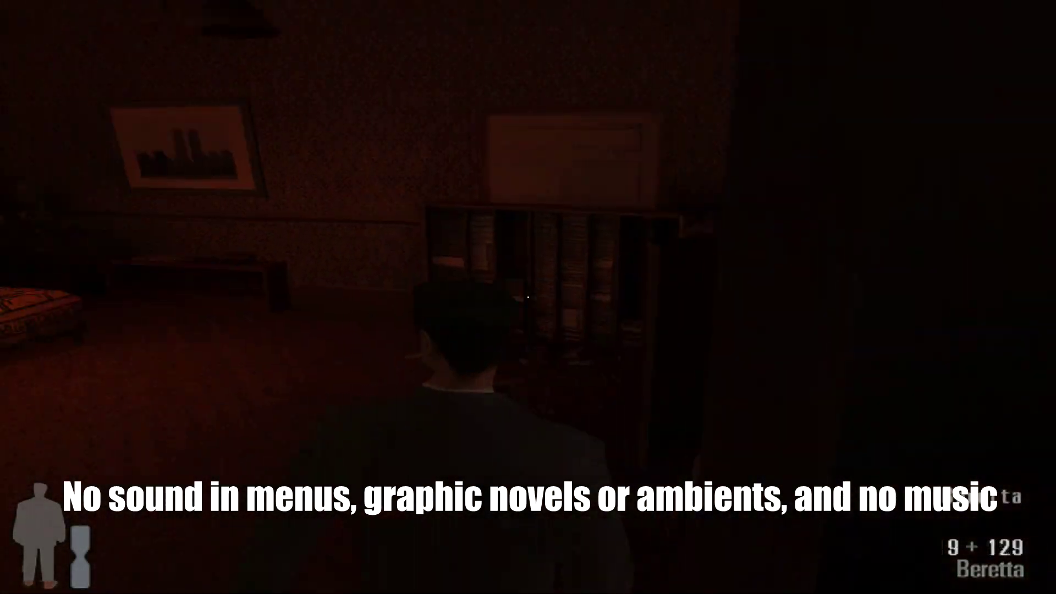
{"action": "key", "text": "w"}
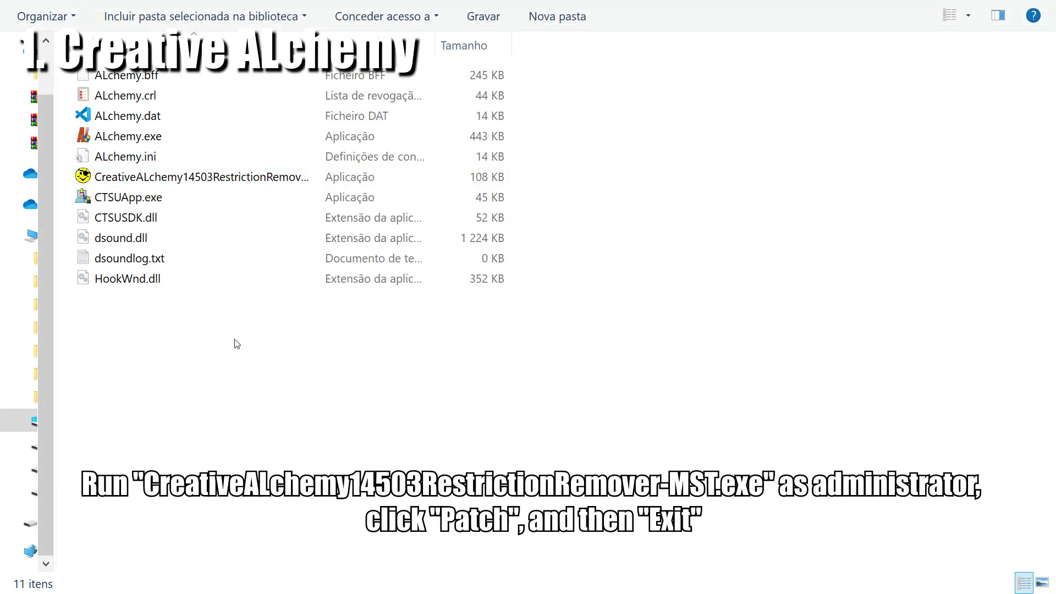
Run the Creative ALchemy 1.45.03 Restriction Remover as administrator, apply its patch and exit it
{"action": "left_click", "coordinate": [157, 184]}
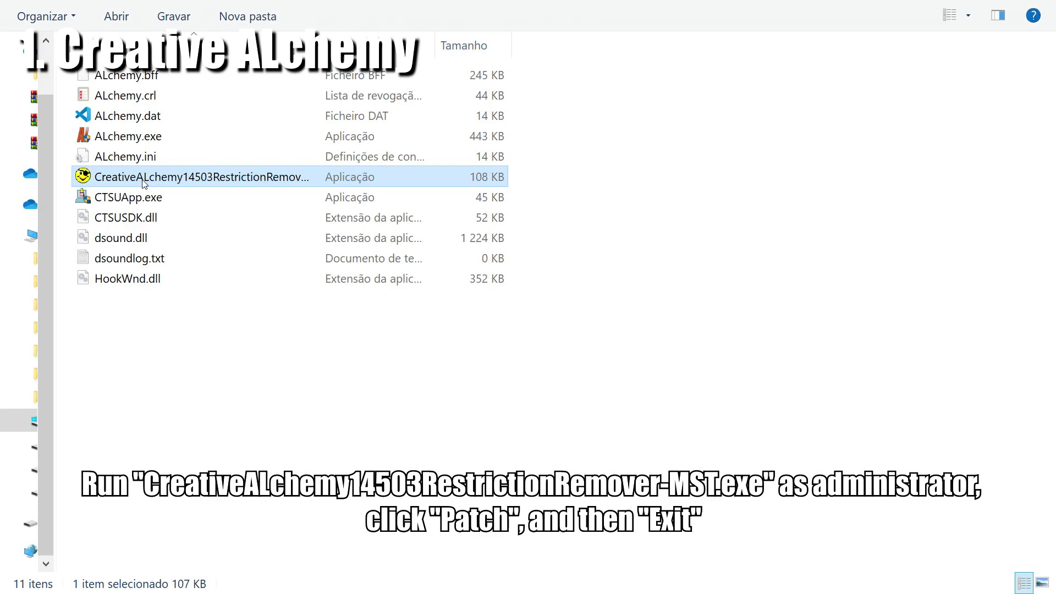
{"action": "right_click", "coordinate": [144, 183]}
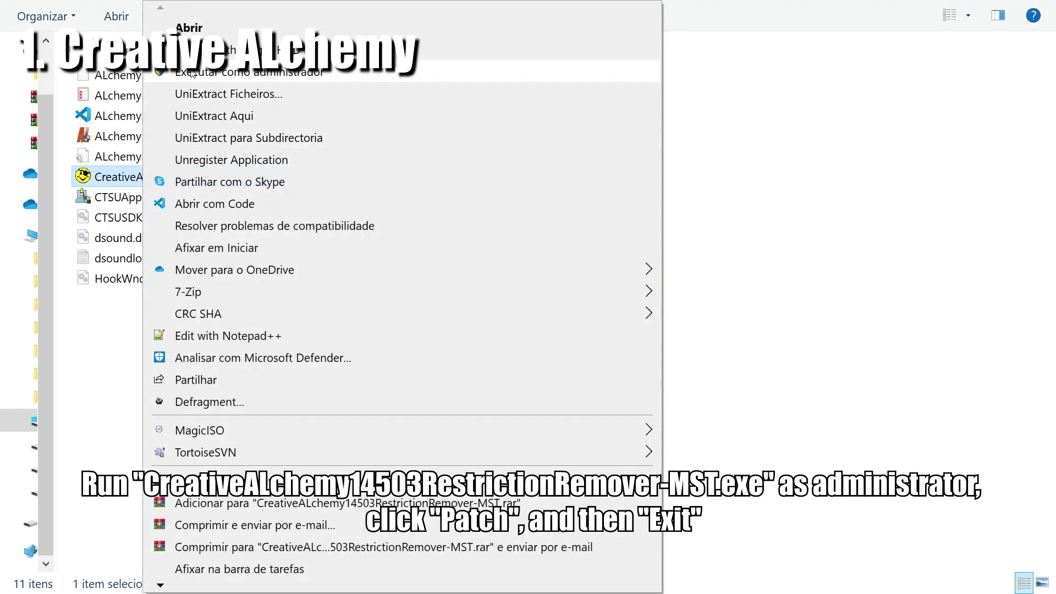
{"action": "left_click", "coordinate": [247, 72]}
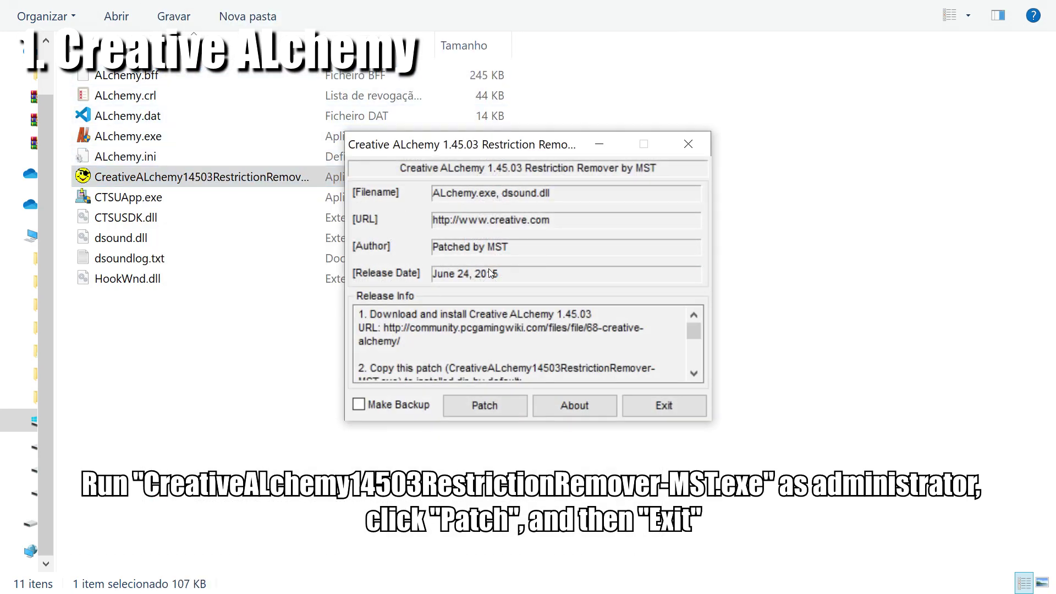
{"action": "left_click", "coordinate": [485, 406]}
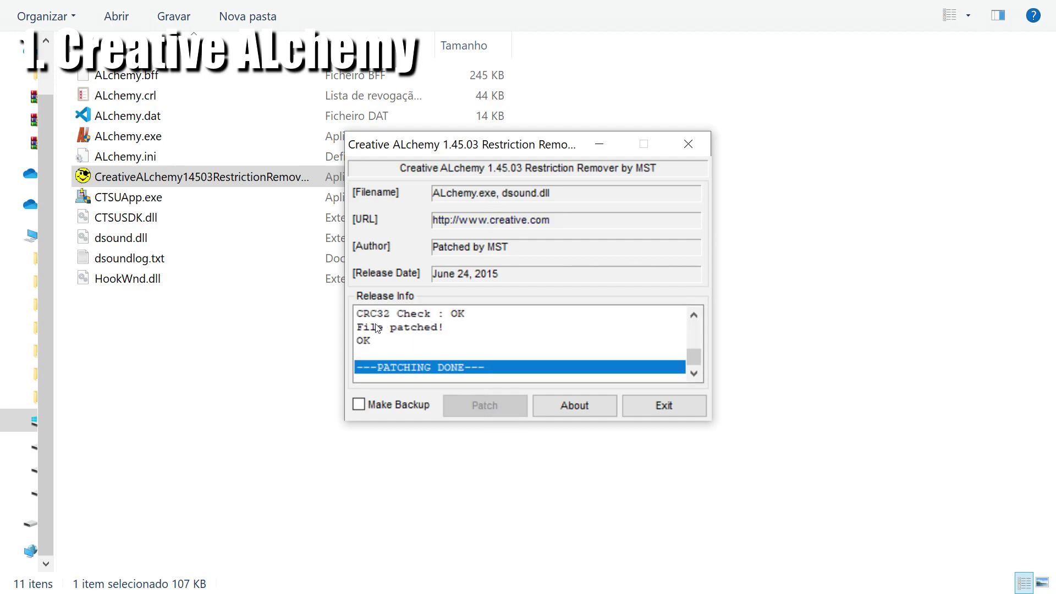
{"action": "left_click", "coordinate": [651, 405]}
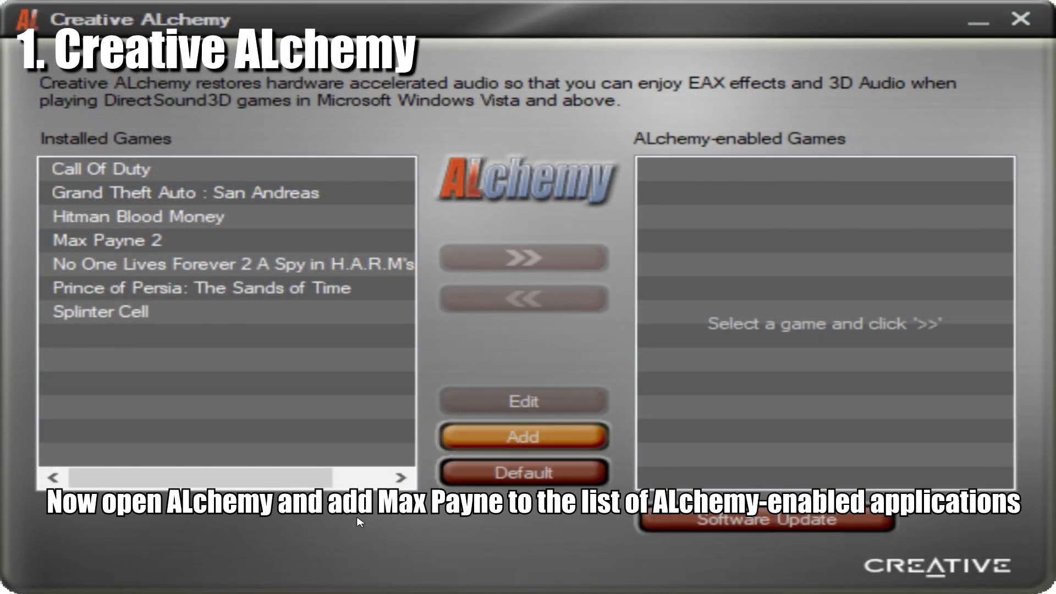
Add a new game entry in Creative ALchemy with the title "Max Payne 1"
{"action": "left_click", "coordinate": [506, 427]}
{"action": "type", "text": "Max pA"}
{"action": "key", "text": "BackSpace"}
{"action": "key", "text": "BackSpace"}
{"action": "type", "text": "Payne 1"}
Switch the location to a game path and browse to F:\Dist Digital\Steam\steamapps
{"action": "left_click", "coordinate": [286, 194]}
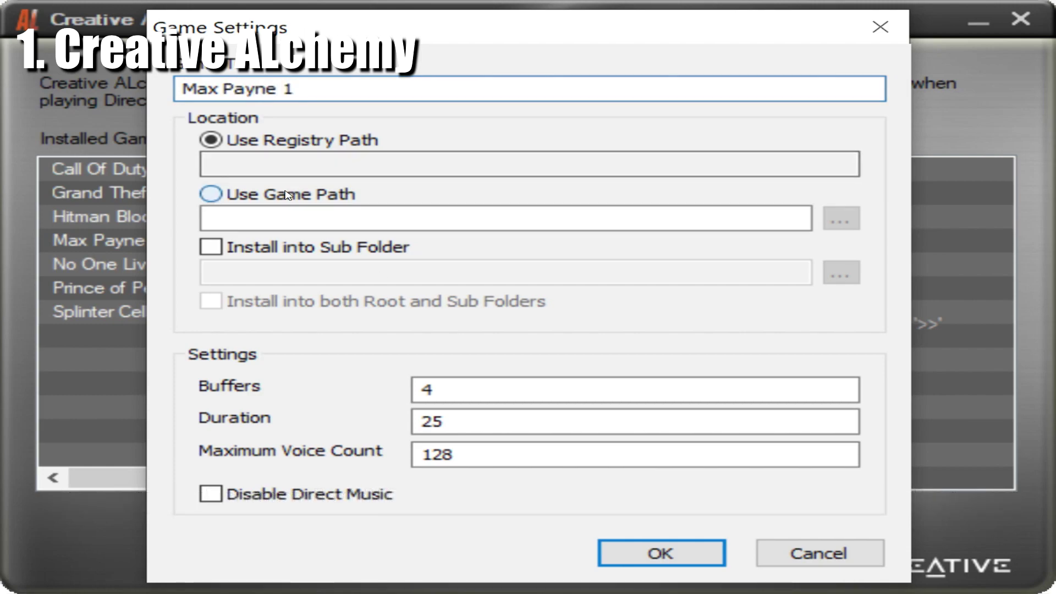
{"action": "left_click", "coordinate": [840, 219]}
{"action": "scroll", "coordinate": [505, 302], "scroll_direction": "down", "scroll_amount": 2}
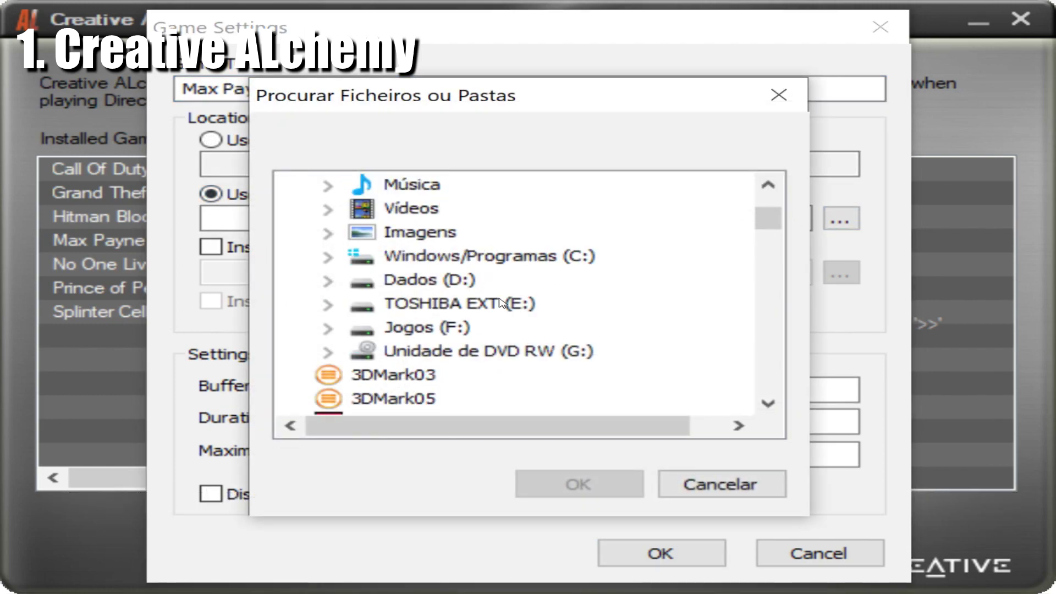
{"action": "left_click", "coordinate": [430, 327]}
{"action": "left_click", "coordinate": [445, 232]}
{"action": "left_click", "coordinate": [438, 216]}
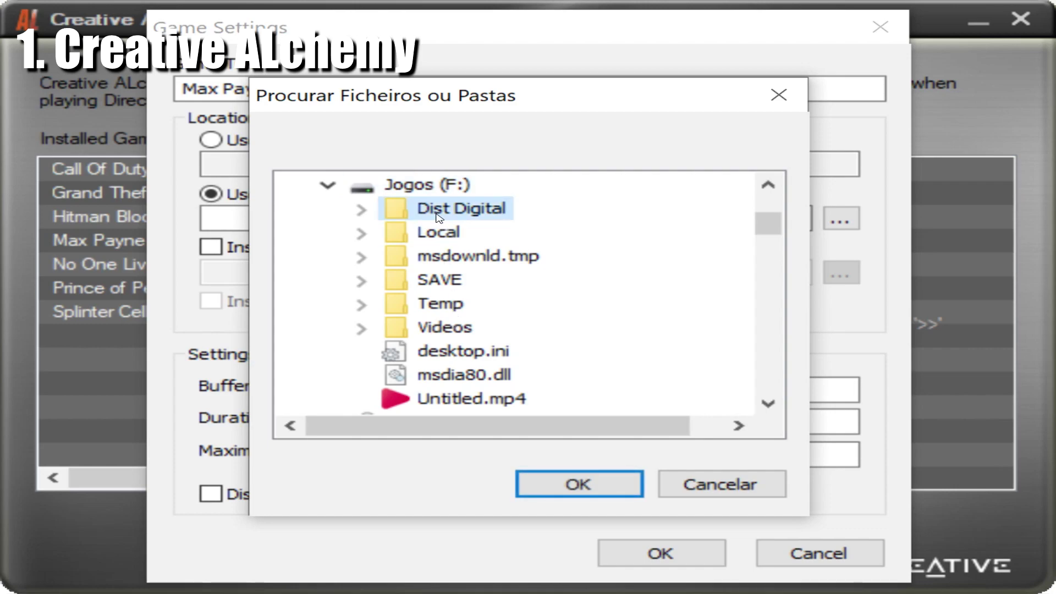
{"action": "double_click", "coordinate": [438, 212]}
{"action": "left_click", "coordinate": [498, 280]}
{"action": "double_click", "coordinate": [497, 280]}
{"action": "double_click", "coordinate": [497, 280]}
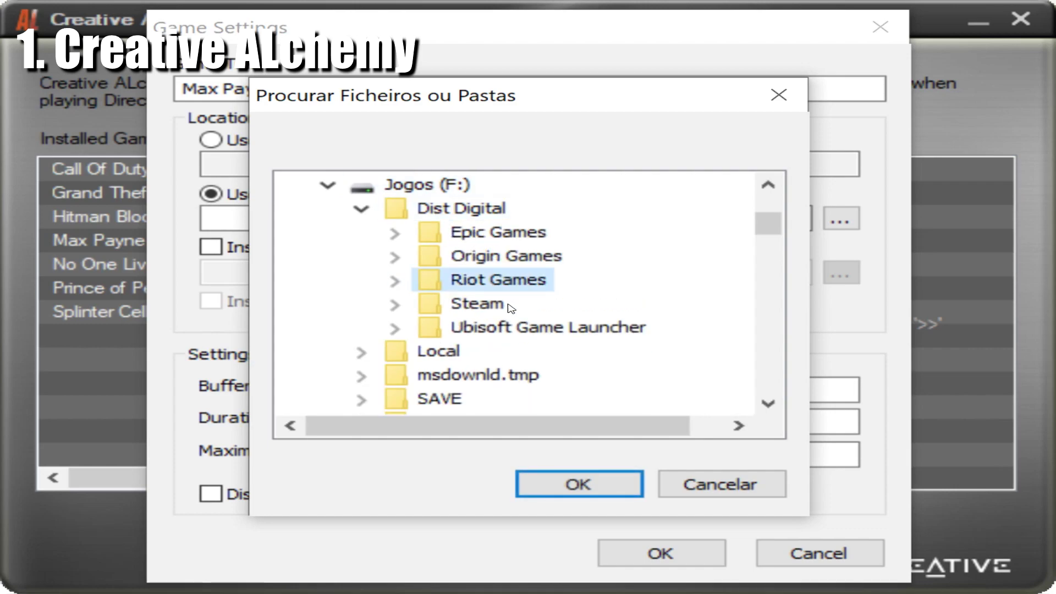
{"action": "double_click", "coordinate": [500, 305]}
{"action": "double_click", "coordinate": [495, 322]}
Choose the Max Payne folder inside common as the game path and save the game settings
{"action": "scroll", "coordinate": [499, 318], "scroll_direction": "up", "scroll_amount": 3}
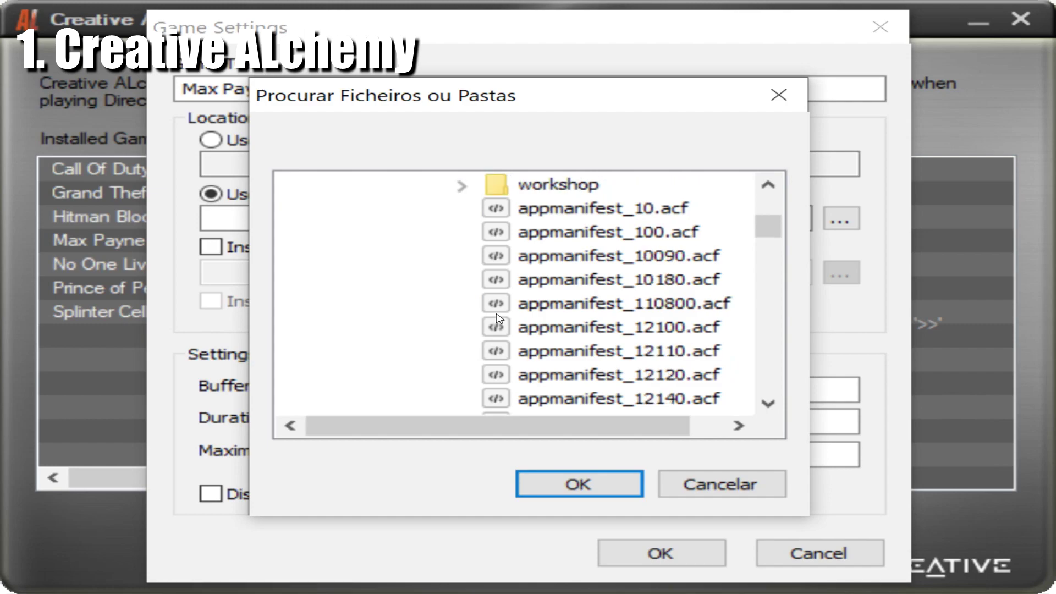
{"action": "scroll", "coordinate": [500, 318], "scroll_direction": "up", "scroll_amount": 3}
{"action": "double_click", "coordinate": [500, 323]}
{"action": "scroll", "coordinate": [599, 341], "scroll_direction": "down", "scroll_amount": 10}
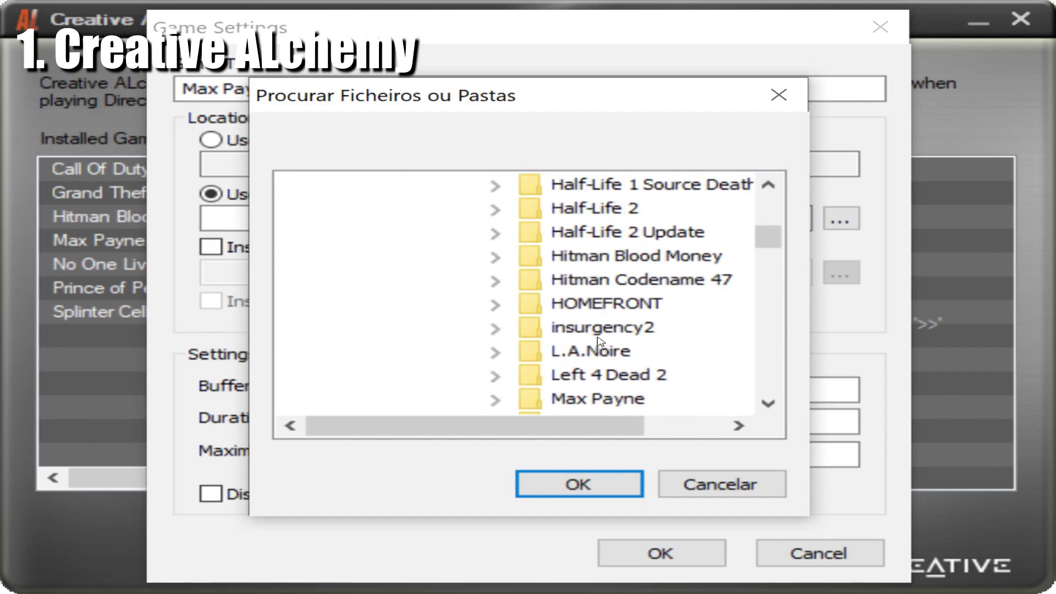
{"action": "scroll", "coordinate": [599, 341], "scroll_direction": "down", "scroll_amount": 2}
{"action": "double_click", "coordinate": [576, 286]}
{"action": "scroll", "coordinate": [599, 307], "scroll_direction": "down", "scroll_amount": 3}
{"action": "scroll", "coordinate": [601, 296], "scroll_direction": "up", "scroll_amount": 2}
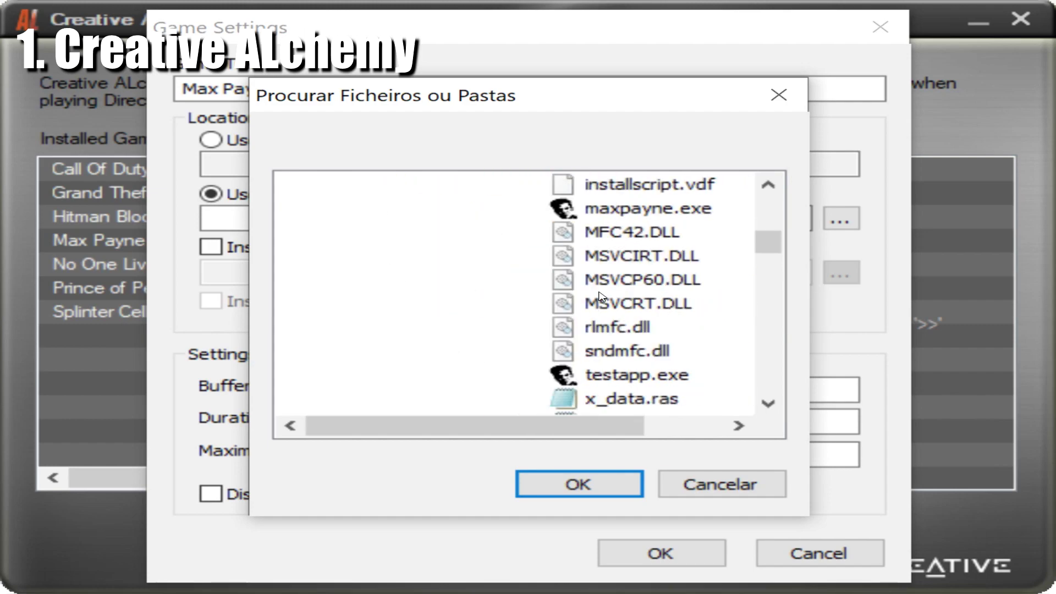
{"action": "scroll", "coordinate": [602, 297], "scroll_direction": "up", "scroll_amount": 2}
{"action": "left_click", "coordinate": [594, 483]}
{"action": "left_click", "coordinate": [694, 550]}
Move Max Payne 1 from the installed games to the ALchemy-enabled games
{"action": "left_click", "coordinate": [163, 243]}
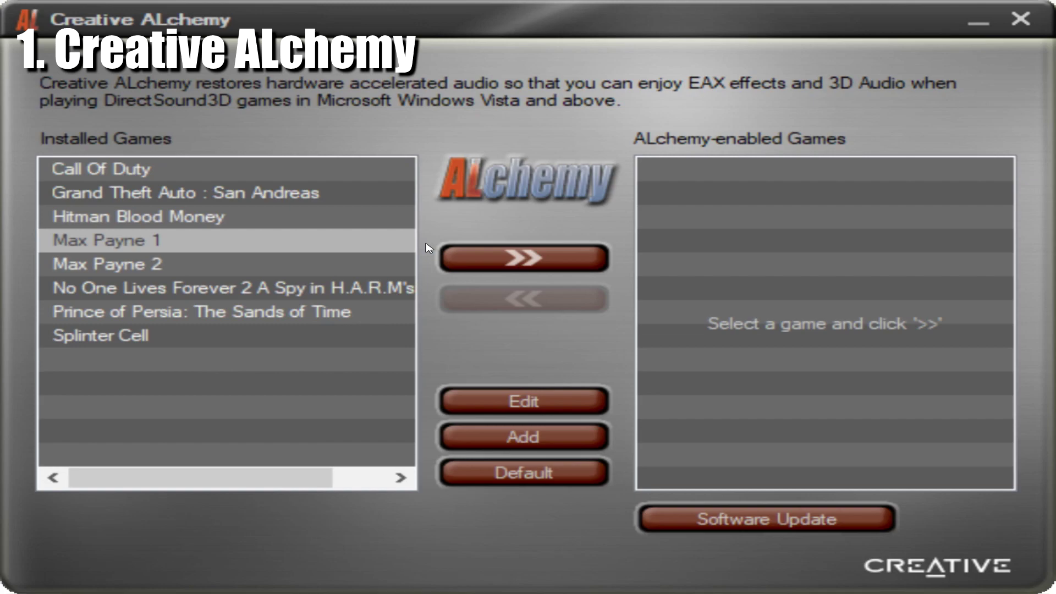
{"action": "left_click", "coordinate": [453, 258]}
{"action": "left_click", "coordinate": [715, 173]}
{"action": "left_click", "coordinate": [768, 196]}
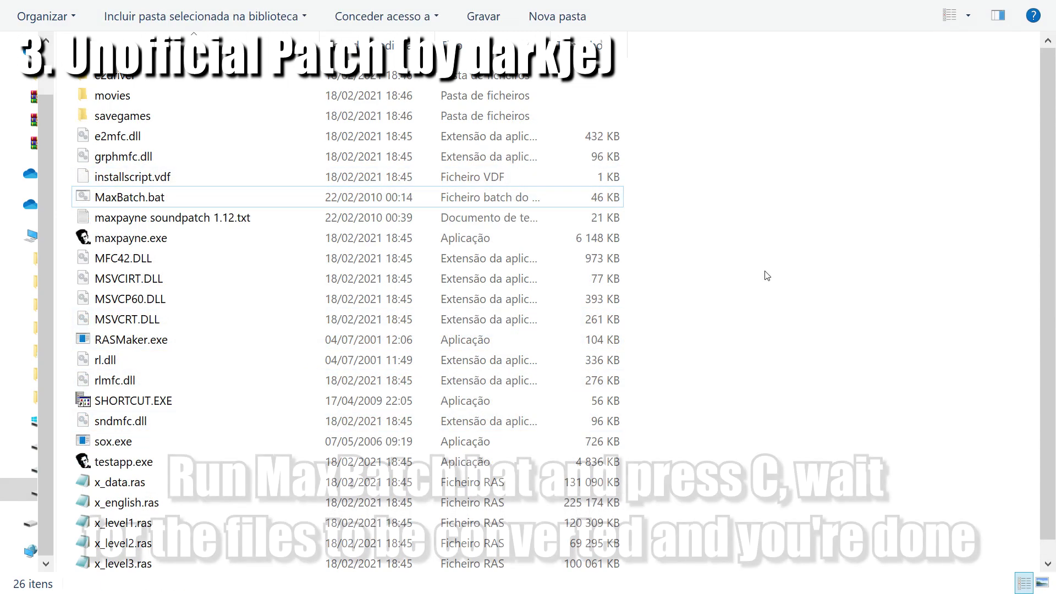
Run MaxBatch.bat from the game folder, convert the game's sound files and end the script
{"action": "double_click", "coordinate": [126, 198]}
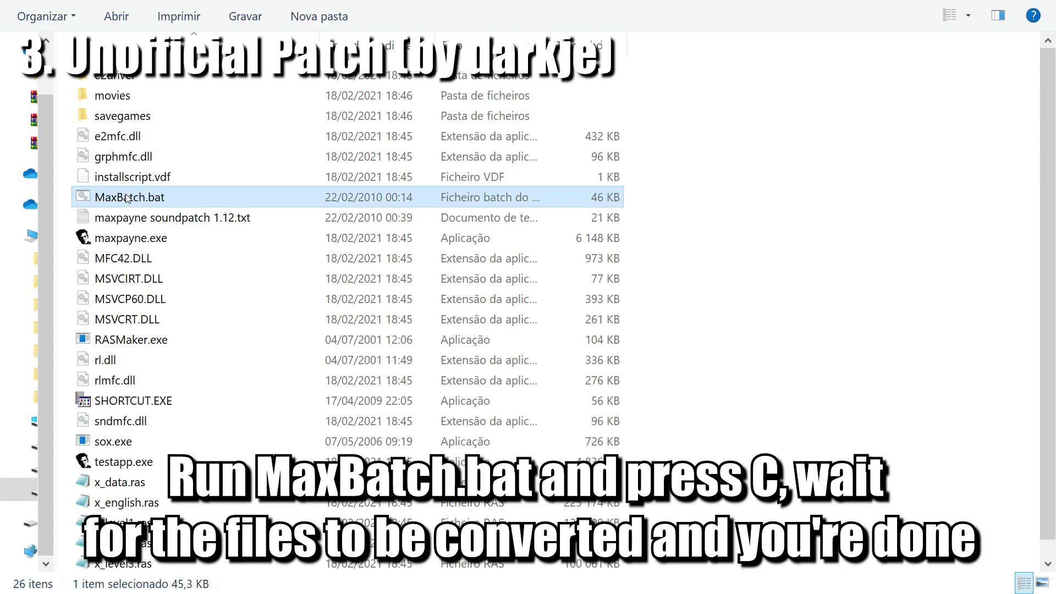
{"action": "key", "text": "c"}
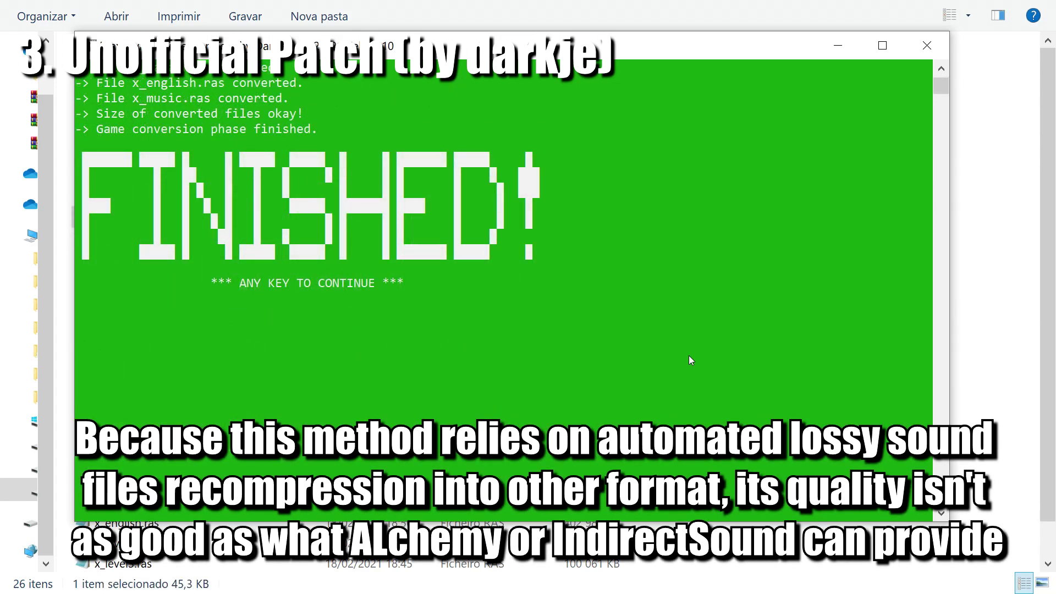
{"action": "key", "text": "Return"}
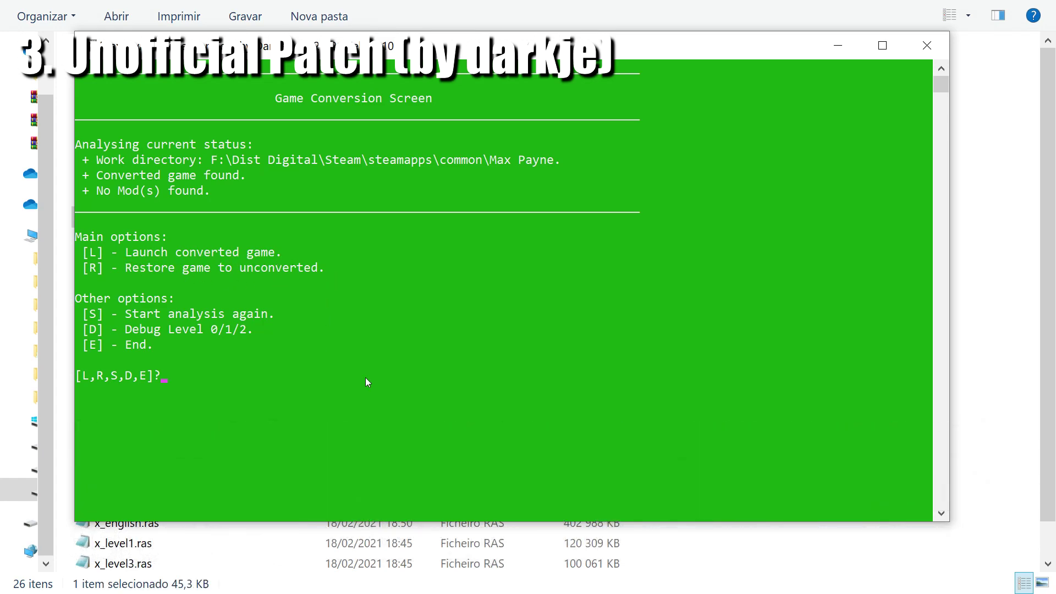
{"action": "type", "text": "E"}
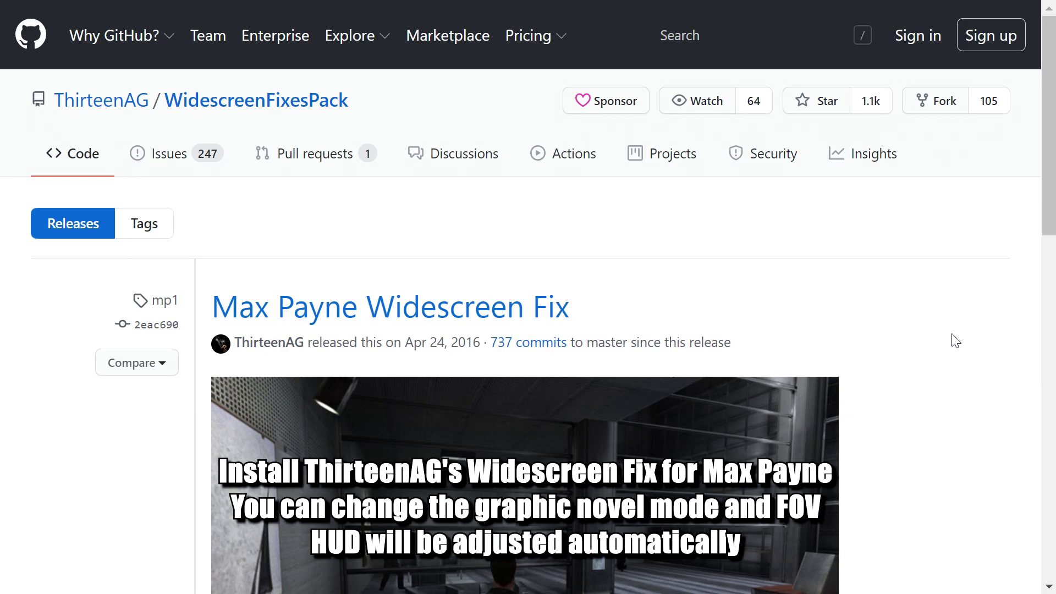
Download MaxPayne.WidescreenFix.zip from the GitHub release page, open the archive and select its contents
{"action": "scroll", "coordinate": [955, 341], "scroll_direction": "down", "scroll_amount": 2}
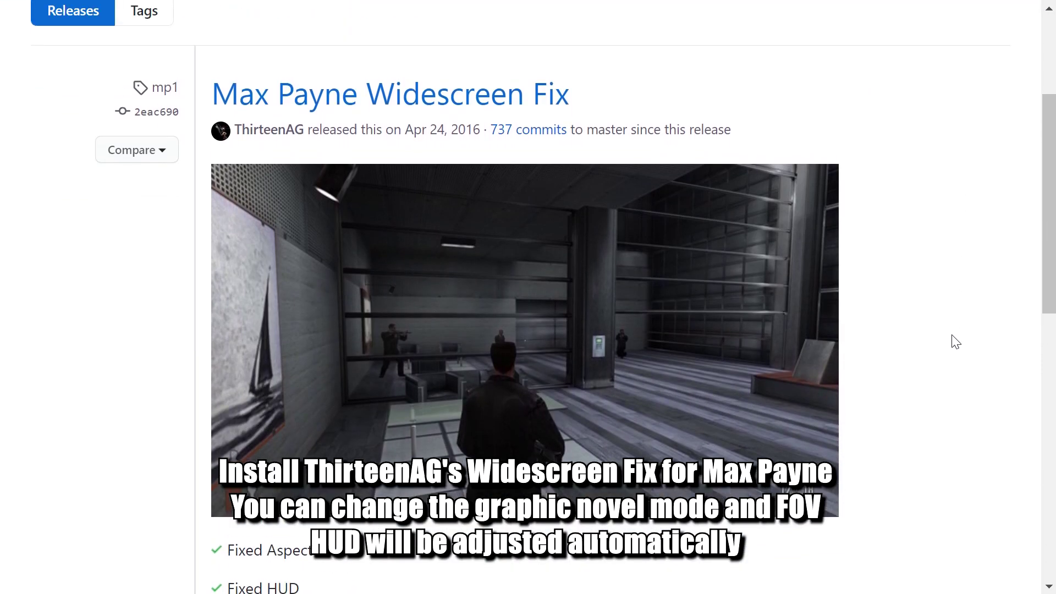
{"action": "scroll", "coordinate": [956, 341], "scroll_direction": "down", "scroll_amount": 8}
{"action": "scroll", "coordinate": [955, 341], "scroll_direction": "down", "scroll_amount": 3}
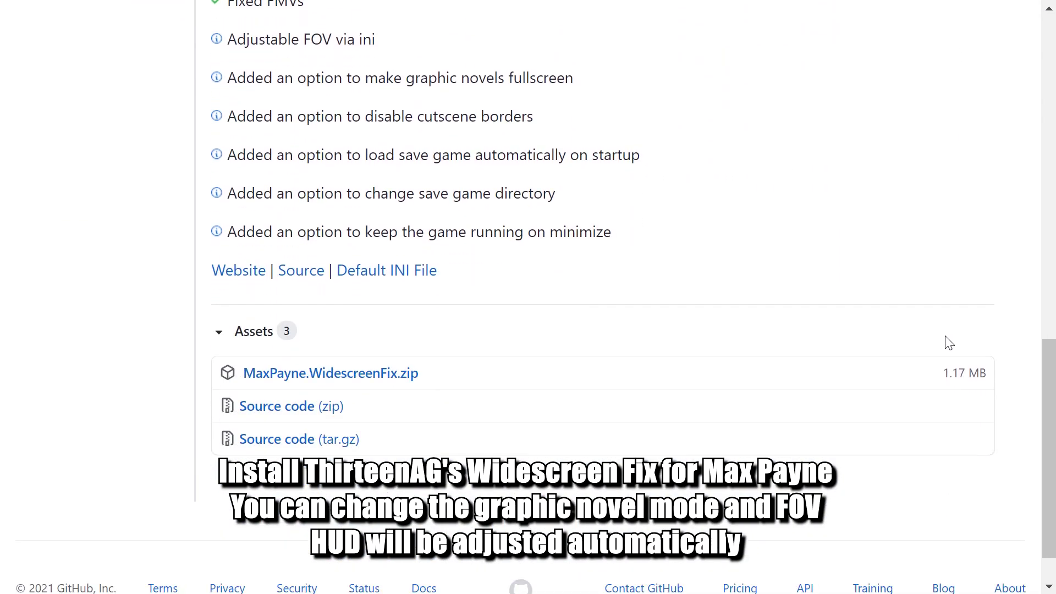
{"action": "left_click", "coordinate": [338, 371]}
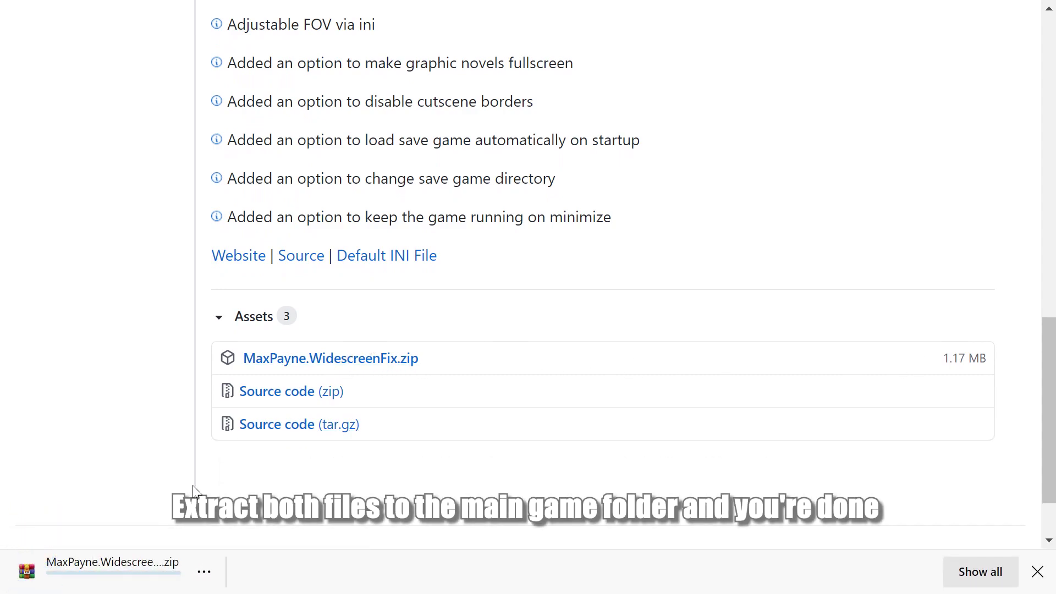
{"action": "left_click", "coordinate": [149, 558]}
{"action": "left_click_drag", "start_coordinate": [130, 236], "coordinate": [41, 169]}
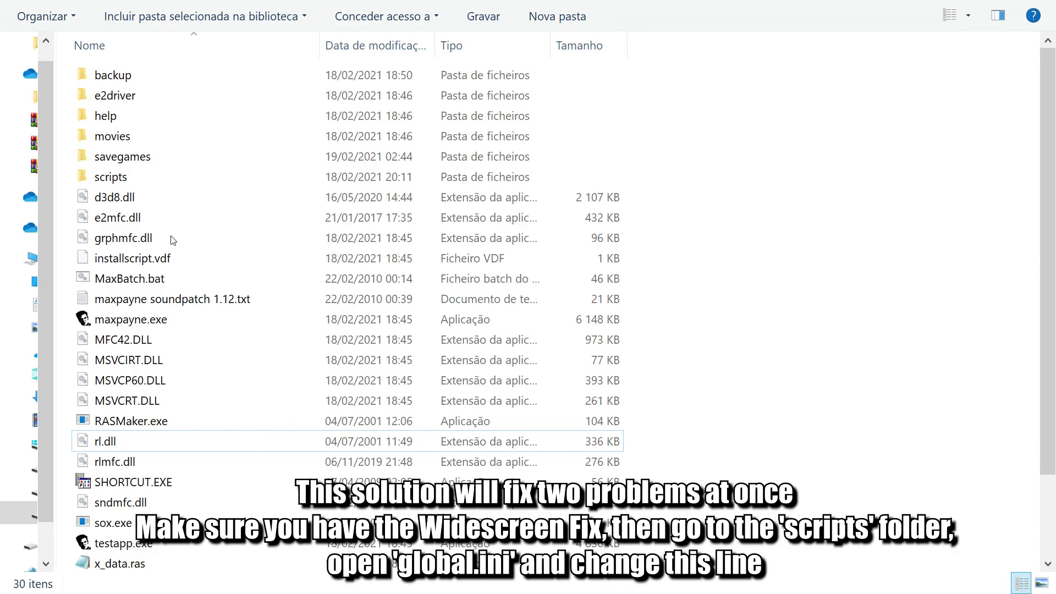
Open global.ini in the game's scripts folder and set UseD3D8to9 to 1
{"action": "double_click", "coordinate": [119, 176]}
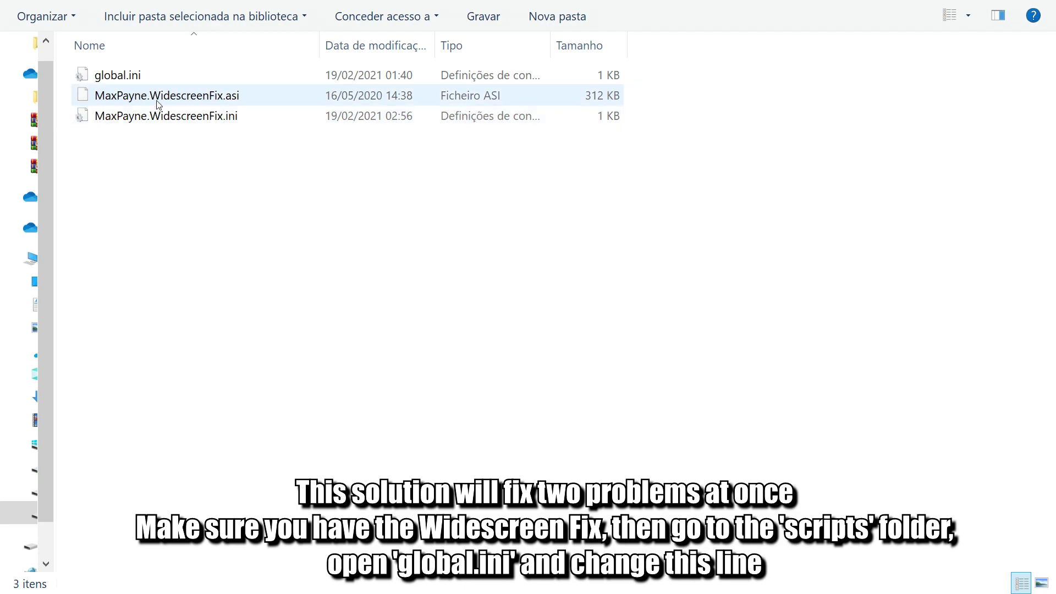
{"action": "double_click", "coordinate": [144, 75]}
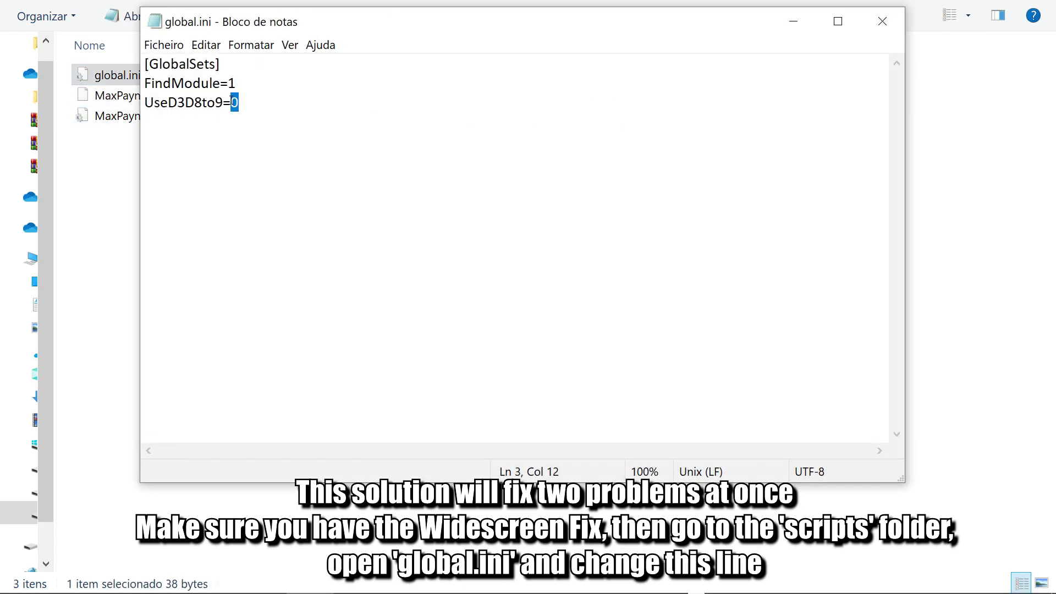
{"action": "scroll", "coordinate": [249, 106], "scroll_direction": "up", "scroll_amount": 20}
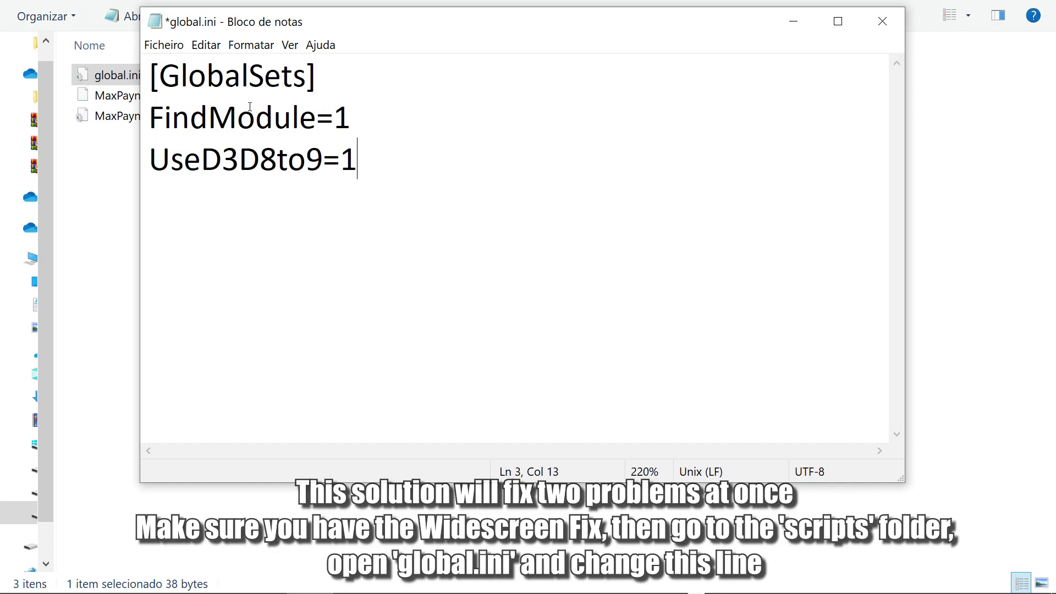
{"action": "left_click_drag", "start_coordinate": [536, 285], "coordinate": [153, 220]}
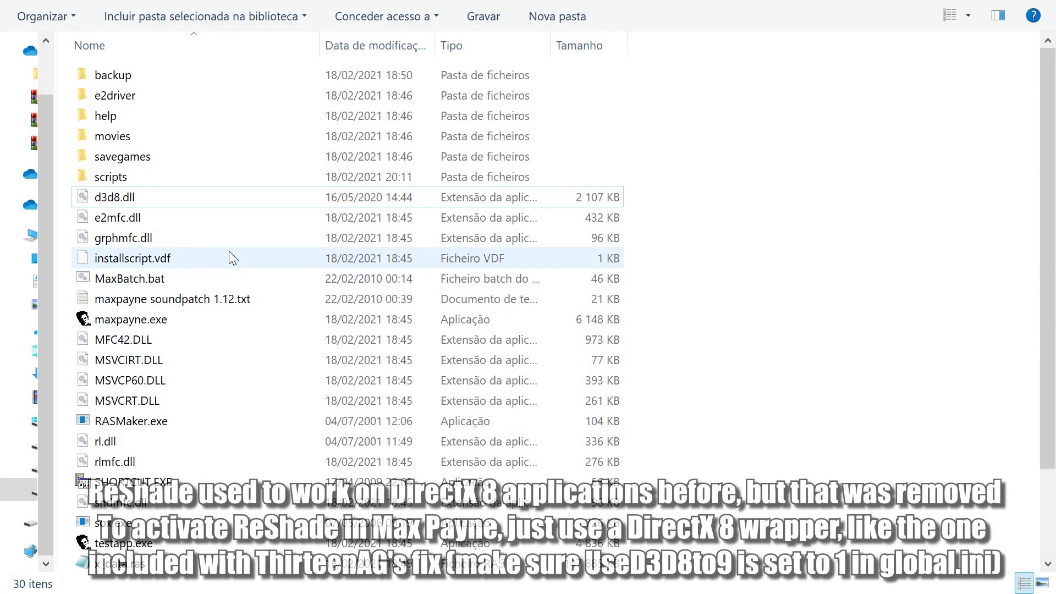
Open global.ini from the scripts folder with enlarged text and highlight the UseD3D8to9 line
{"action": "left_click", "coordinate": [108, 183]}
{"action": "double_click", "coordinate": [109, 183]}
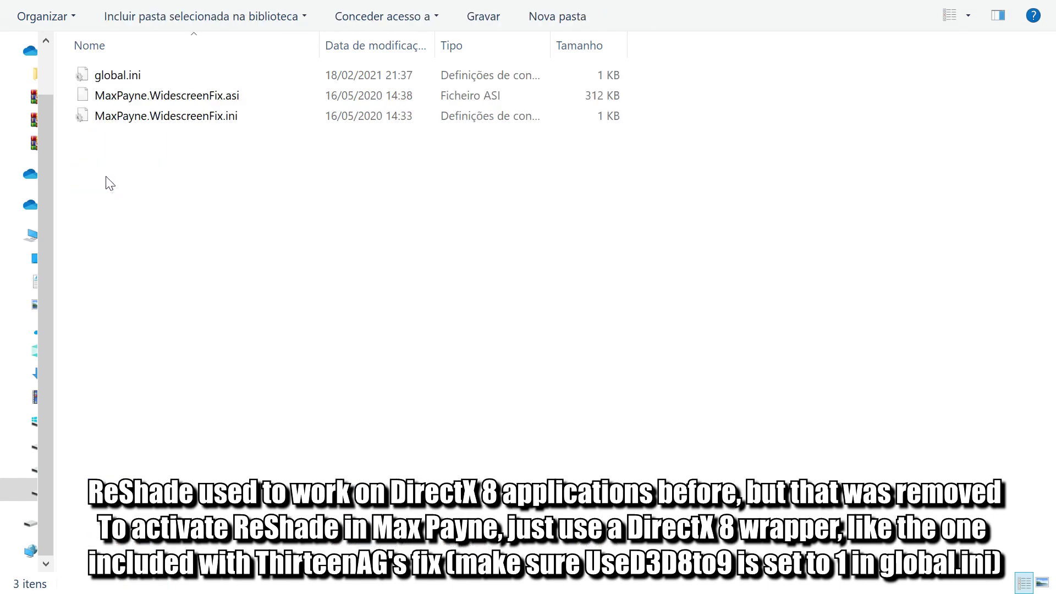
{"action": "double_click", "coordinate": [141, 79]}
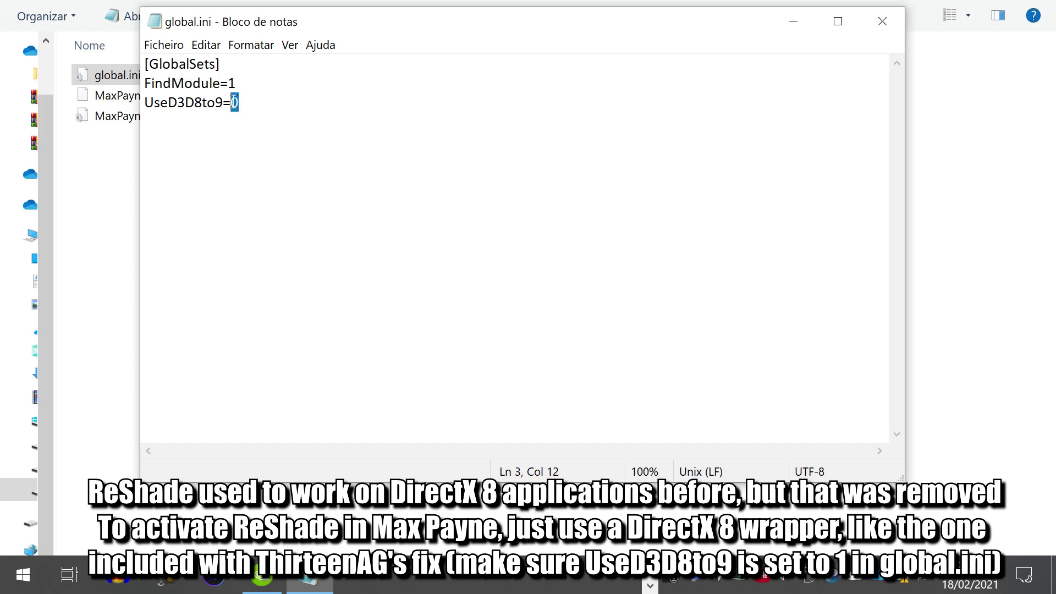
{"action": "scroll", "coordinate": [221, 137], "scroll_direction": "up", "scroll_amount": 13}
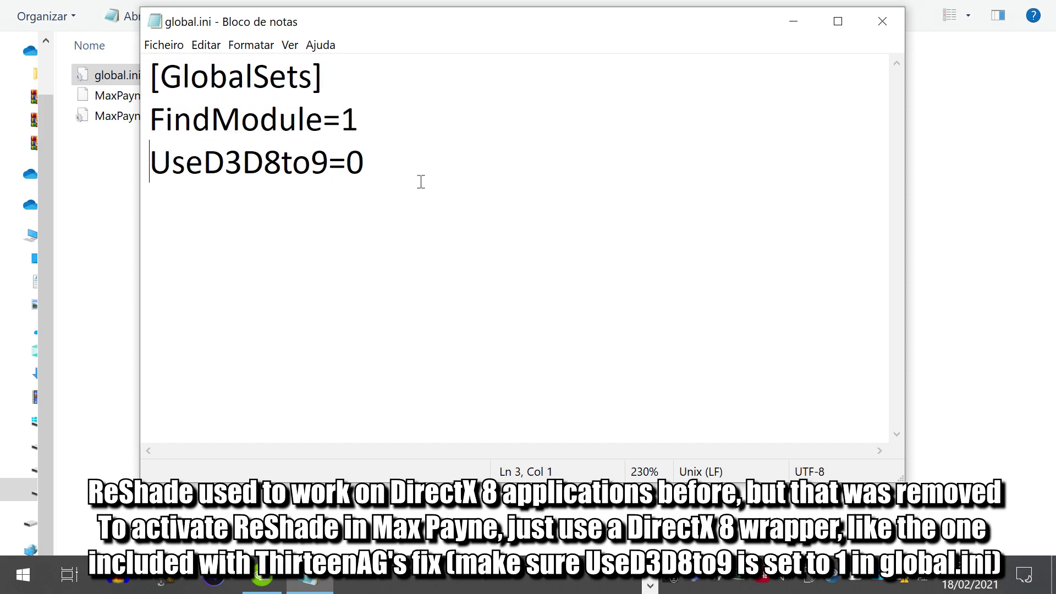
{"action": "left_click_drag", "start_coordinate": [421, 182], "coordinate": [126, 166]}
{"action": "left_click", "coordinate": [306, 191]}
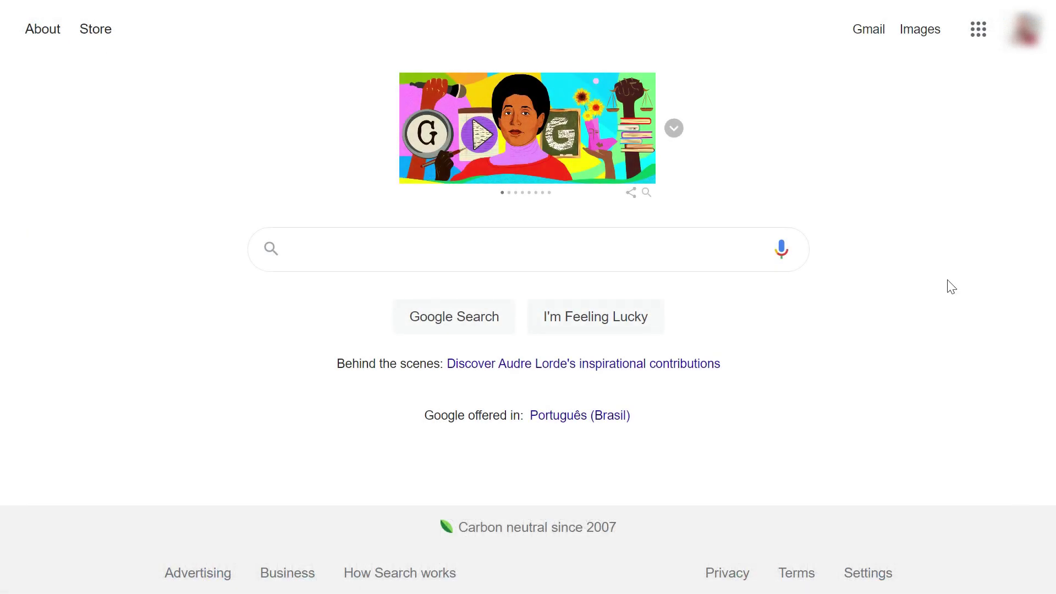
Search Google for "reshade" and open the official ReShade website
{"action": "left_click", "coordinate": [443, 243]}
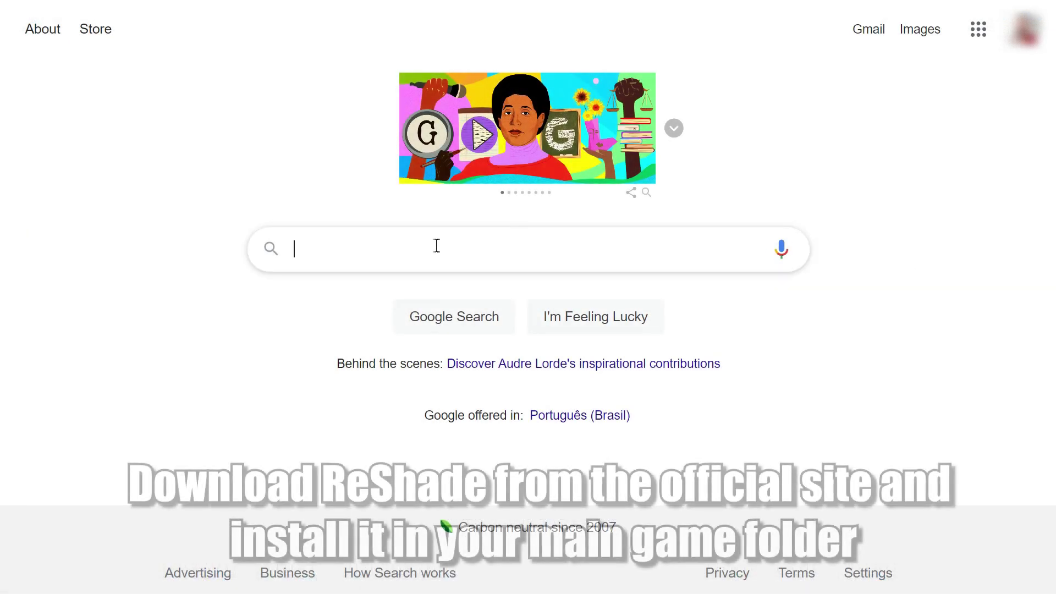
{"action": "type", "text": "reshade"}
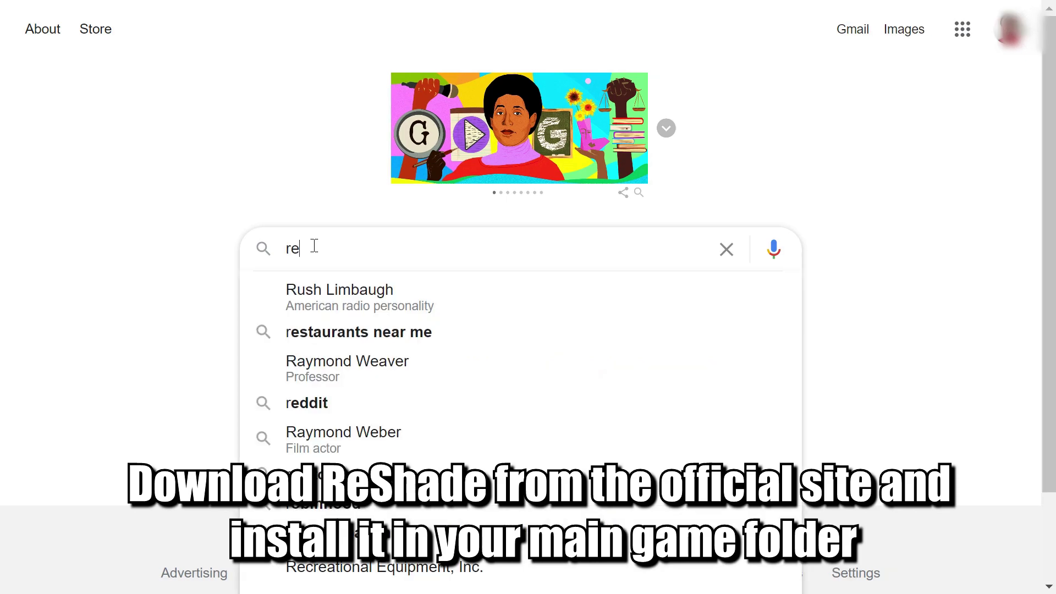
{"action": "key", "text": "Escape"}
{"action": "key", "text": "Return"}
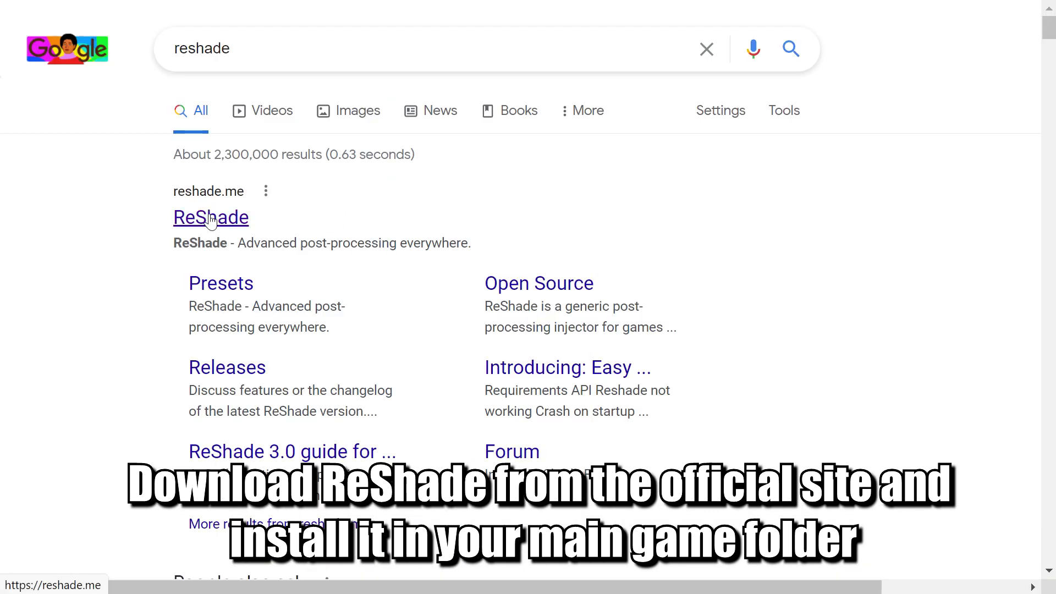
{"action": "left_click", "coordinate": [211, 220]}
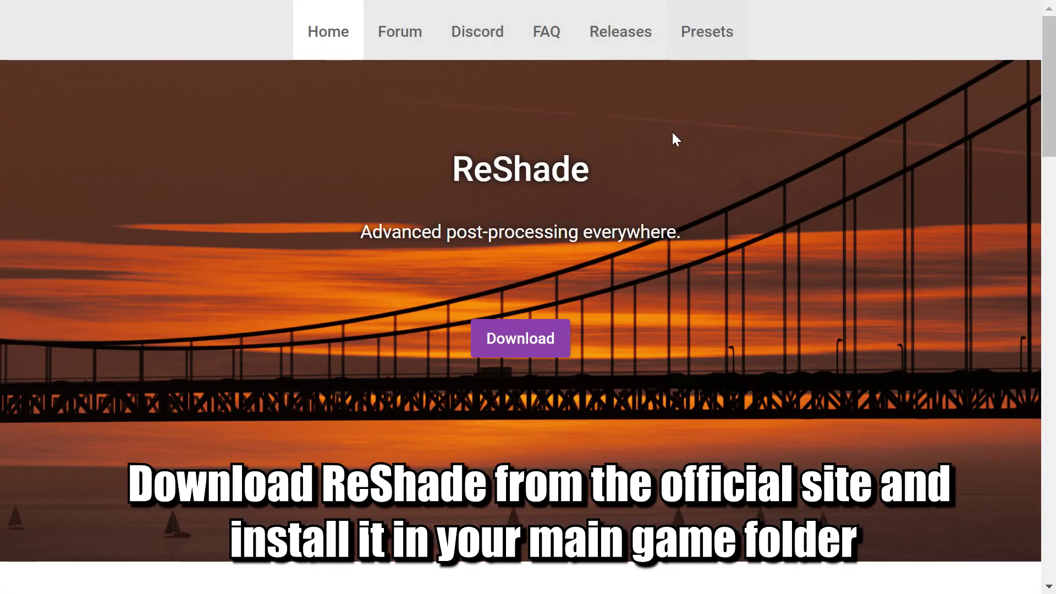
Download ReShade 4.9.1 from the official site and run ReShade_Setup_4.9.1.exe
{"action": "left_click", "coordinate": [520, 337]}
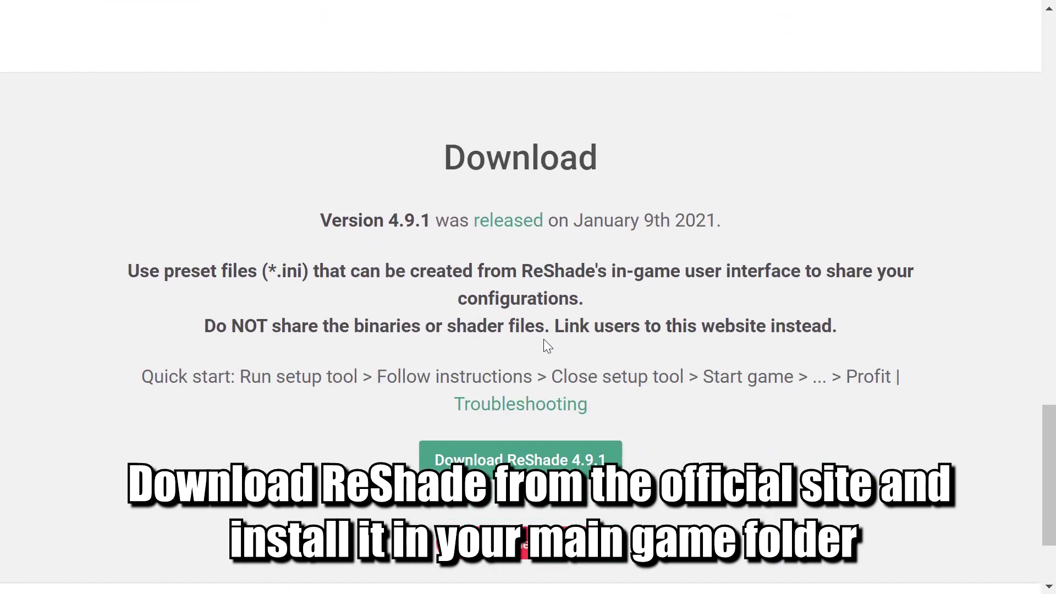
{"action": "left_click", "coordinate": [569, 460]}
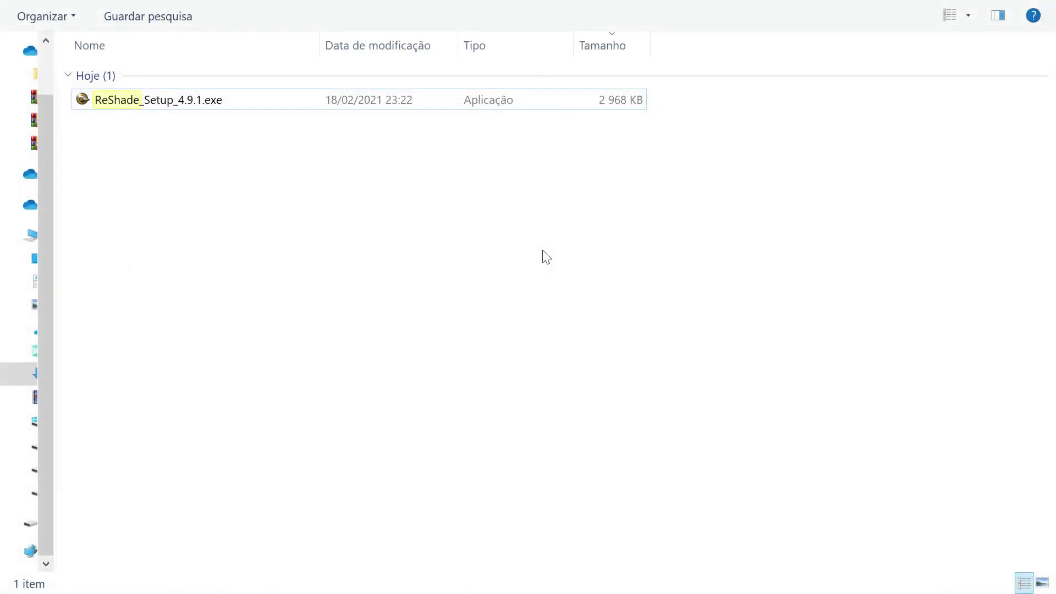
{"action": "double_click", "coordinate": [190, 102]}
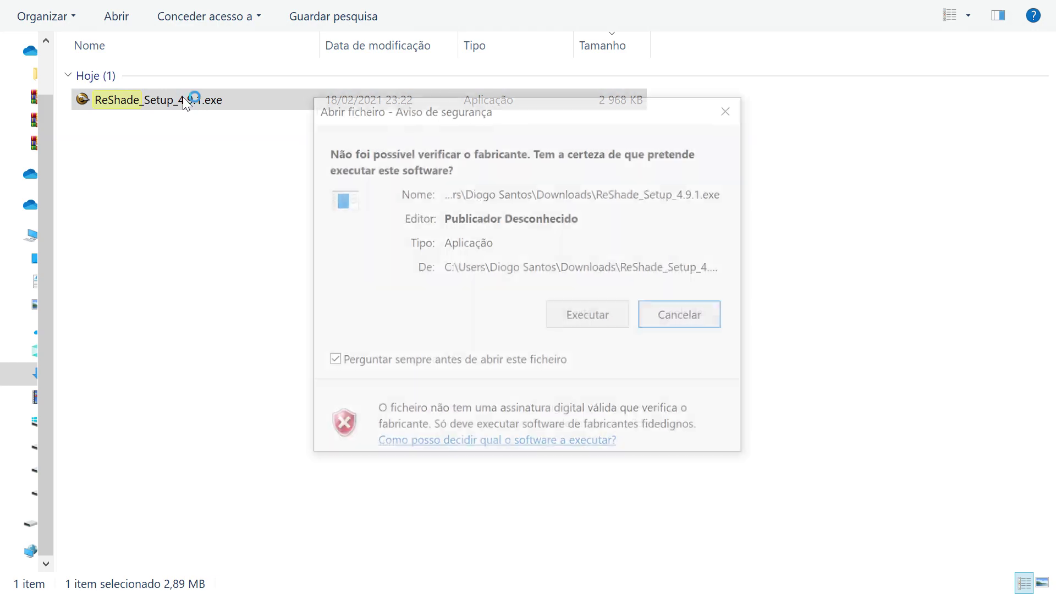
{"action": "left_click", "coordinate": [601, 317]}
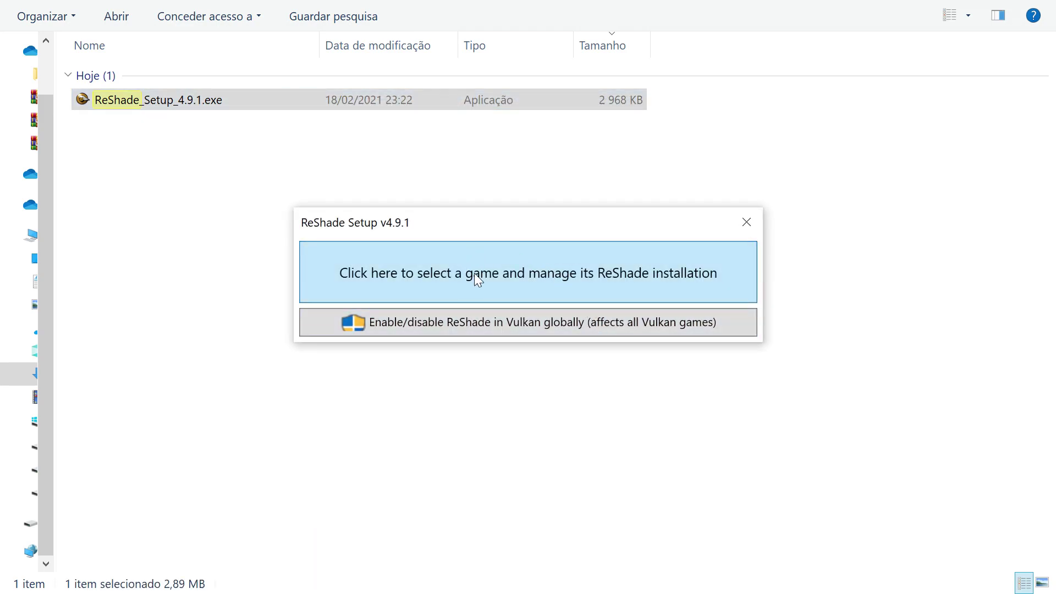
Choose maxpayne.exe from the Max Payne folder in Steam's steamapps\common on drive F: as the game for ReShade
{"action": "left_click", "coordinate": [512, 276]}
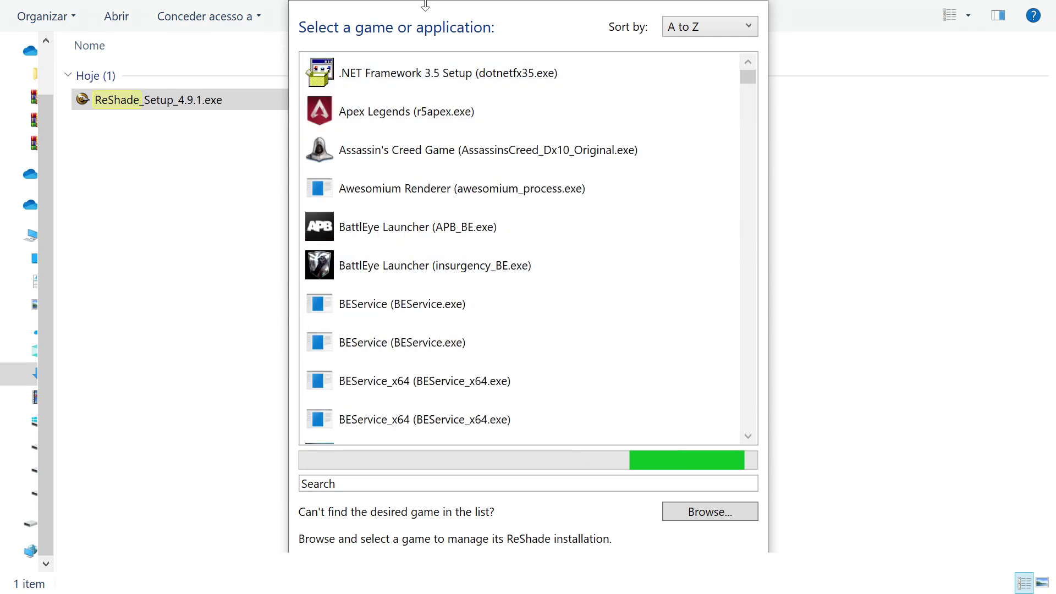
{"action": "left_click", "coordinate": [709, 511]}
{"action": "scroll", "coordinate": [427, 297], "scroll_direction": "down", "scroll_amount": 2}
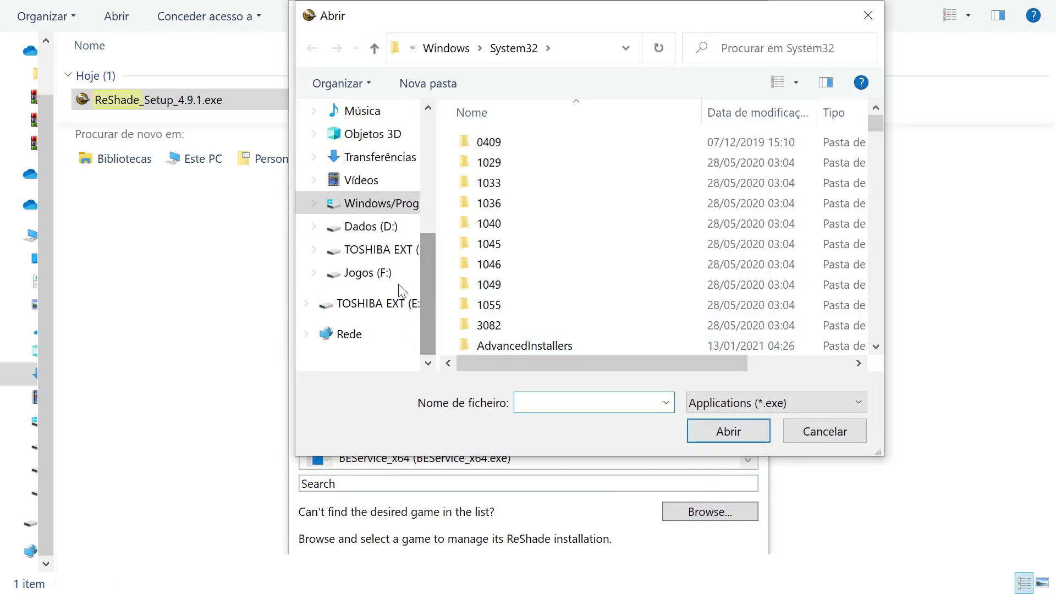
{"action": "left_click", "coordinate": [365, 272]}
{"action": "double_click", "coordinate": [517, 143]}
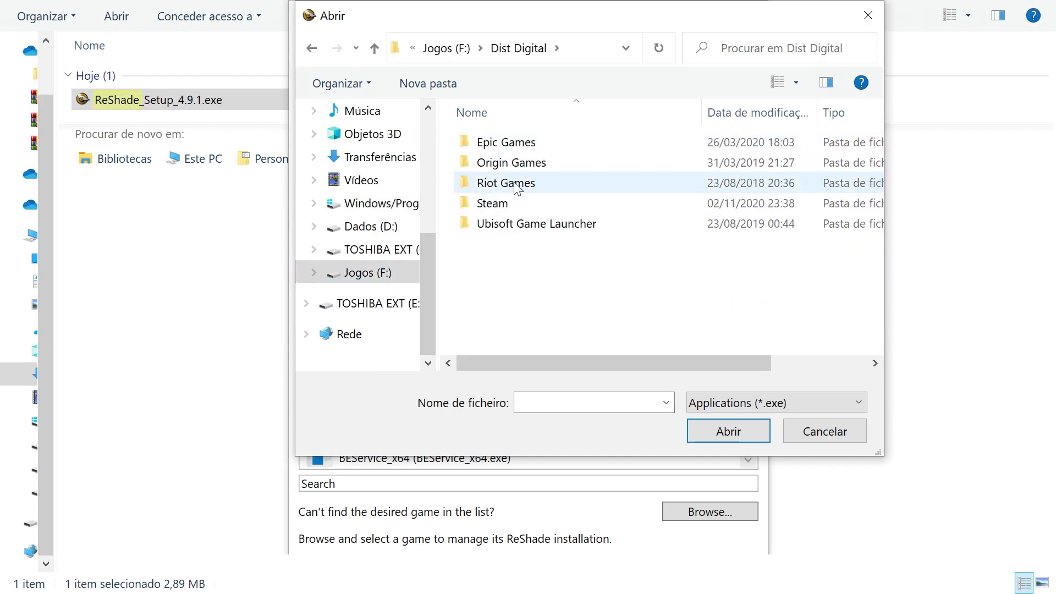
{"action": "double_click", "coordinate": [512, 201]}
{"action": "double_click", "coordinate": [517, 144]}
{"action": "double_click", "coordinate": [517, 144]}
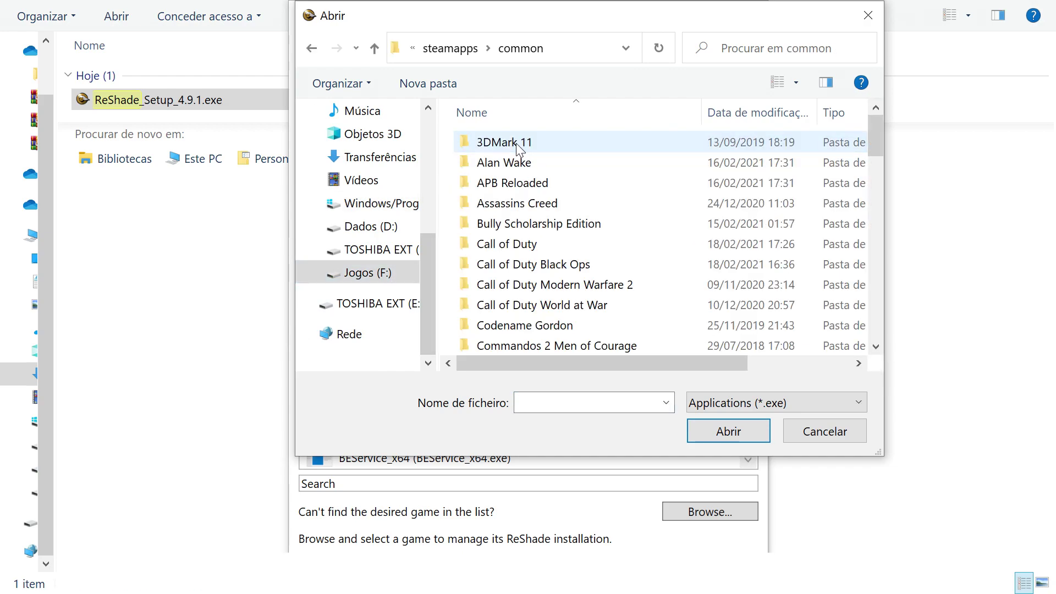
{"action": "left_click_drag", "start_coordinate": [870, 150], "coordinate": [872, 277]}
{"action": "double_click", "coordinate": [567, 177]}
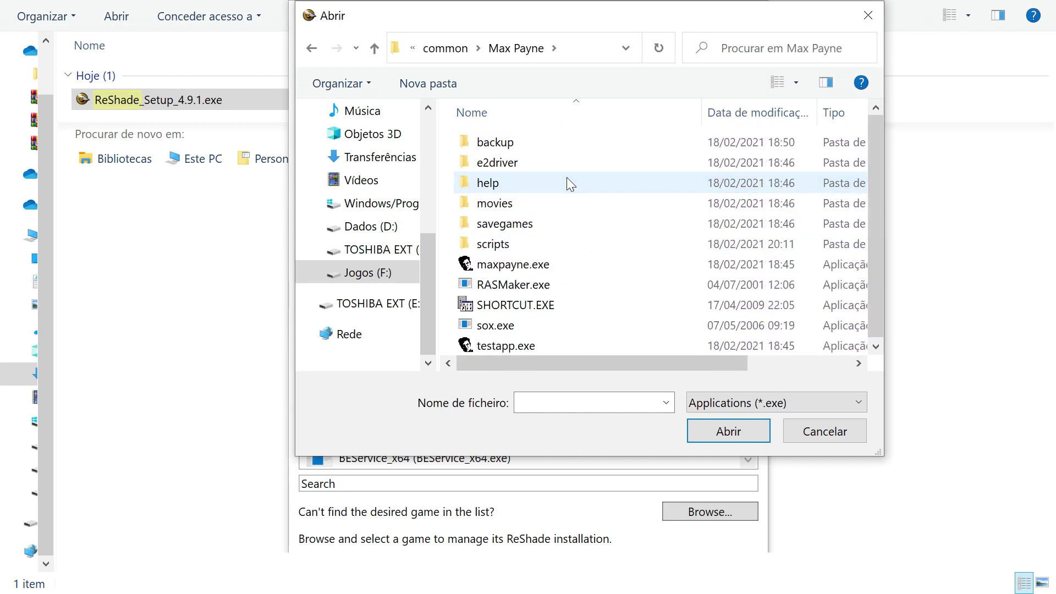
{"action": "left_click", "coordinate": [517, 258]}
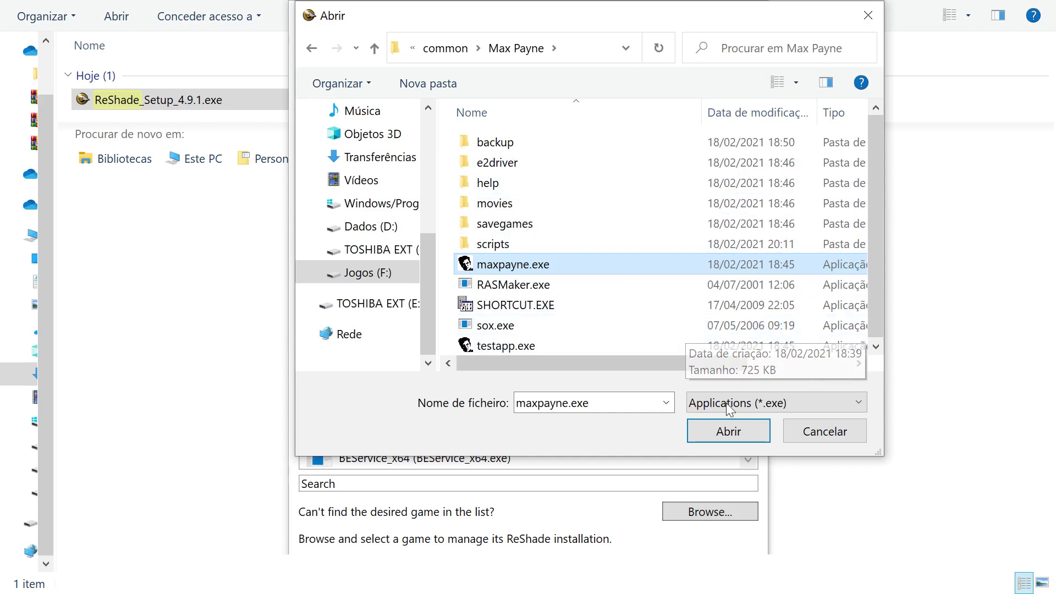
{"action": "left_click", "coordinate": [730, 431]}
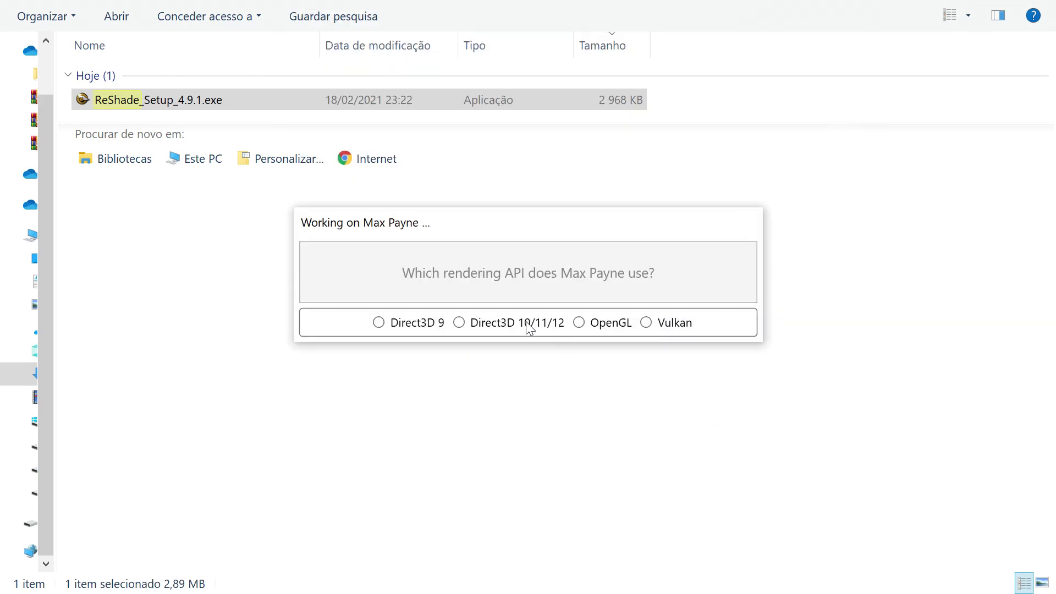
Install ReShade for Direct3D 9 with the Standard effects and all listed SweetFX files, and close the setup
{"action": "left_click", "coordinate": [383, 323]}
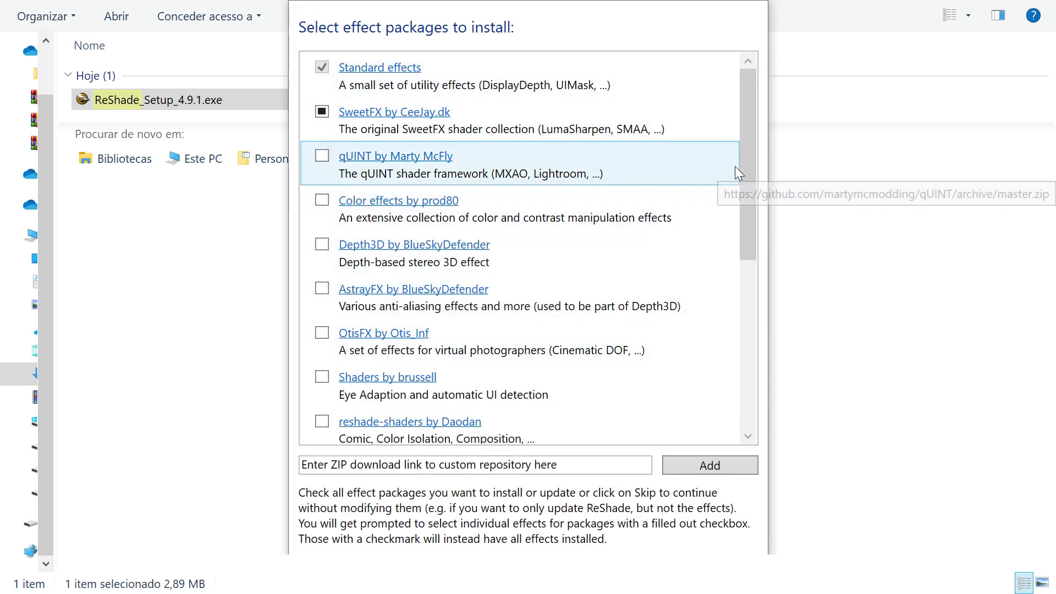
{"action": "left_click_drag", "start_coordinate": [747, 184], "coordinate": [747, 160]}
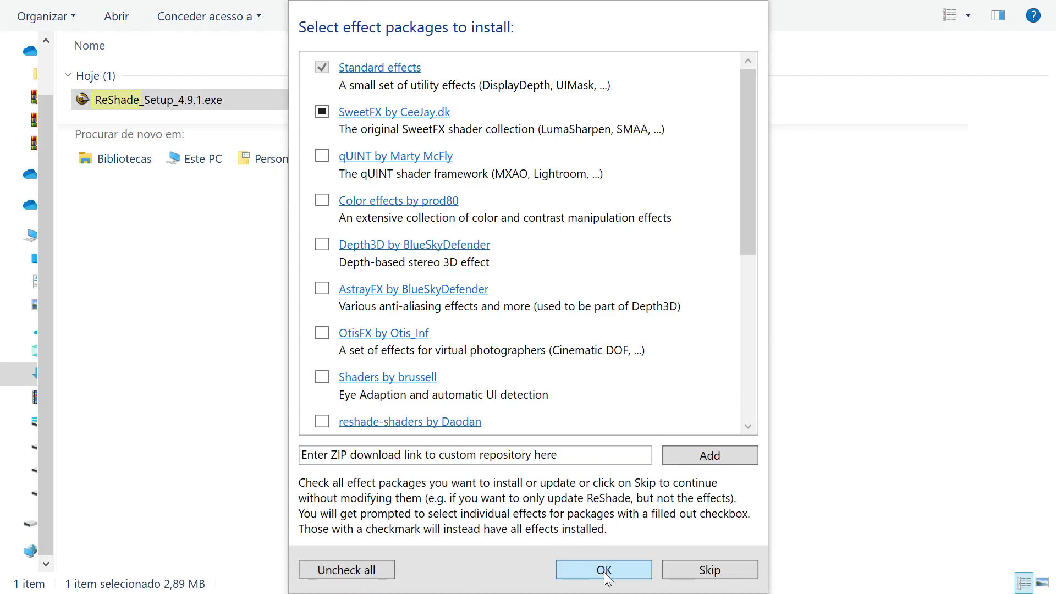
{"action": "left_click", "coordinate": [605, 572]}
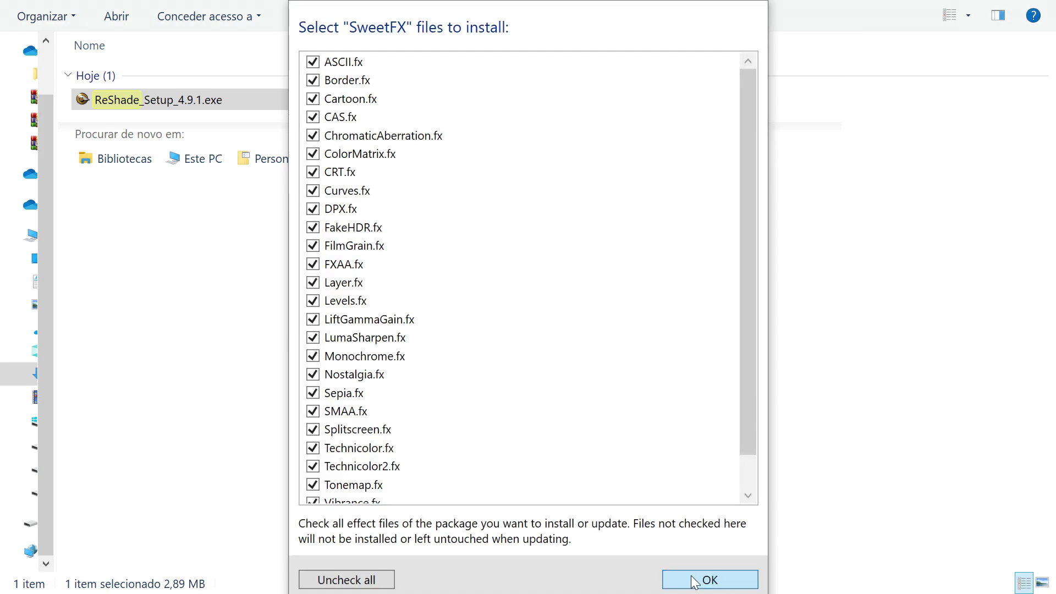
{"action": "left_click", "coordinate": [694, 581]}
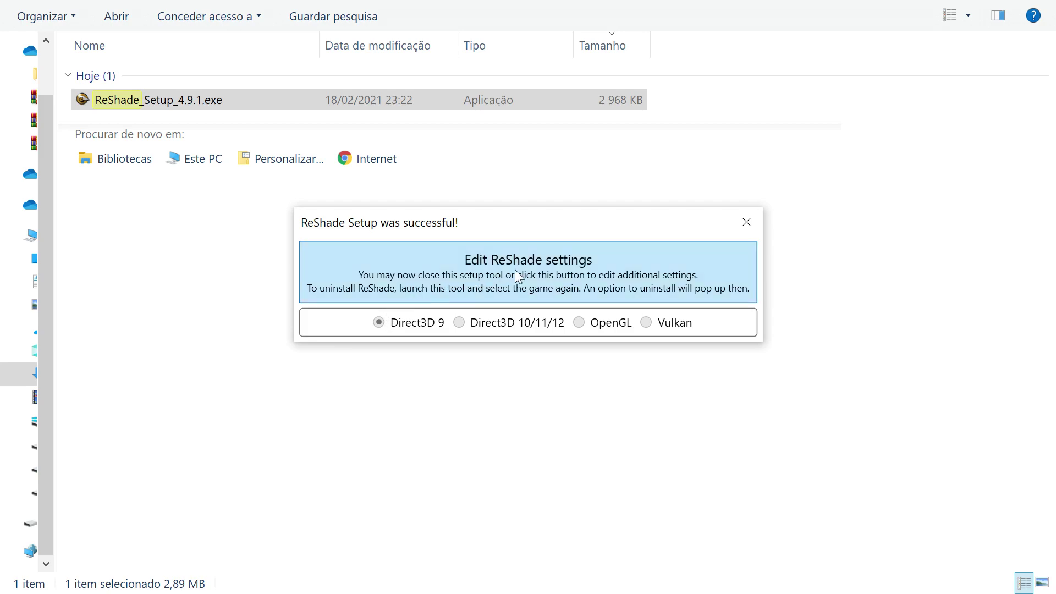
{"action": "left_click", "coordinate": [751, 225]}
Select the ReShade files in the game folder: ReShade.ini, d3d9.log, d3d9.dll and the reshade-shaders folder
{"action": "key", "text": "alt+Tab"}
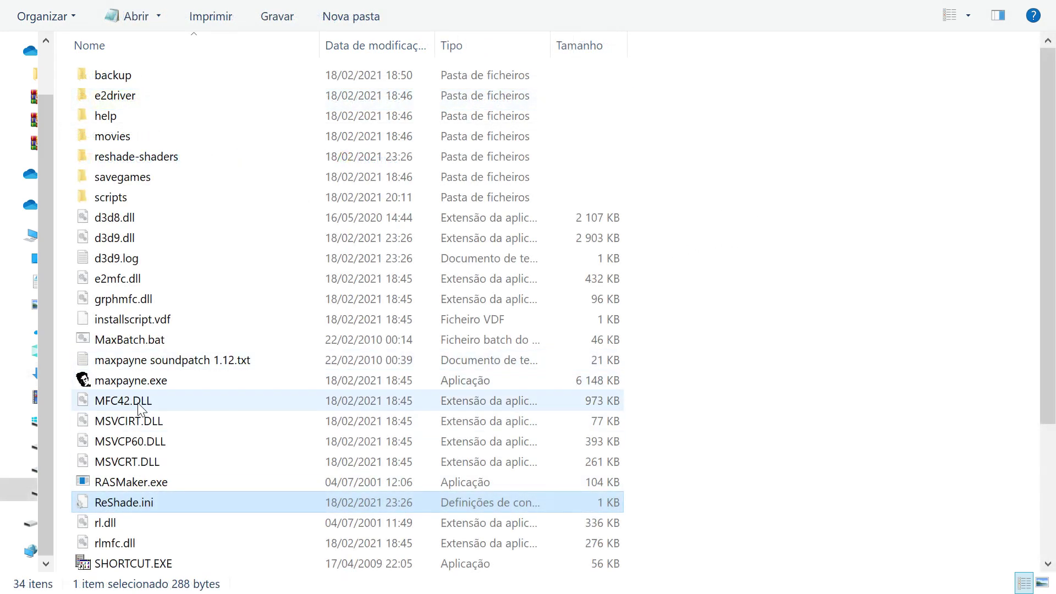
{"action": "left_click", "coordinate": [133, 259], "text": "ctrl"}
{"action": "left_click", "coordinate": [128, 236], "text": "ctrl"}
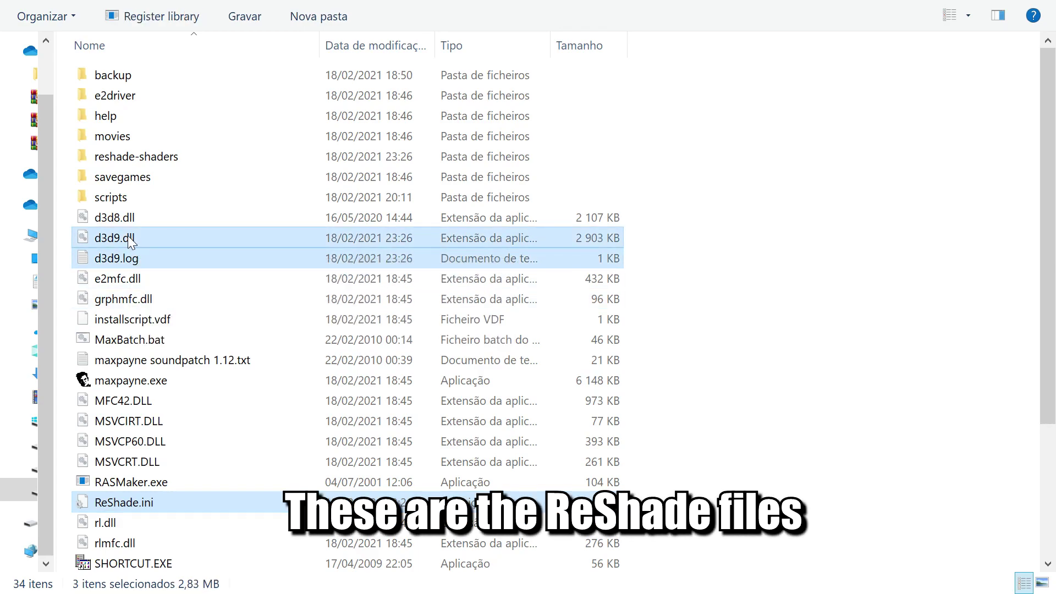
{"action": "left_click", "coordinate": [132, 158], "text": "ctrl"}
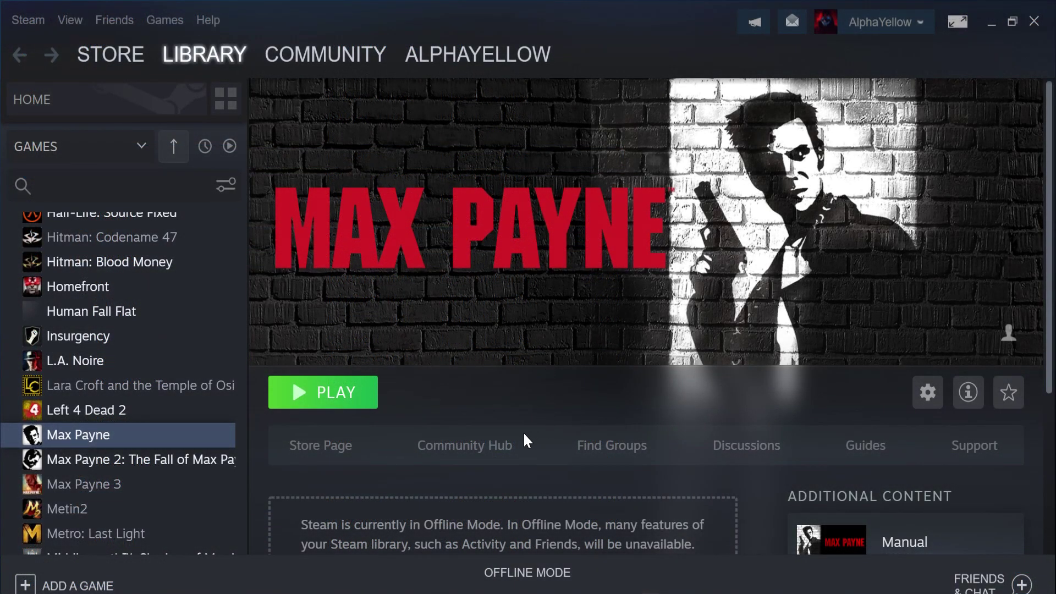
Launch Max Payne from the Steam library and complete the ReShade overlay's first-run tutorial
{"action": "left_click", "coordinate": [356, 394]}
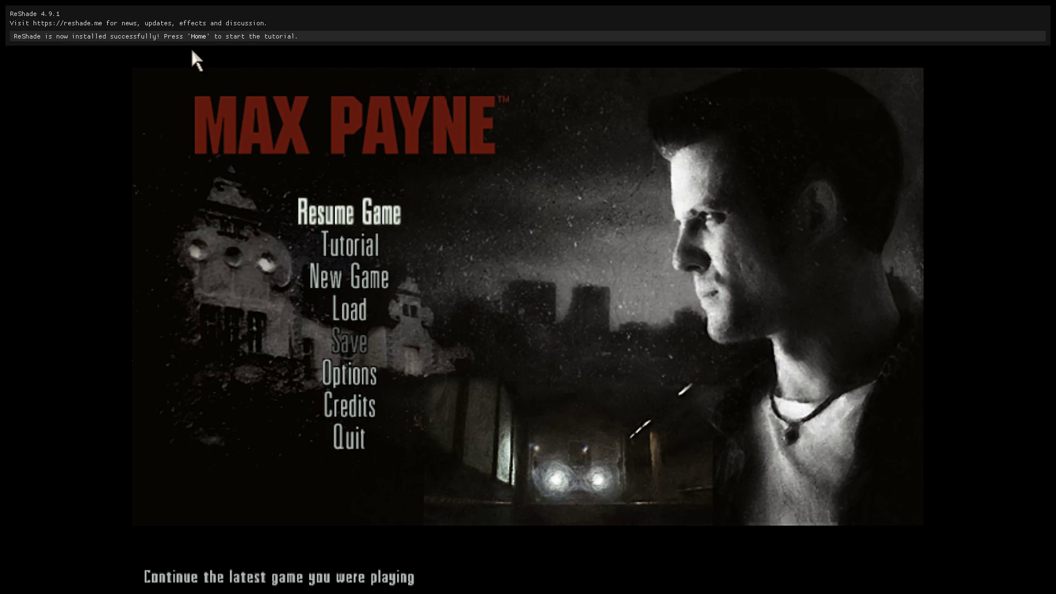
{"action": "key", "text": "Home"}
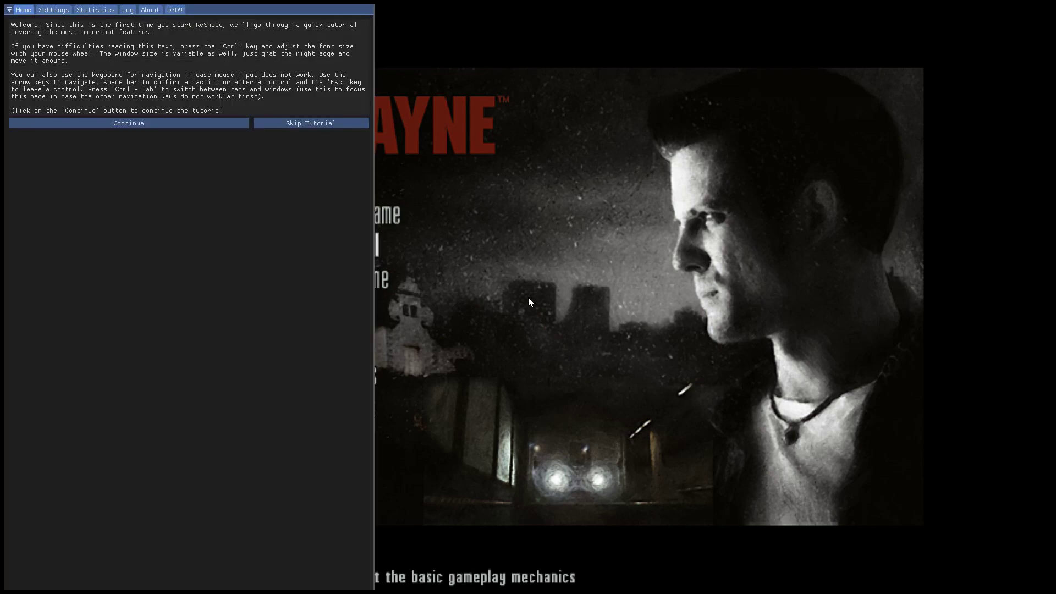
{"action": "key", "text": "ctrl+Tab"}
{"action": "key", "text": "space"}
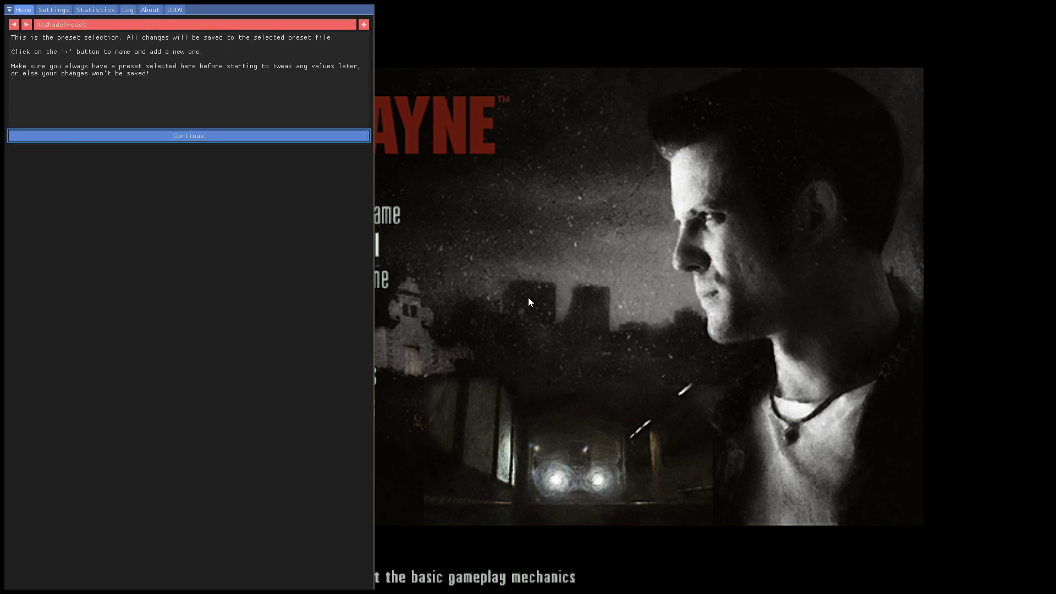
{"action": "key", "text": "space"}
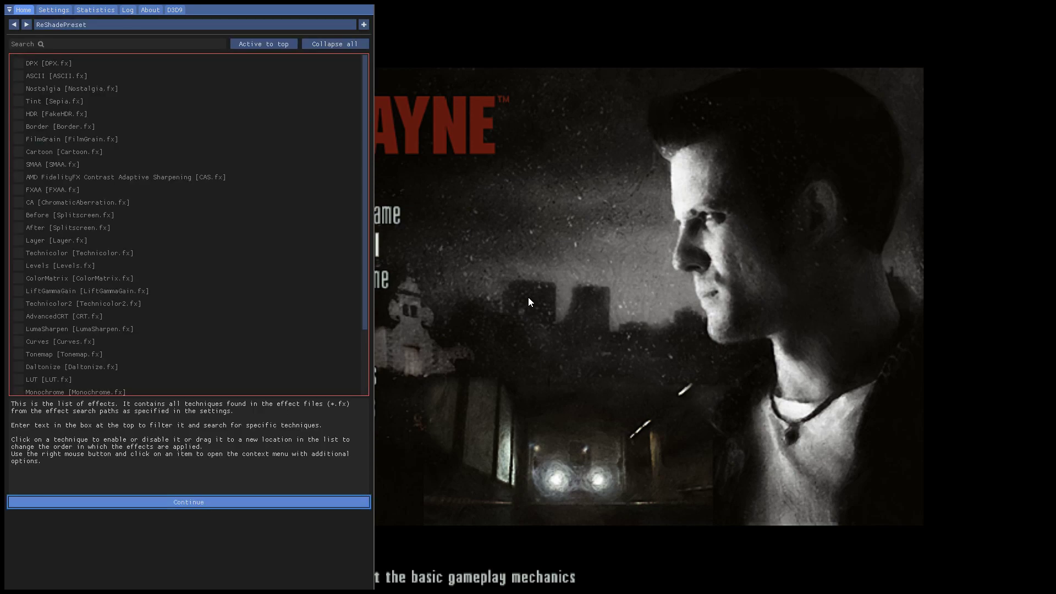
{"action": "key", "text": "space"}
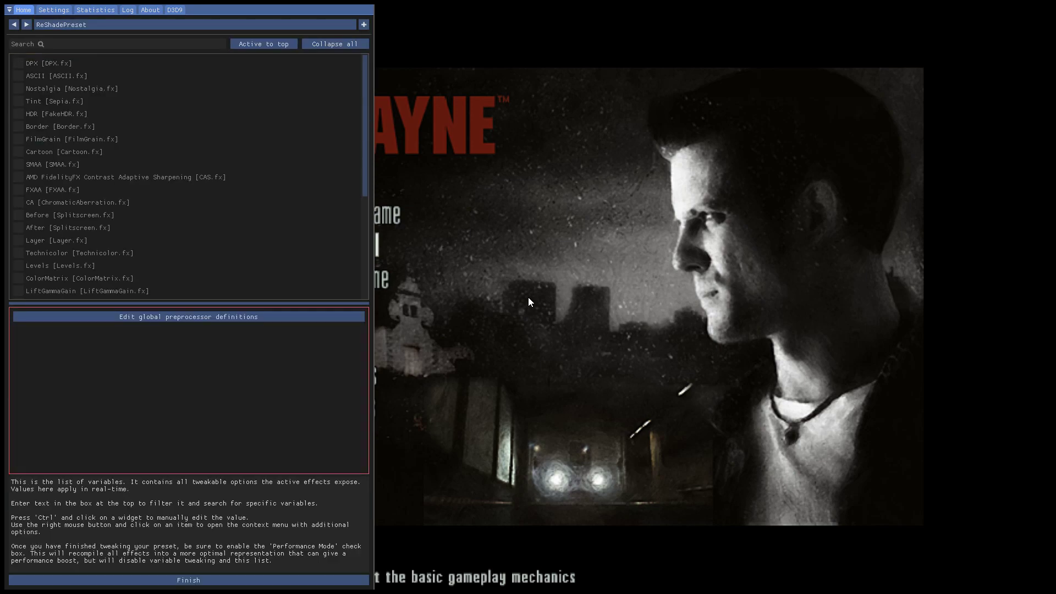
{"action": "key", "text": "space"}
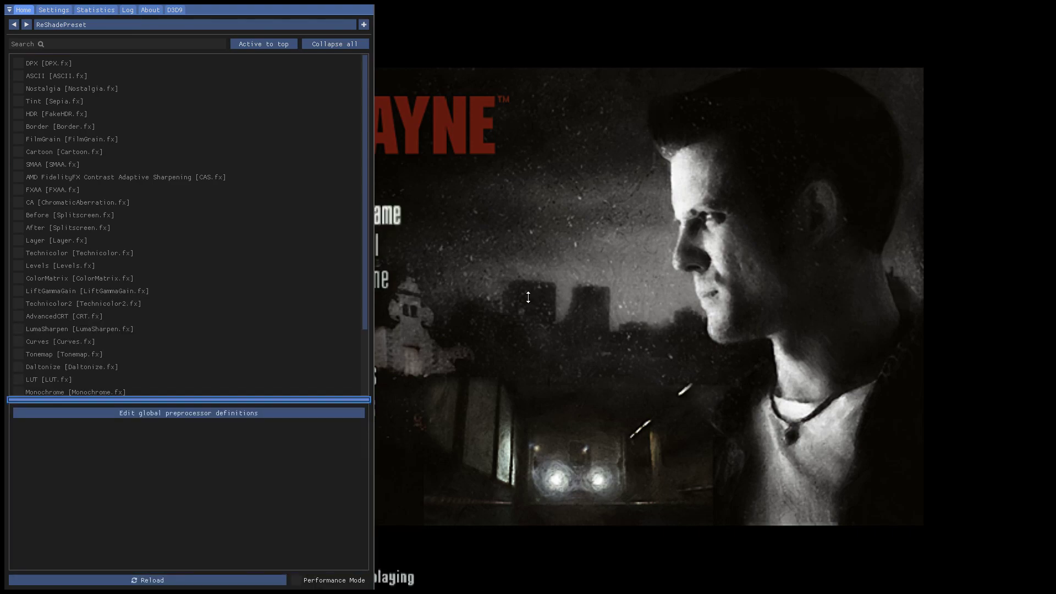
Enable the HDR [FakeHDR.fx] and Border [Border.fx] effects in the ReShade effects list
{"action": "key", "text": "space"}
{"action": "key", "text": "Down"}
{"action": "key", "text": "Down"}
{"action": "key", "text": "Down"}
{"action": "key", "text": "Down"}
{"action": "key", "text": "Down"}
{"action": "key", "text": "space"}
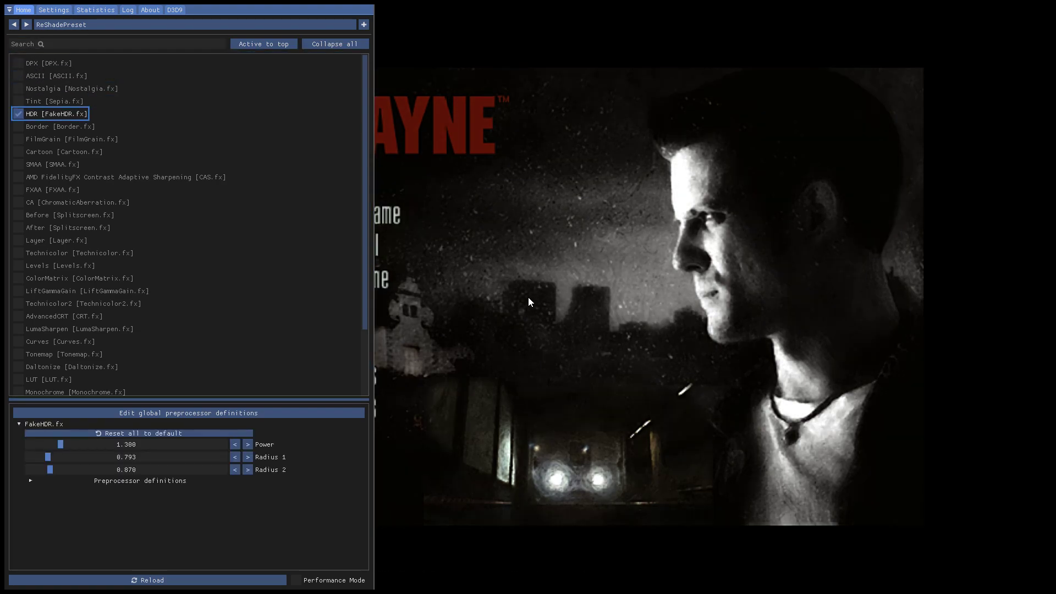
{"action": "key", "text": "space"}
{"action": "key", "text": "space"}
Try the FilmGrain [FilmGrain.fx] effect and disable it again
{"action": "key", "text": "Down"}
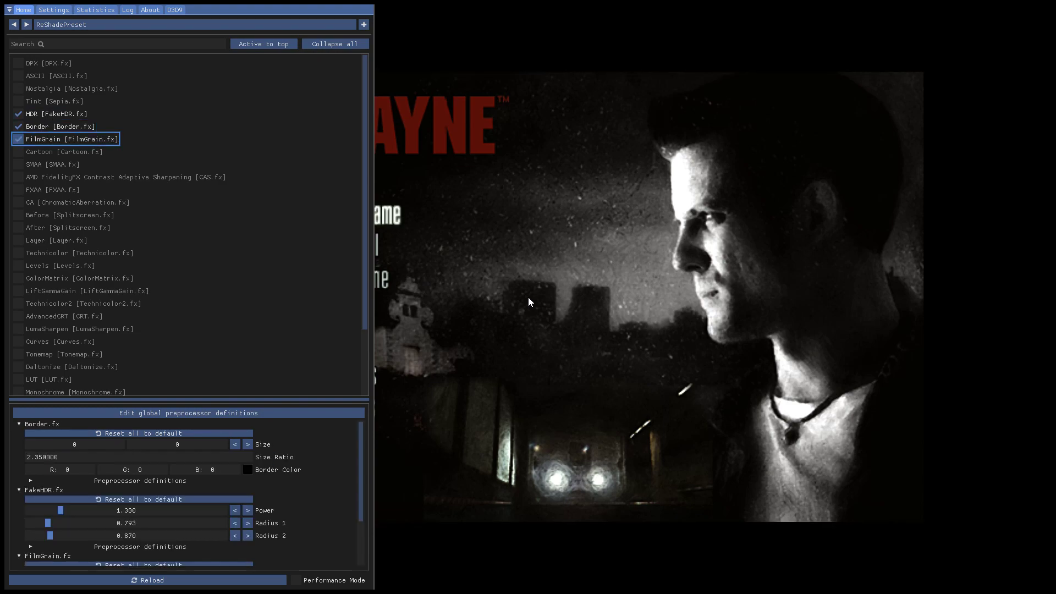
{"action": "key", "text": "space"}
{"action": "key", "text": "space"}
{"action": "key", "text": "Up"}
{"action": "key", "text": "space"}
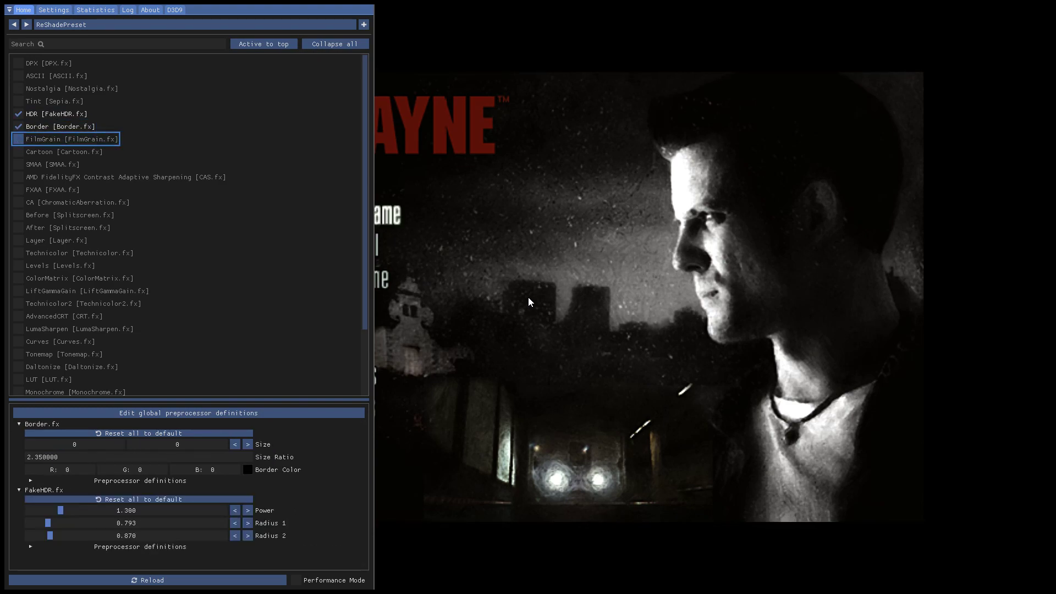
Enable the SMAA [SMAA.fx] anti-aliasing effect
{"action": "key", "text": "Down"}
{"action": "key", "text": "Down"}
{"action": "key", "text": "Down"}
{"action": "key", "text": "space"}
{"action": "key", "text": "space"}
{"action": "key", "text": "space"}
Try the FXAA and CA [ChromaticAberration.fx] effects one after the other, disabling each again
{"action": "key", "text": "Down"}
{"action": "key", "text": "Down"}
{"action": "key", "text": "space"}
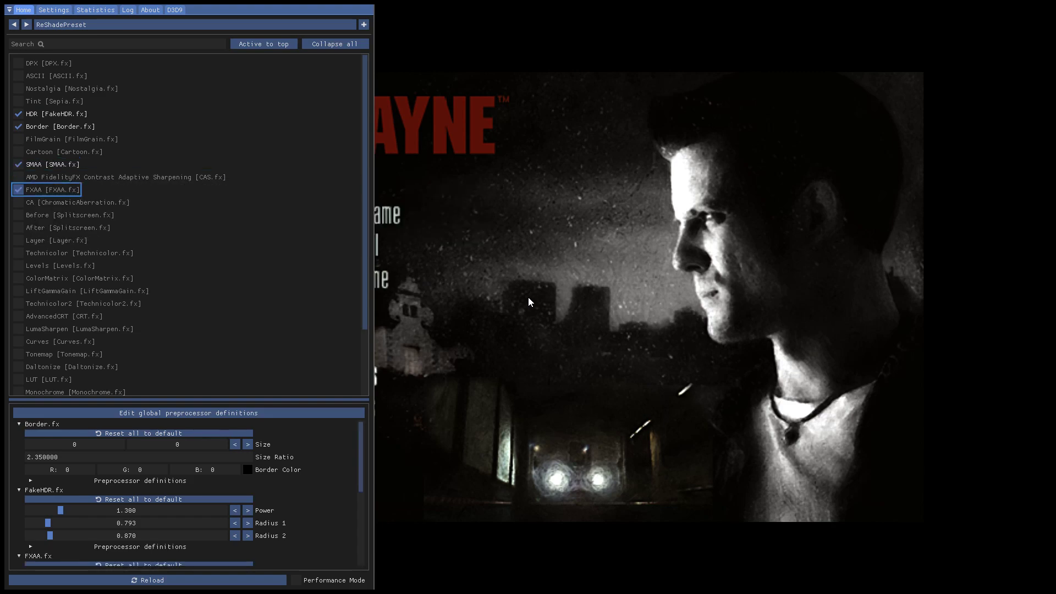
{"action": "key", "text": "space"}
{"action": "key", "text": "Down"}
{"action": "key", "text": "Down"}
{"action": "key", "text": "Up"}
{"action": "key", "text": "space"}
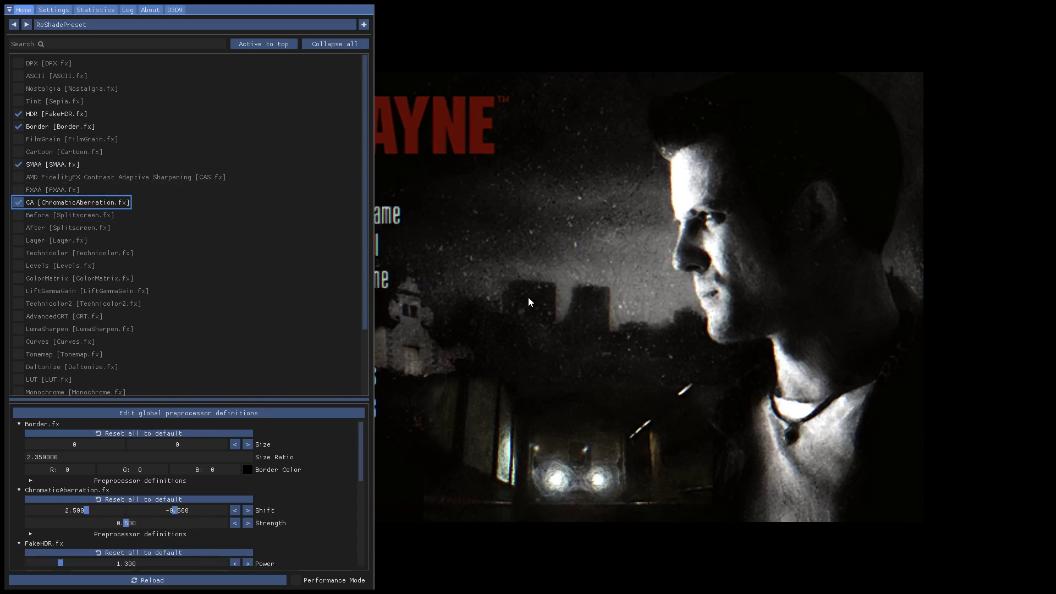
{"action": "key", "text": "space"}
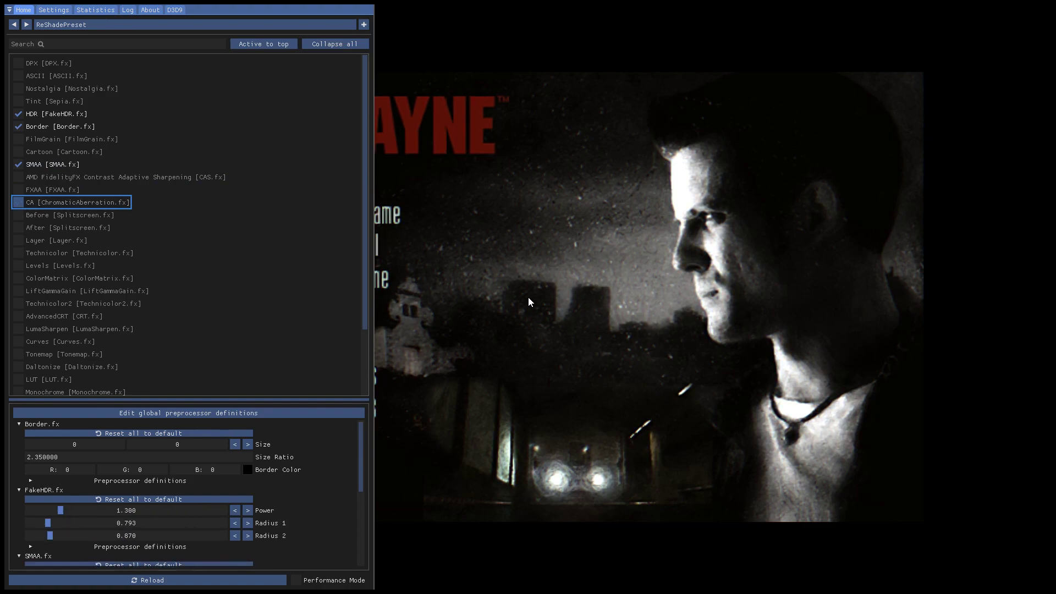
Try the Technicolor [Technicolor.fx] effect and disable it again
{"action": "key", "text": "Down"}
{"action": "key", "text": "Down"}
{"action": "key", "text": "Down"}
{"action": "key", "text": "Down"}
{"action": "key", "text": "space"}
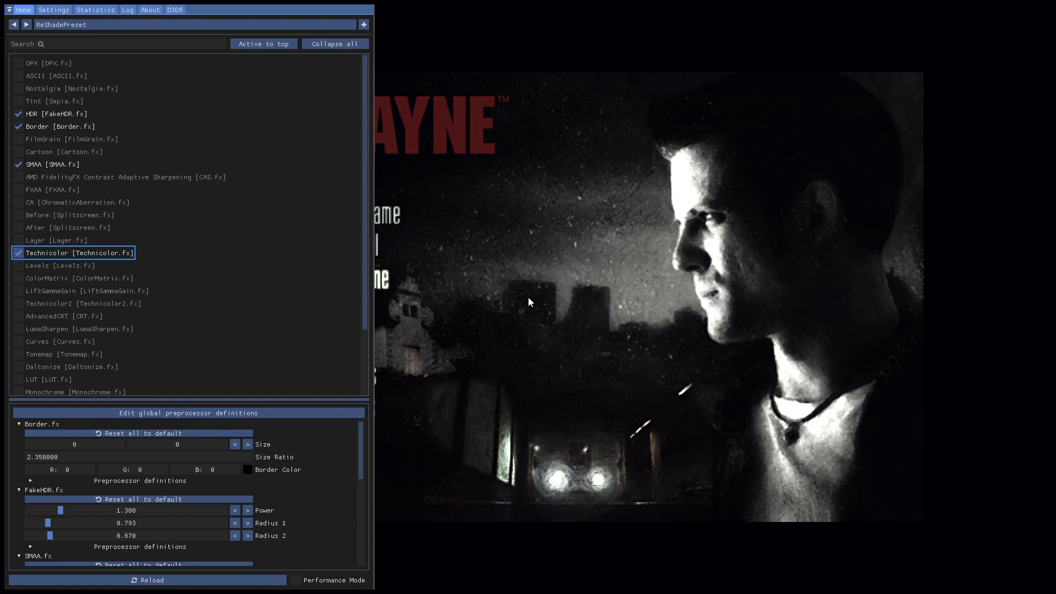
{"action": "key", "text": "space"}
Try the AdvancedCRT [CRT.fx] effect and disable it again
{"action": "key", "text": "Down"}
{"action": "key", "text": "Down"}
{"action": "key", "text": "Down"}
{"action": "key", "text": "Down"}
{"action": "key", "text": "Down"}
{"action": "key", "text": "space"}
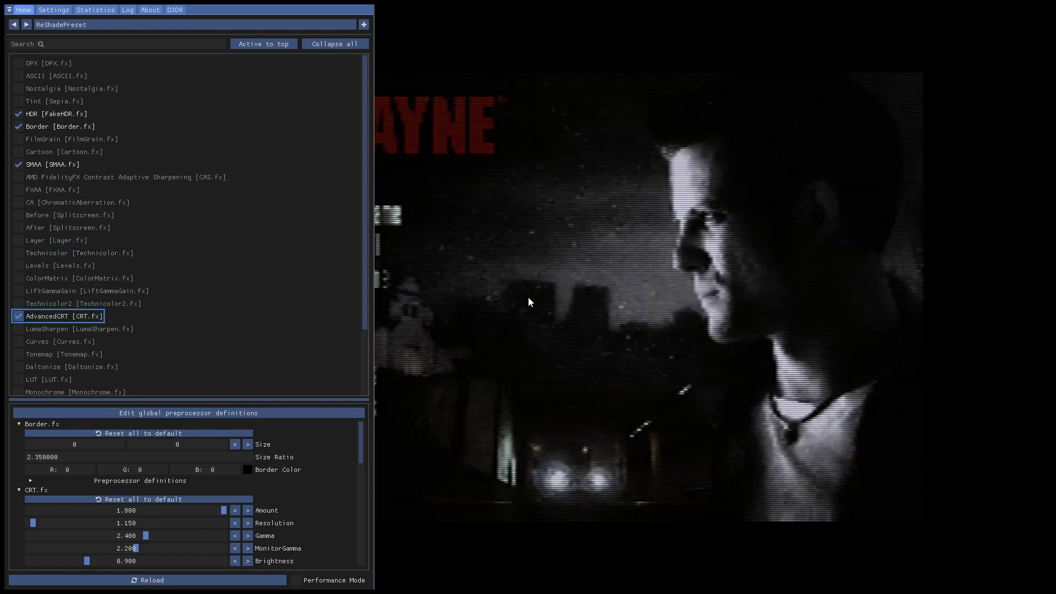
{"action": "key", "text": "space"}
Try the LumaSharpen [LumaSharpen.fx] effect and leave it disabled
{"action": "key", "text": "Down"}
{"action": "key", "text": "space"}
{"action": "key", "text": "Down"}
{"action": "key", "text": "Up"}
{"action": "key", "text": "space"}
{"action": "key", "text": "Down"}
{"action": "key", "text": "Down"}
{"action": "key", "text": "space"}
{"action": "key", "text": "Down"}
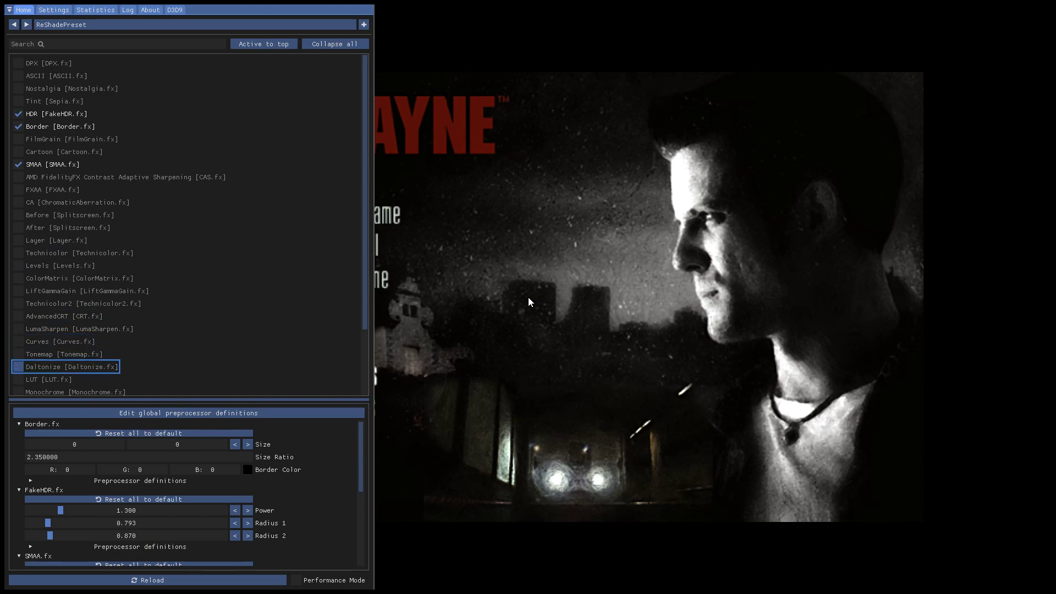
Enable the LUT [LUT.fx] effect and reopen the ReShade overlay inside the running game level
{"action": "key", "text": "Down"}
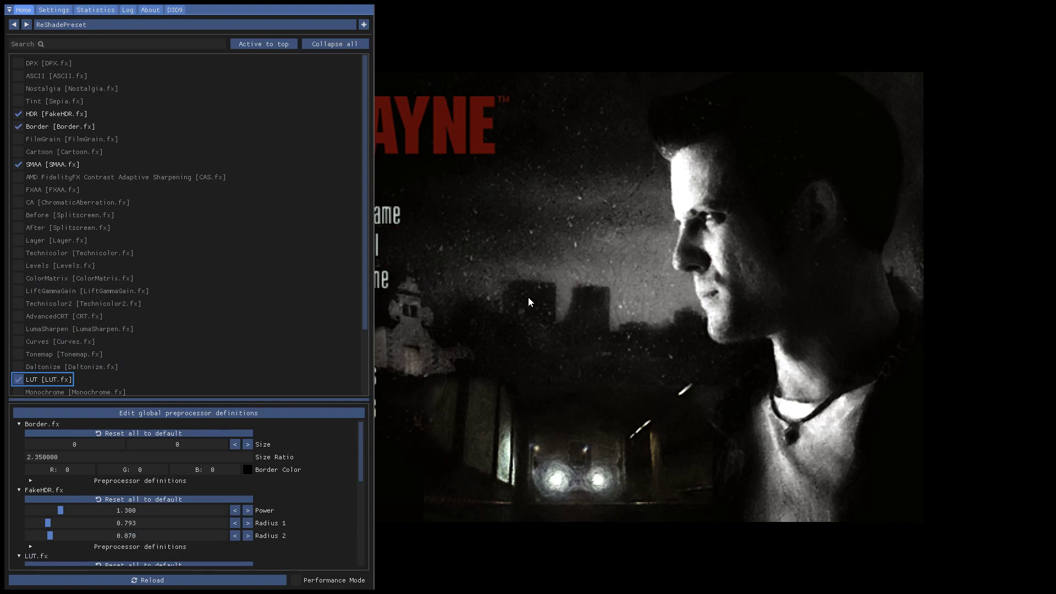
{"action": "key", "text": "Home"}
{"action": "key", "text": "Escape"}
{"action": "key", "text": "w"}
{"action": "key", "text": "Home"}
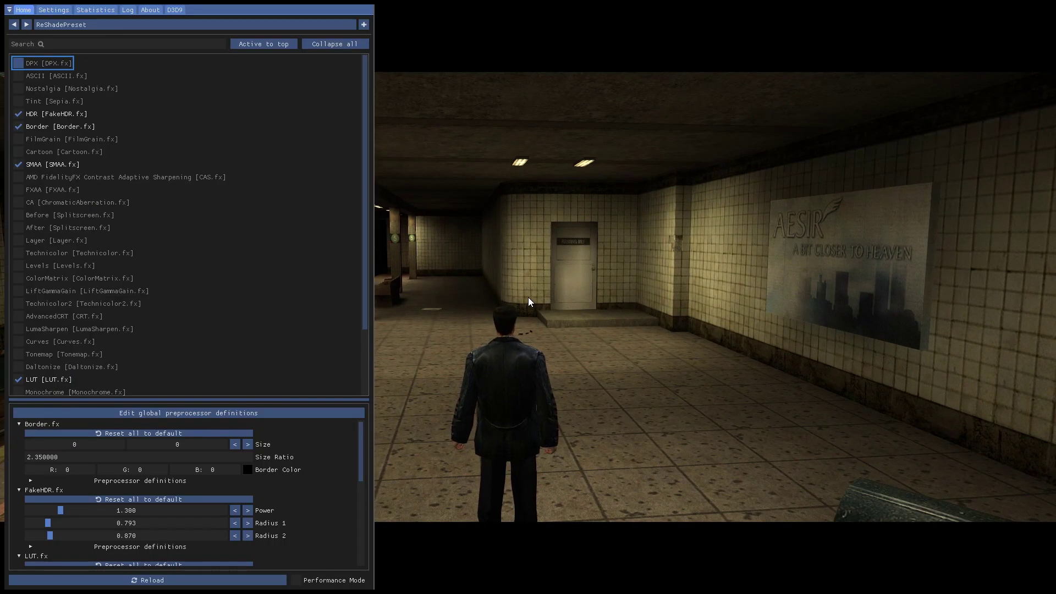
Enable the Vignette [Vignette.fx] effect in the ReShade effect list
{"action": "key", "text": "Down"}
{"action": "key", "text": "Down"}
{"action": "key", "text": "Down"}
{"action": "key", "text": "Down"}
{"action": "key", "text": "Down"}
{"action": "key", "text": "Down"}
{"action": "key", "text": "Down"}
{"action": "key", "text": "Down"}
{"action": "key", "text": "Down"}
{"action": "key", "text": "Down"}
{"action": "key", "text": "Down"}
{"action": "key", "text": "Down"}
{"action": "key", "text": "Down"}
{"action": "key", "text": "Down"}
{"action": "key", "text": "Down"}
{"action": "key", "text": "Down"}
{"action": "key", "text": "Down"}
{"action": "key", "text": "Down"}
{"action": "key", "text": "Down"}
{"action": "key", "text": "Down"}
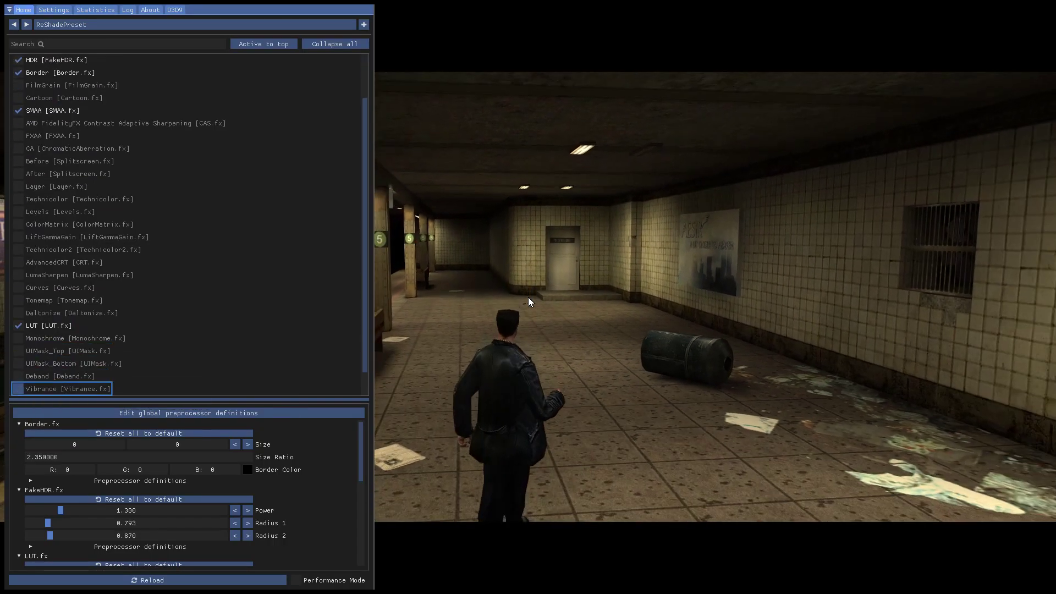
{"action": "key", "text": "Down"}
{"action": "key", "text": "Down"}
{"action": "key", "text": "Down"}
{"action": "key", "text": "space"}
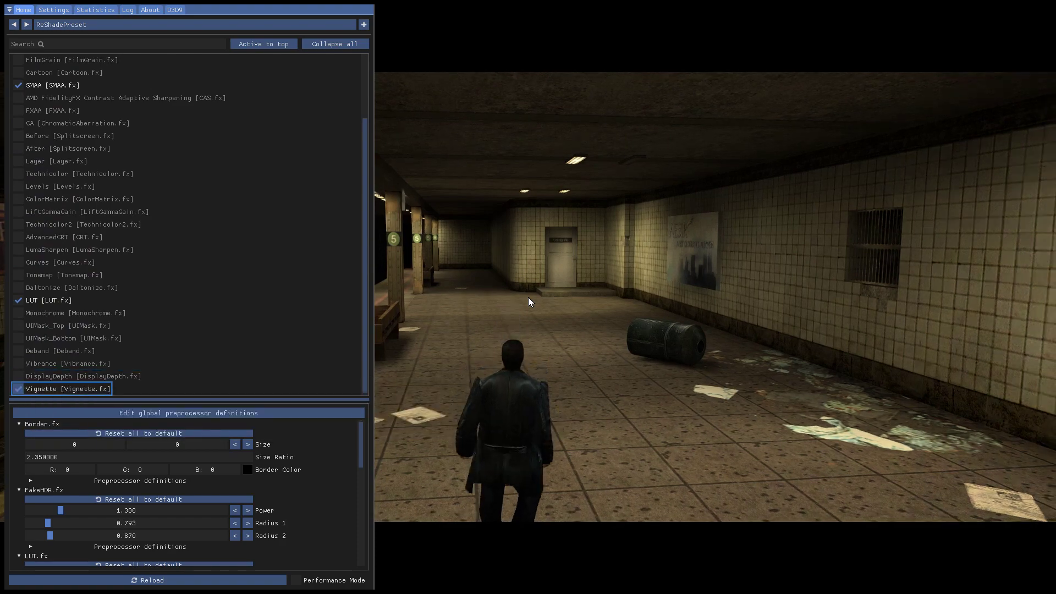
Try the DisplayDepth [DisplayDepth.fx] effect and disable it again
{"action": "key", "text": "Up"}
{"action": "key", "text": "space"}
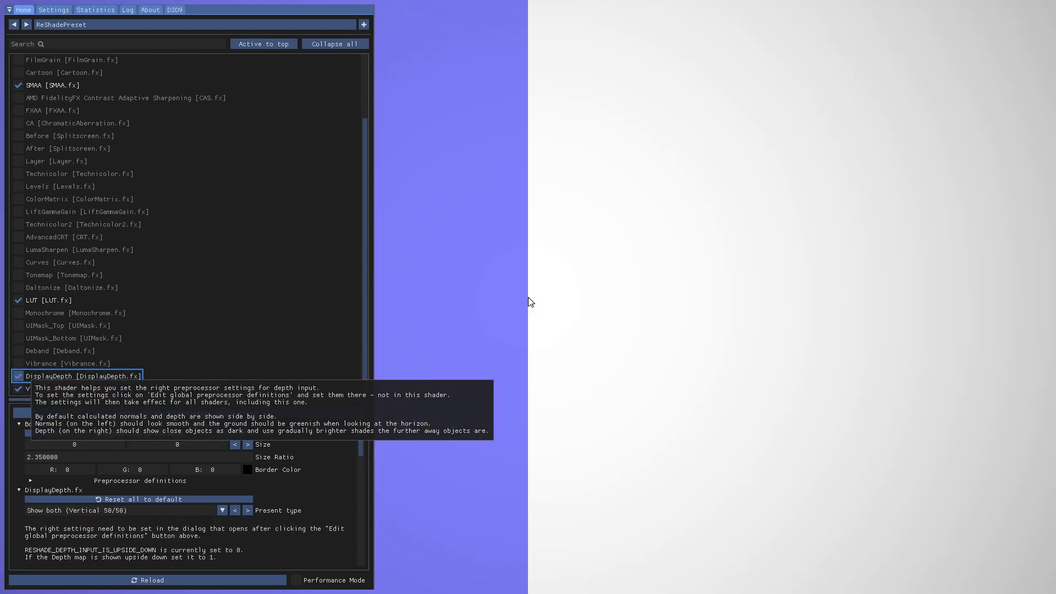
{"action": "key", "text": "space"}
Enable the Deband [Deband.fx] effect in the ReShade effect list
{"action": "key", "text": "Up"}
{"action": "key", "text": "Up"}
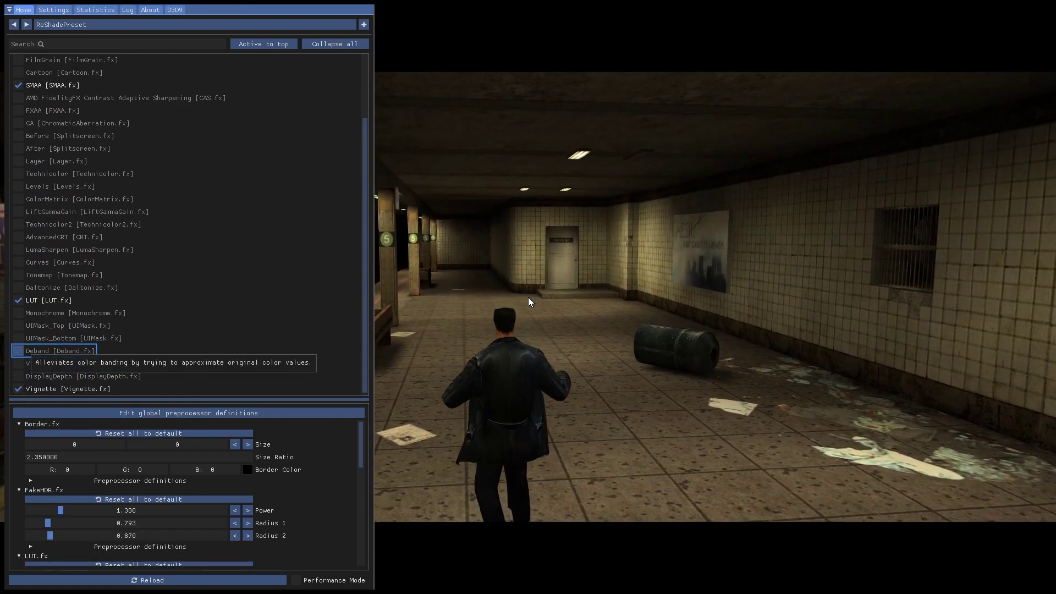
{"action": "key", "text": "space"}
Enable the Monochrome [Monochrome.fx] effect and close the ReShade overlay
{"action": "key", "text": "Up"}
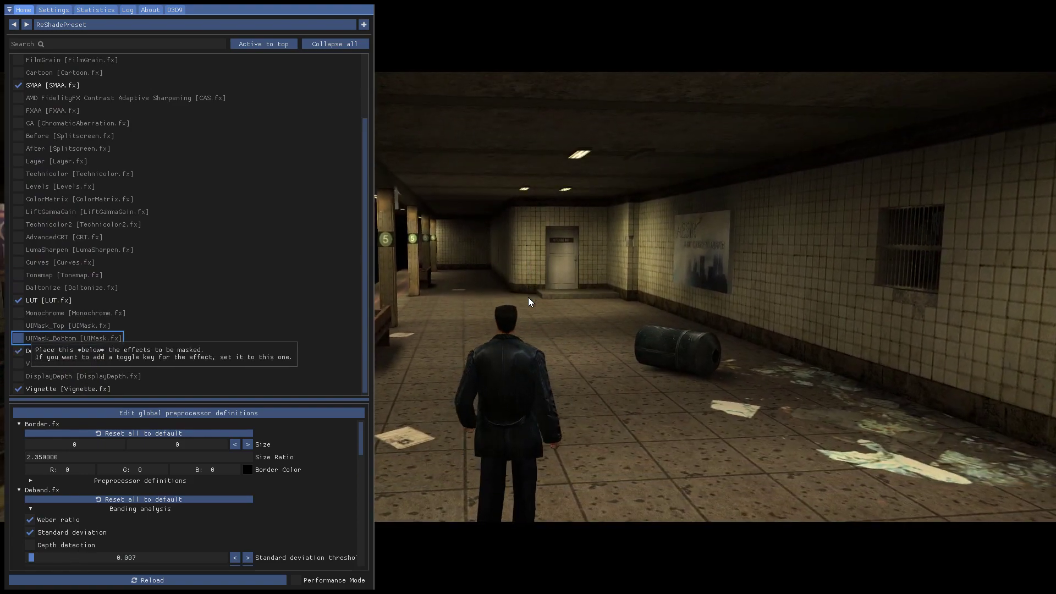
{"action": "key", "text": "Up"}
{"action": "key", "text": "Up"}
{"action": "key", "text": "space"}
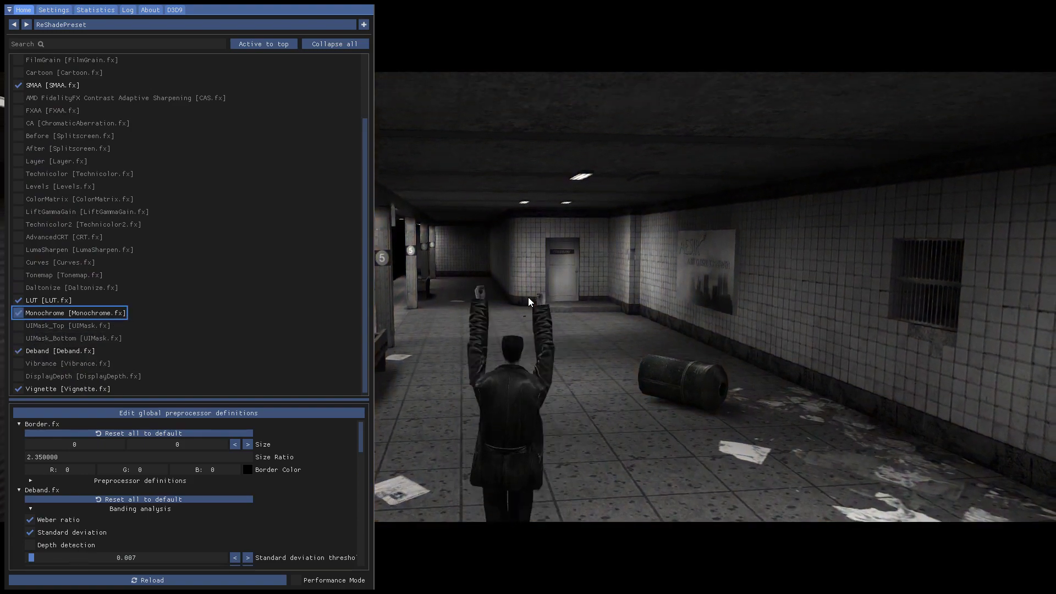
{"action": "key", "text": "Home"}
Move the character around the subway platform to examine how the game looks with the enabled effects
{"action": "key", "text": "w"}
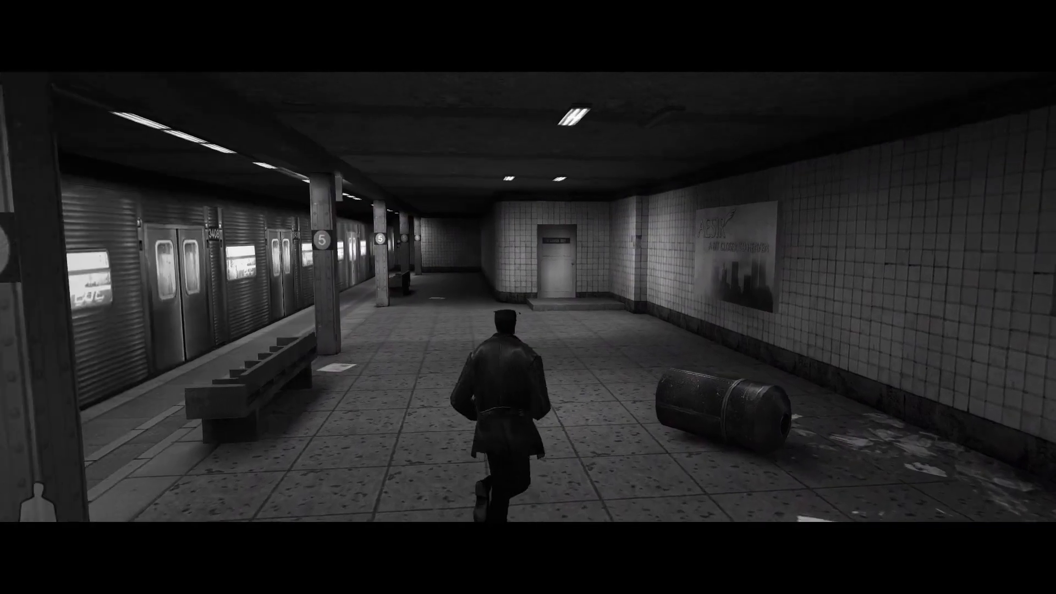
{"action": "key", "text": "w"}
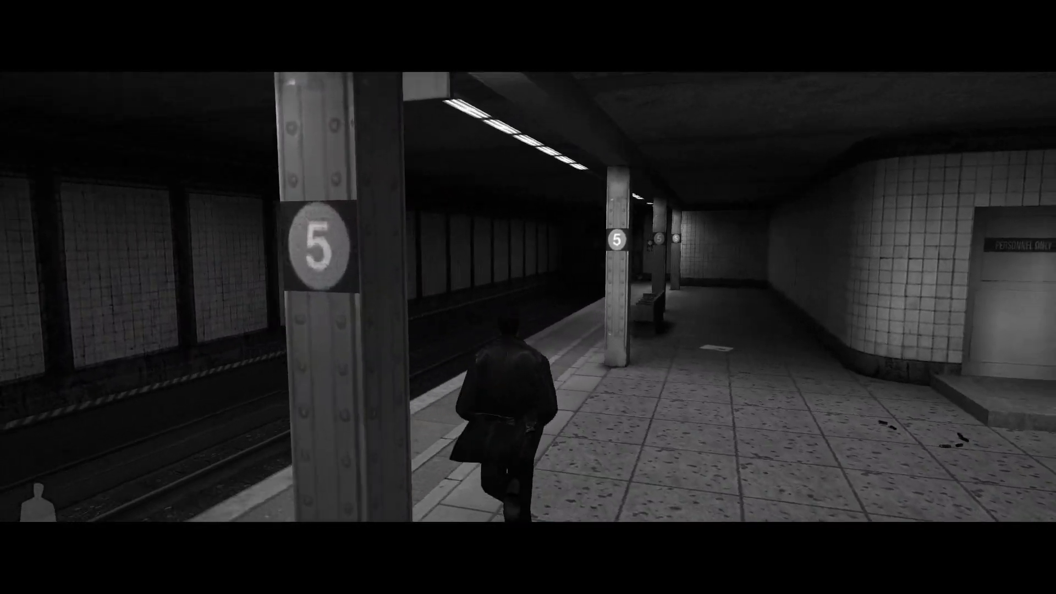
{"action": "key", "text": "w"}
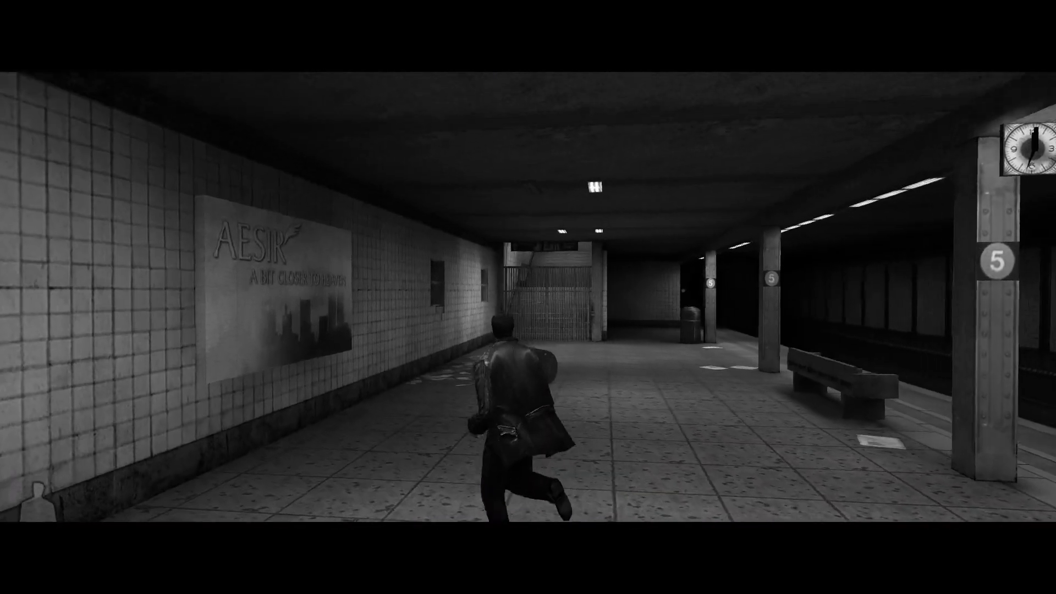
{"action": "key", "text": "w"}
{"action": "key", "text": "shift"}
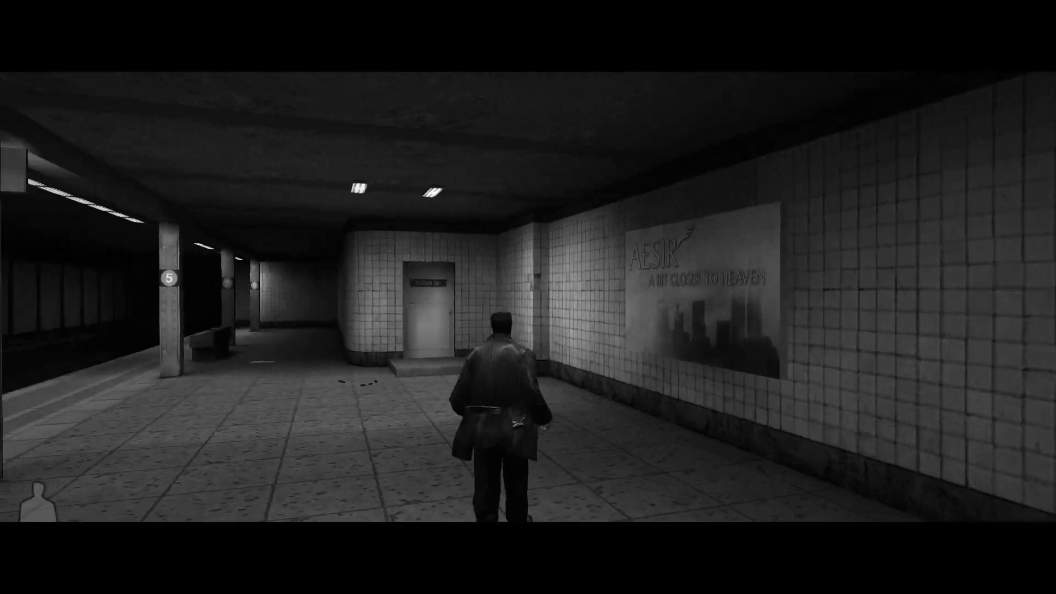
{"action": "key", "text": "w"}
{"action": "key", "text": "w"}
{"action": "key", "text": "shift"}
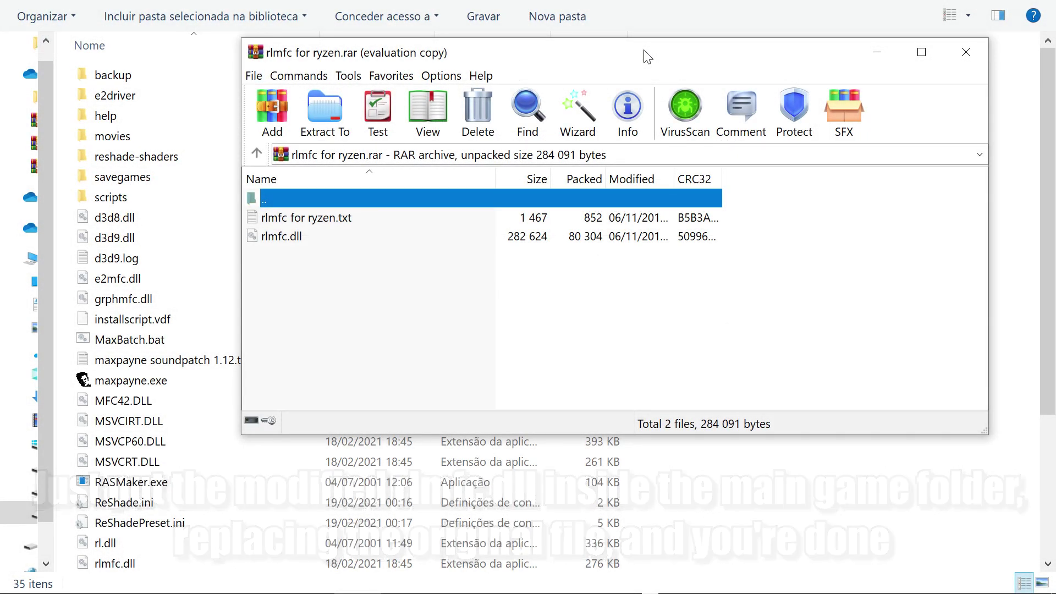
Copy rlmfc.dll from the rlmfc for ryzen.rar archive into the Max Payne folder, replacing the existing file
{"action": "left_click", "coordinate": [297, 221]}
{"action": "left_click", "coordinate": [286, 239]}
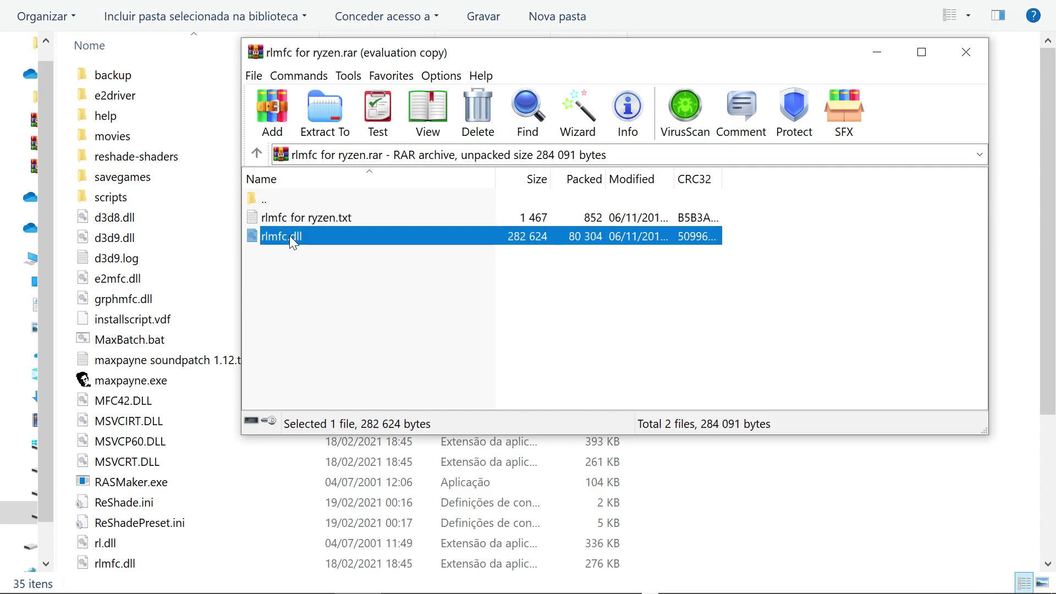
{"action": "left_click_drag", "start_coordinate": [672, 450], "coordinate": [679, 459]}
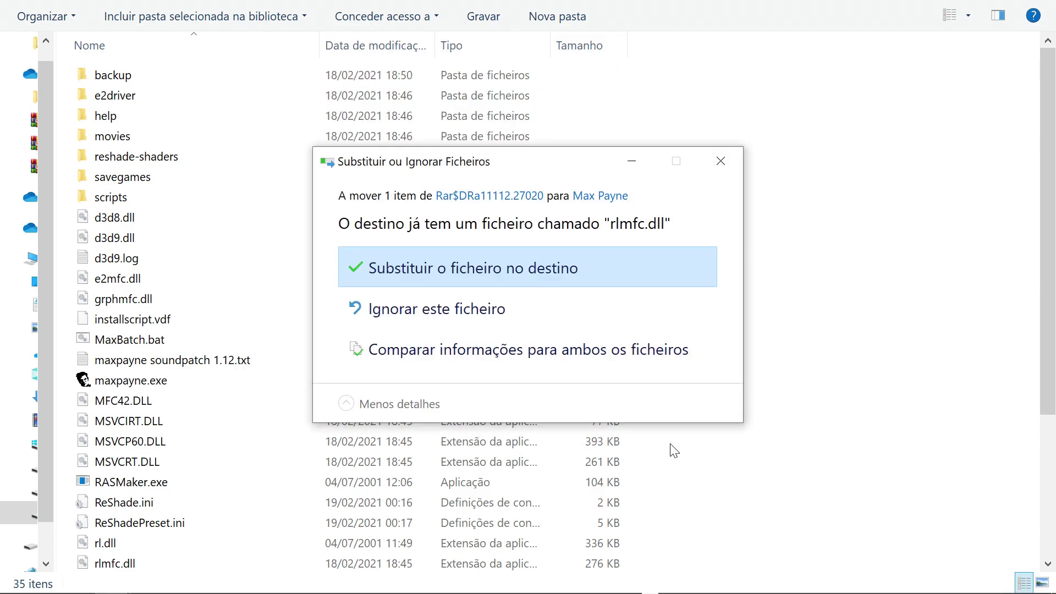
{"action": "left_click", "coordinate": [455, 267]}
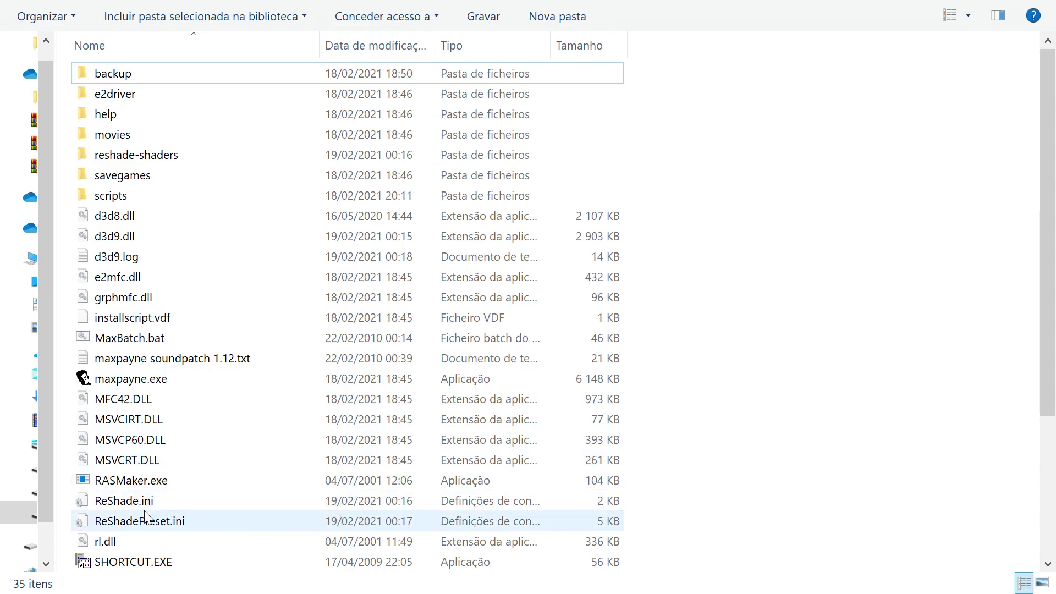
Reverse and restore the name sorting of the Max Payne folder to look through its files
{"action": "left_click", "coordinate": [176, 48]}
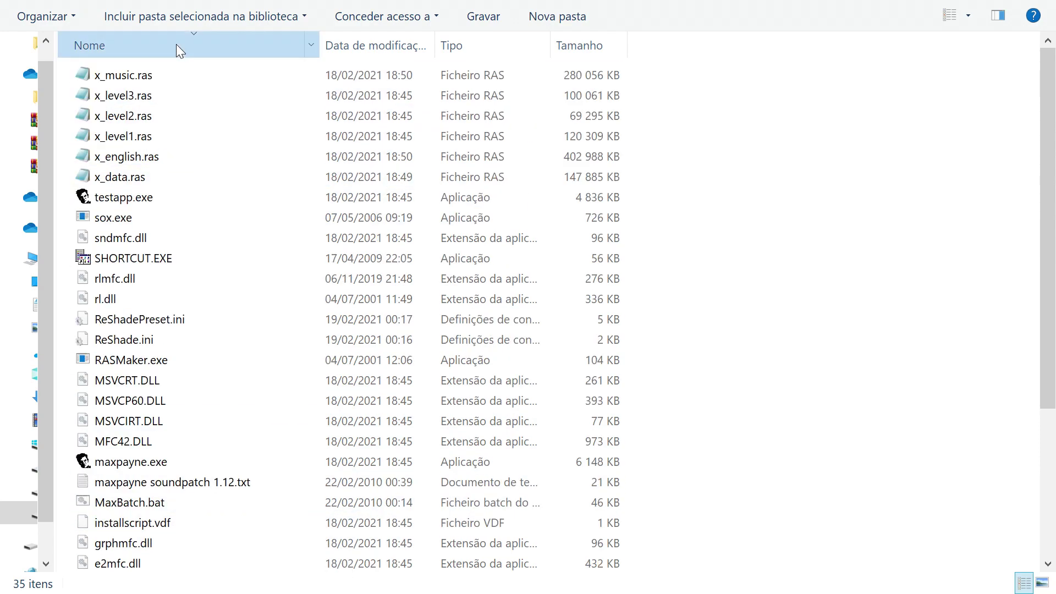
{"action": "left_click", "coordinate": [176, 44]}
{"action": "scroll", "coordinate": [154, 500], "scroll_direction": "down", "scroll_amount": 2}
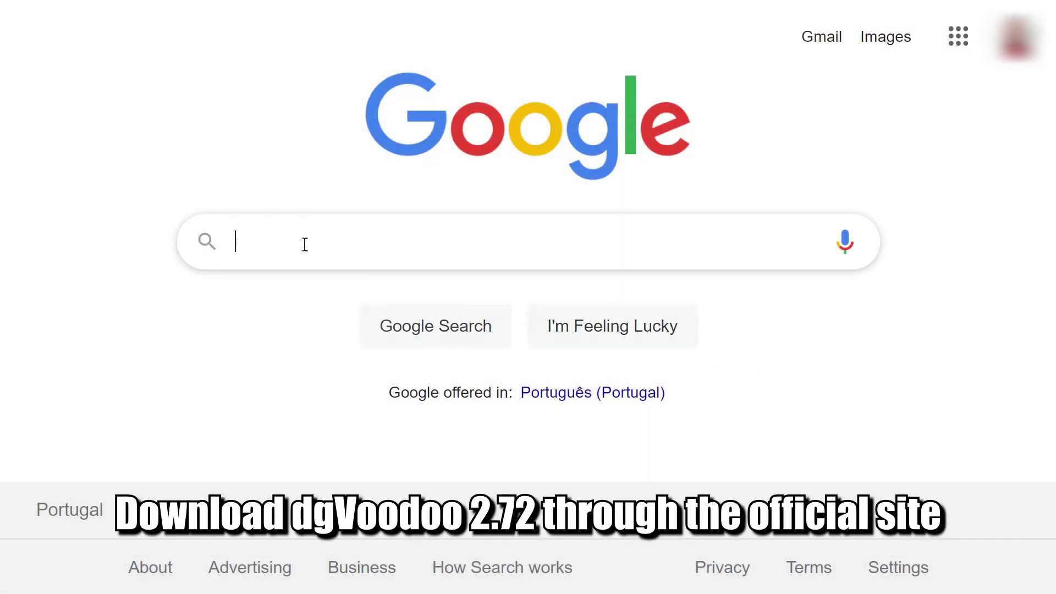
Search Google for dgvoodoo and open the Dege's stuffs website
{"action": "type", "text": "gvoodoo"}
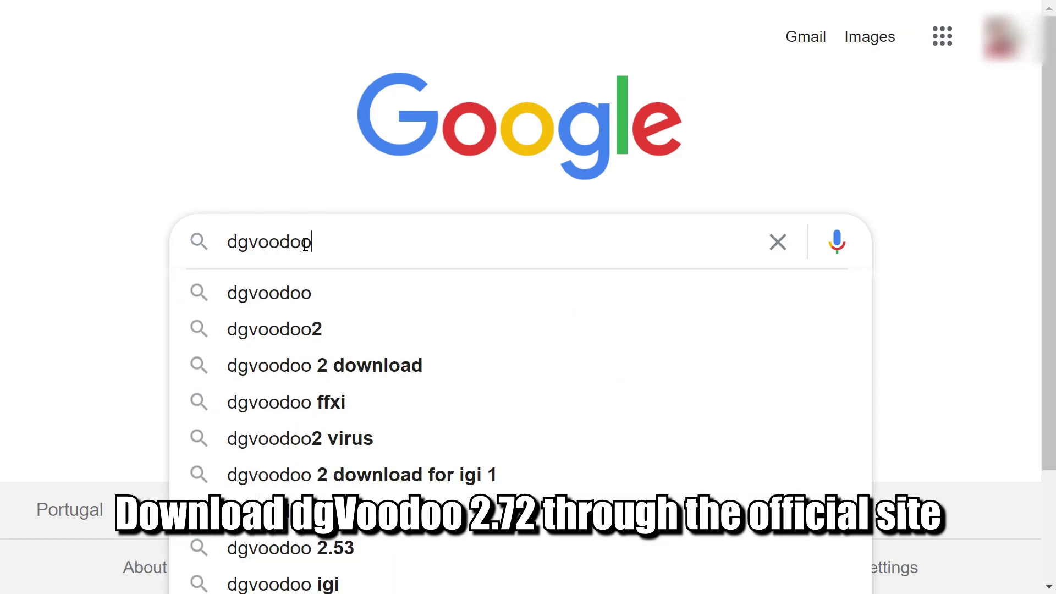
{"action": "key", "text": "Return"}
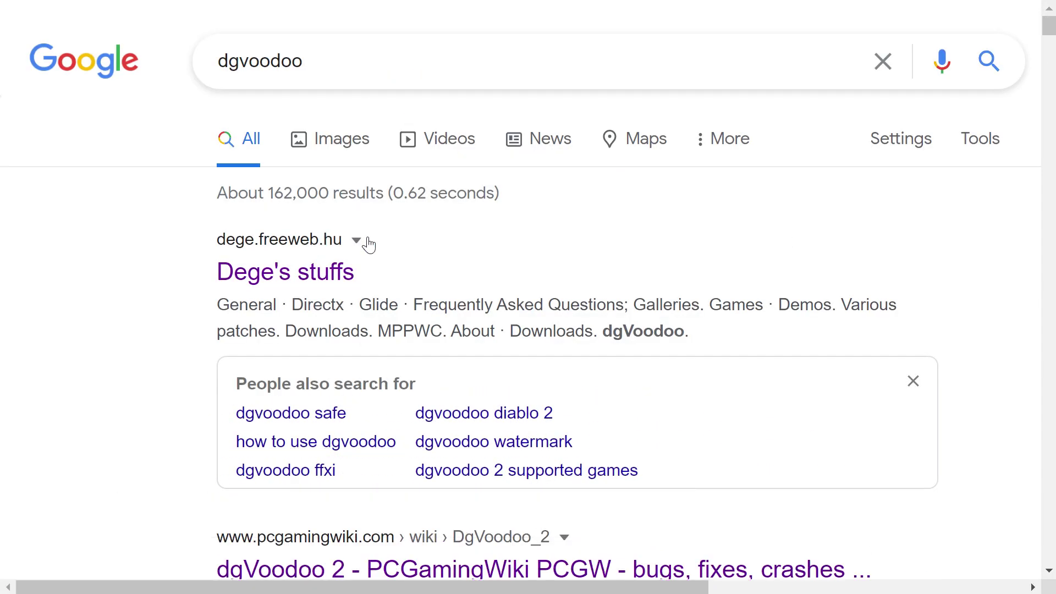
{"action": "left_click", "coordinate": [285, 282]}
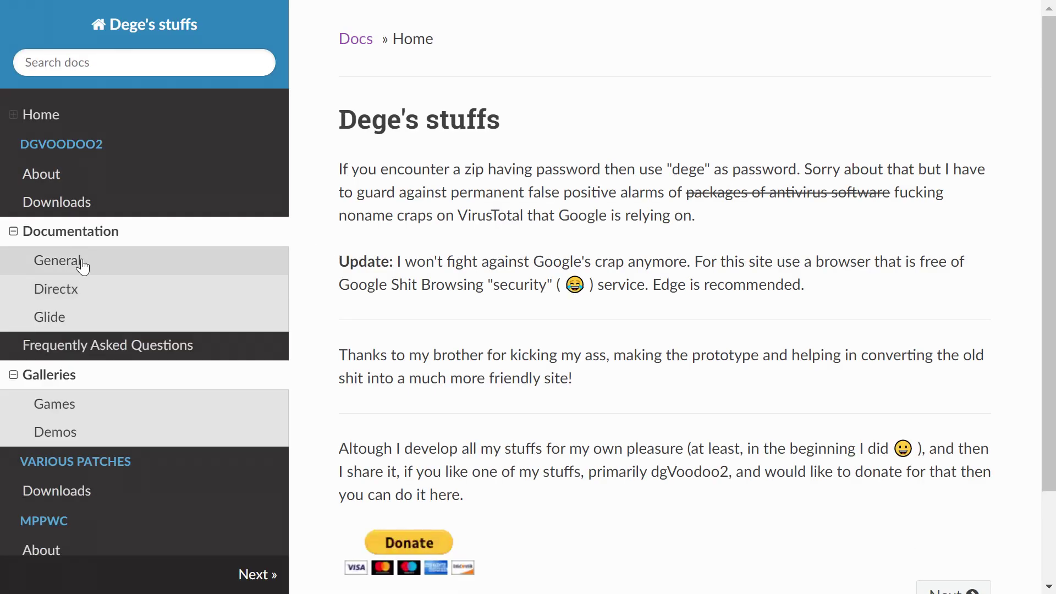
Download dgVoodoo v2.72 for regular usage from the dgVoodoo2 downloads page and open the zip archive
{"action": "left_click", "coordinate": [34, 204]}
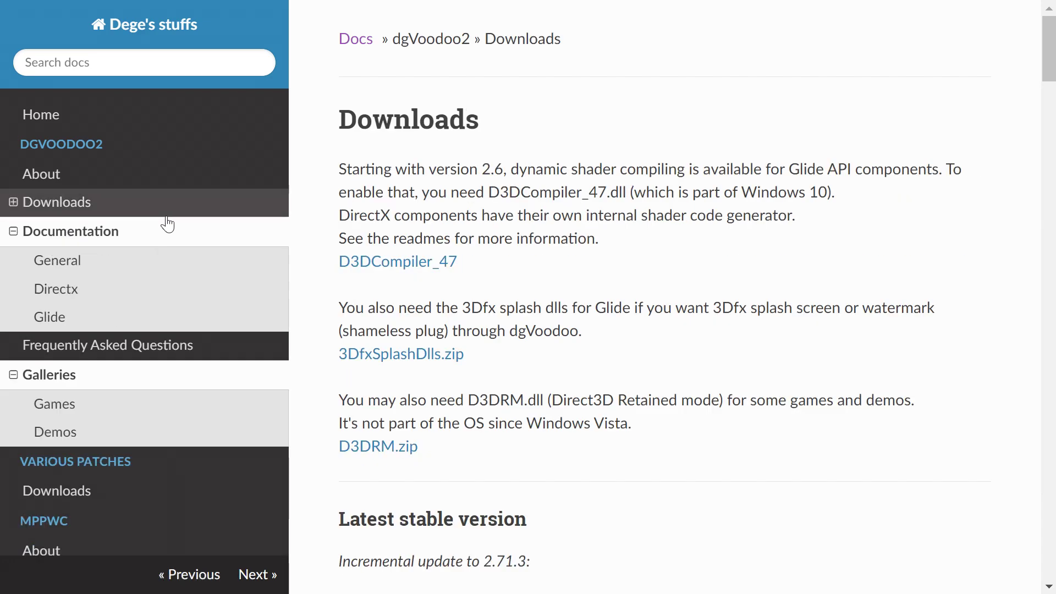
{"action": "scroll", "coordinate": [294, 395], "scroll_direction": "down", "scroll_amount": 5}
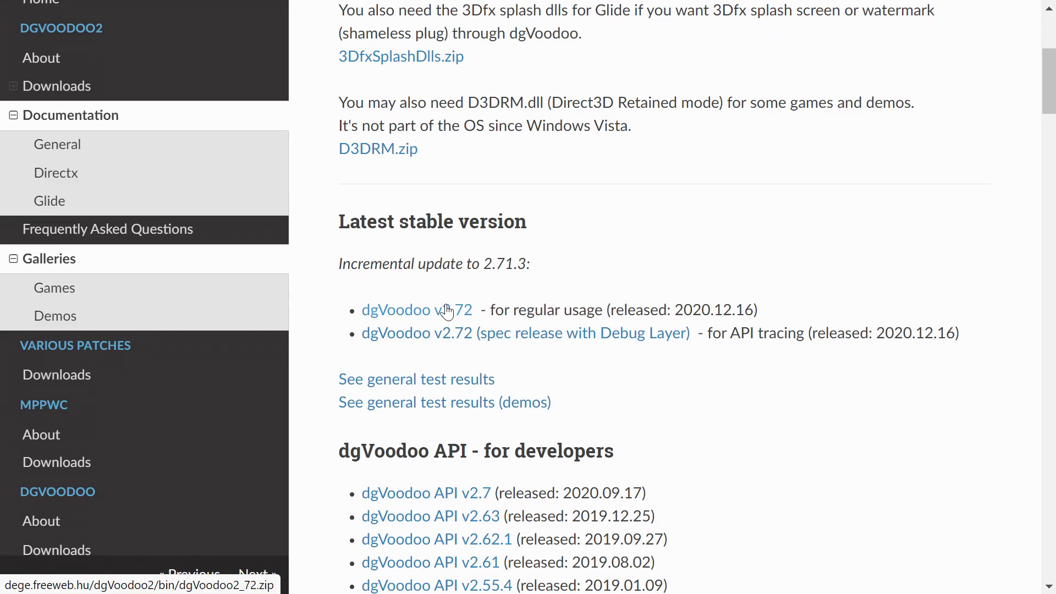
{"action": "left_click", "coordinate": [447, 310]}
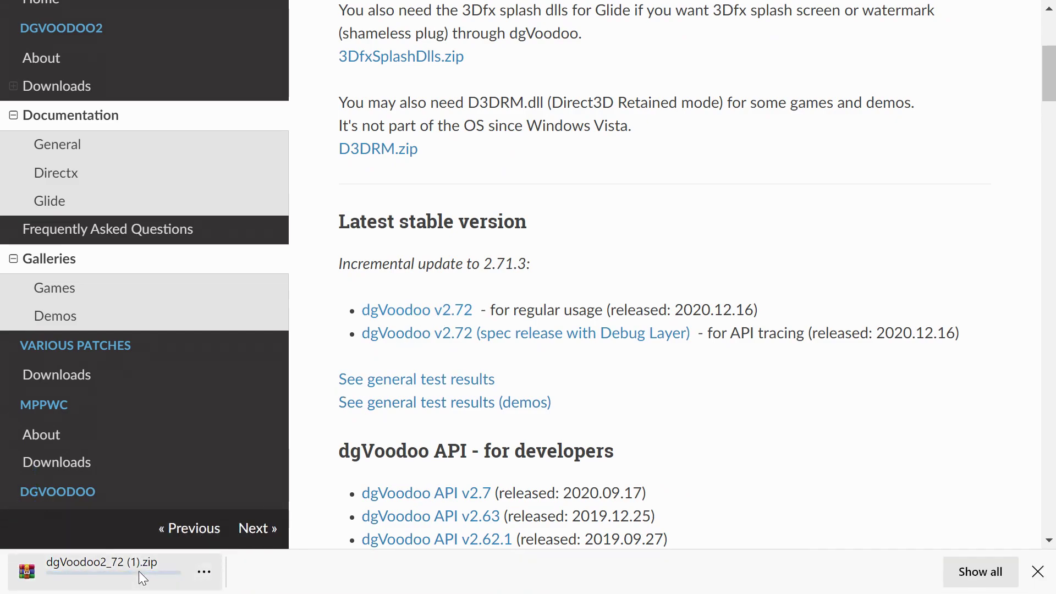
{"action": "left_click", "coordinate": [117, 566]}
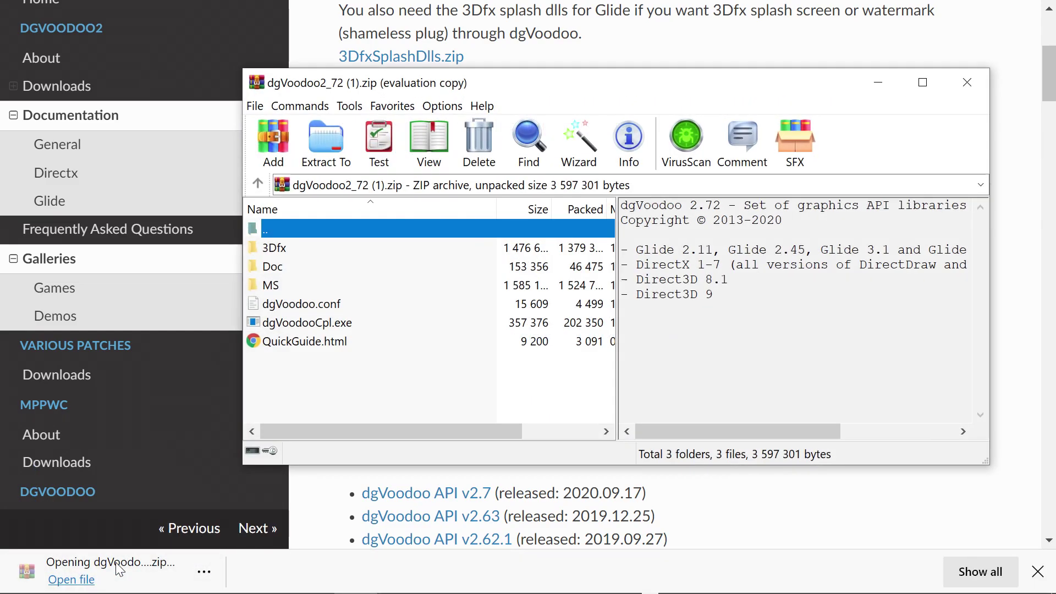
Look through the contents of the dgVoodoo2_72 archive, including dgVoodoo.conf, dgVoodooCpl.exe and QuickGuide.html
{"action": "left_click_drag", "start_coordinate": [340, 361], "coordinate": [286, 241]}
{"action": "left_click", "coordinate": [287, 302]}
{"action": "left_click", "coordinate": [302, 316]}
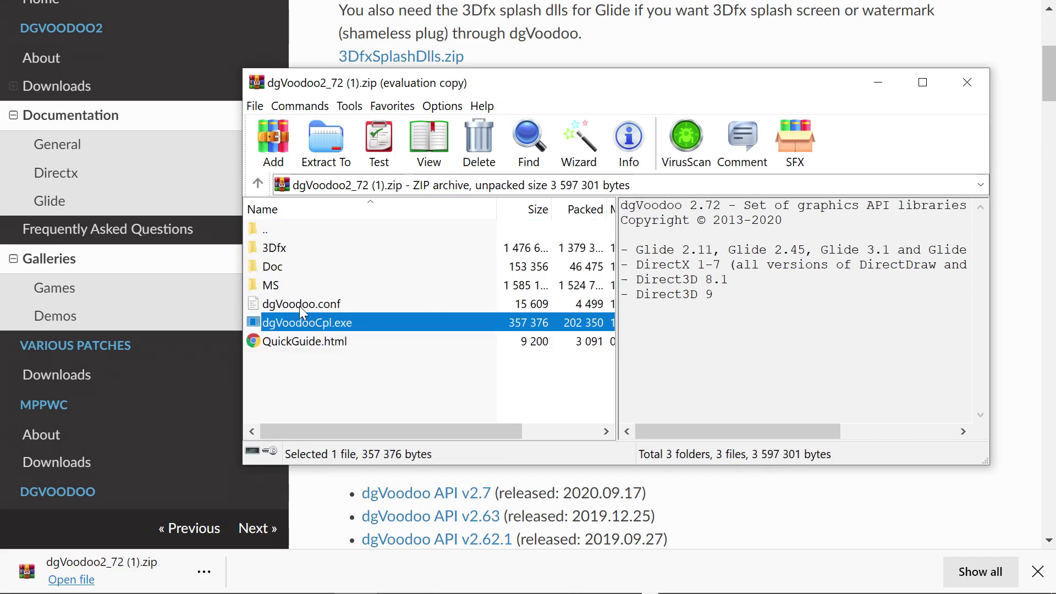
{"action": "left_click", "coordinate": [312, 303]}
{"action": "left_click", "coordinate": [318, 339]}
{"action": "key", "text": "ctrl+a"}
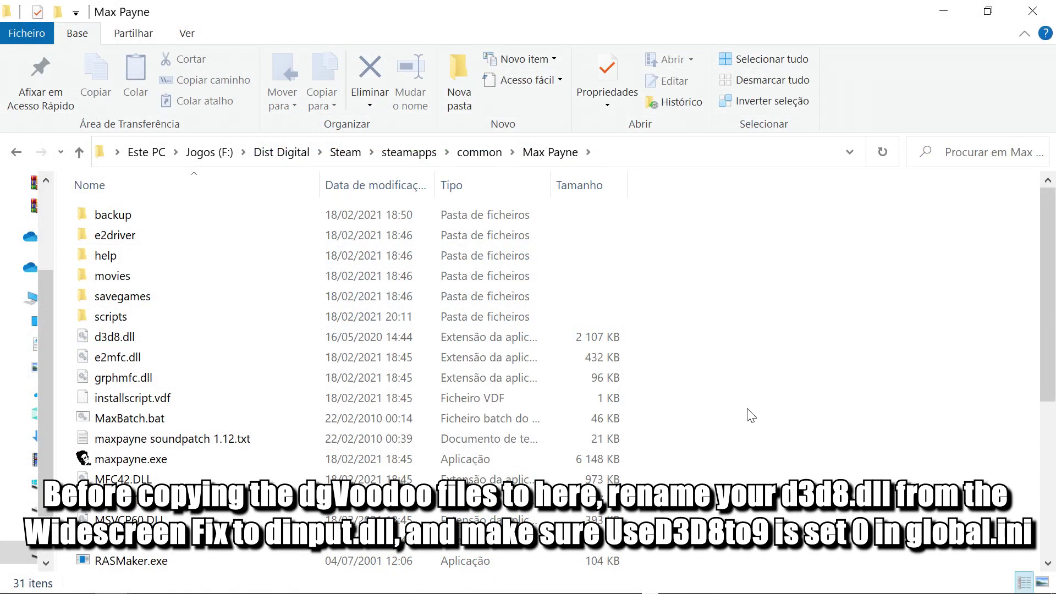
Rename d3d8.dll in the Max Payne folder as dinput.dll
{"action": "right_click", "coordinate": [115, 345]}
{"action": "mouse_move", "coordinate": [186, 582]}
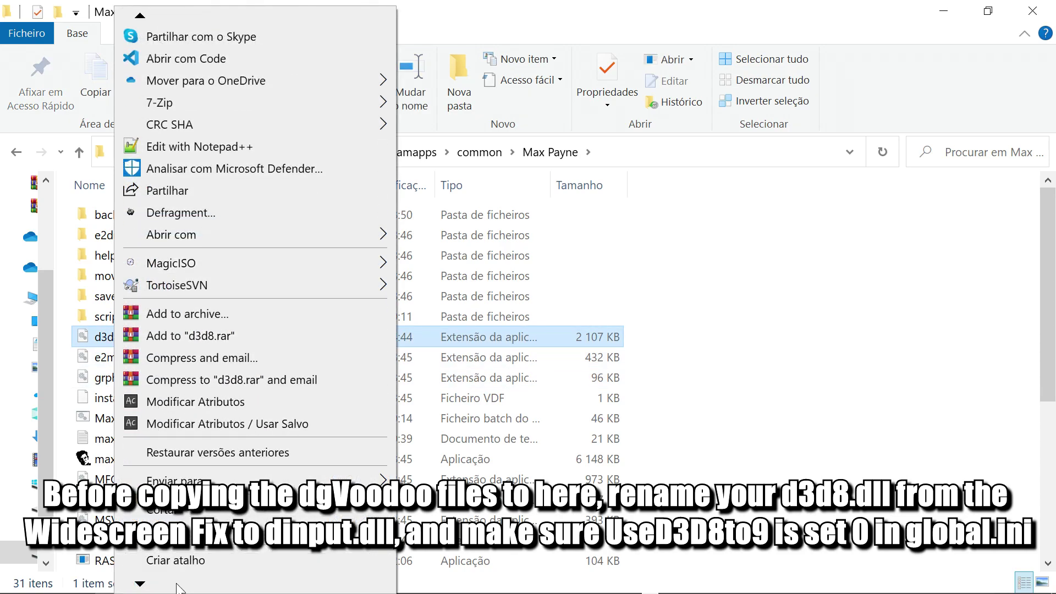
{"action": "left_click", "coordinate": [176, 560]}
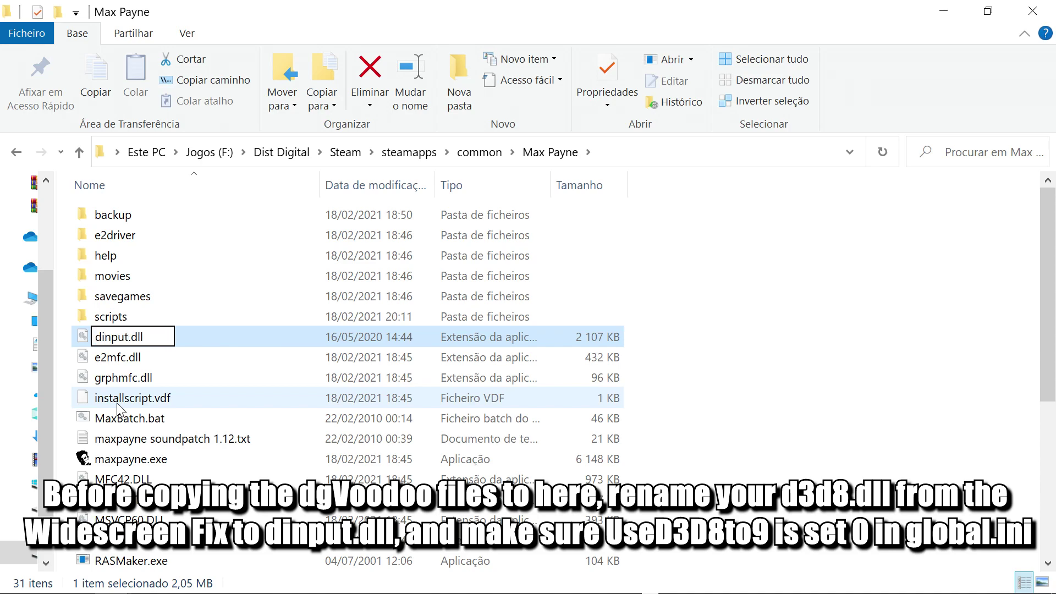
{"action": "key", "text": "Return"}
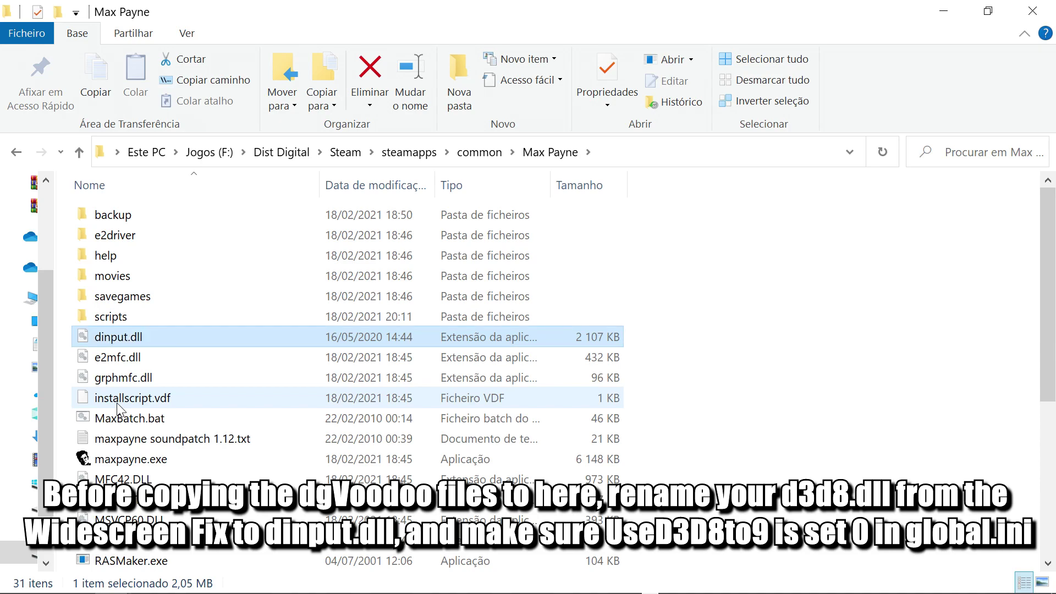
Open global.ini from the scripts folder, enlarge its text to 250% and check that UseD3D8to9 is set to 0
{"action": "double_click", "coordinate": [140, 316]}
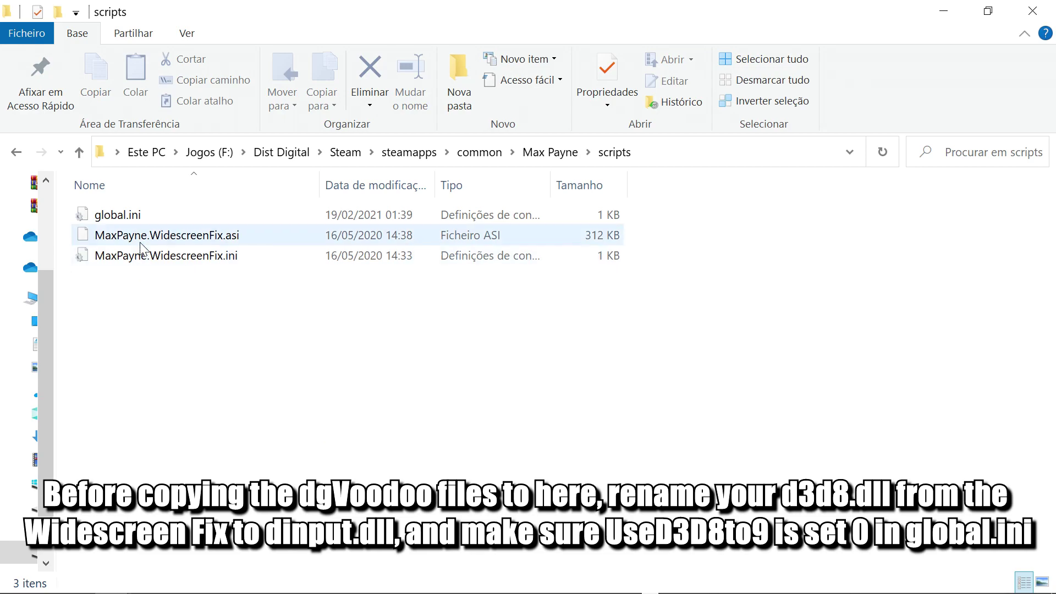
{"action": "left_click", "coordinate": [130, 216]}
{"action": "double_click", "coordinate": [132, 217]}
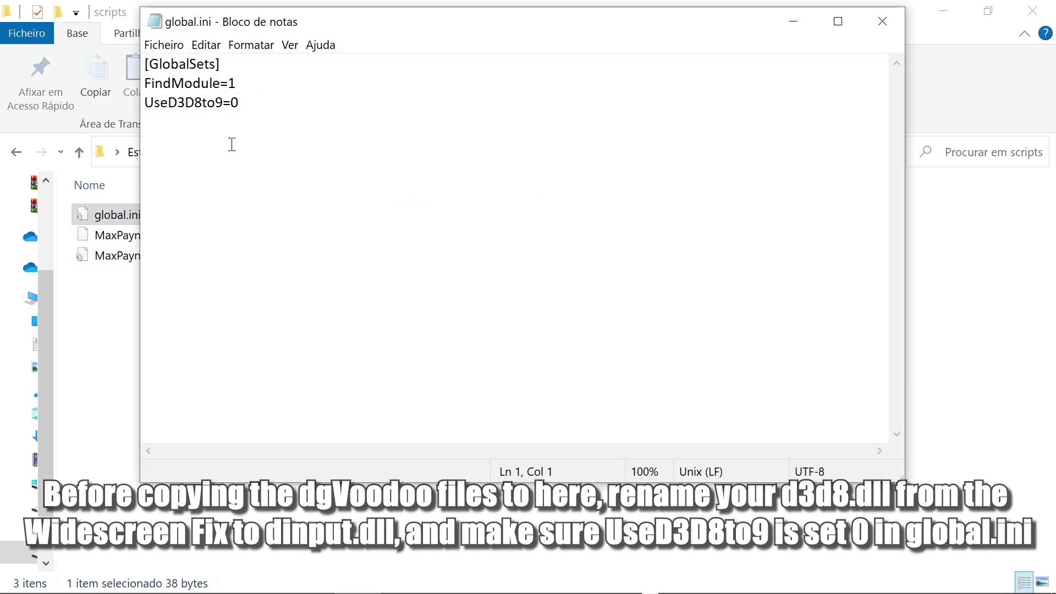
{"action": "left_click_drag", "start_coordinate": [266, 108], "coordinate": [145, 104]}
{"action": "scroll", "coordinate": [212, 122], "scroll_direction": "up", "scroll_amount": 13, "text": "ctrl"}
{"action": "scroll", "coordinate": [215, 120], "scroll_direction": "up", "scroll_amount": 2, "text": "ctrl"}
{"action": "left_click_drag", "start_coordinate": [438, 205], "coordinate": [114, 167]}
{"action": "left_click", "coordinate": [399, 180]}
Save and close global.ini and return to the Max Payne folder
{"action": "left_click", "coordinate": [172, 45]}
{"action": "left_click", "coordinate": [184, 113]}
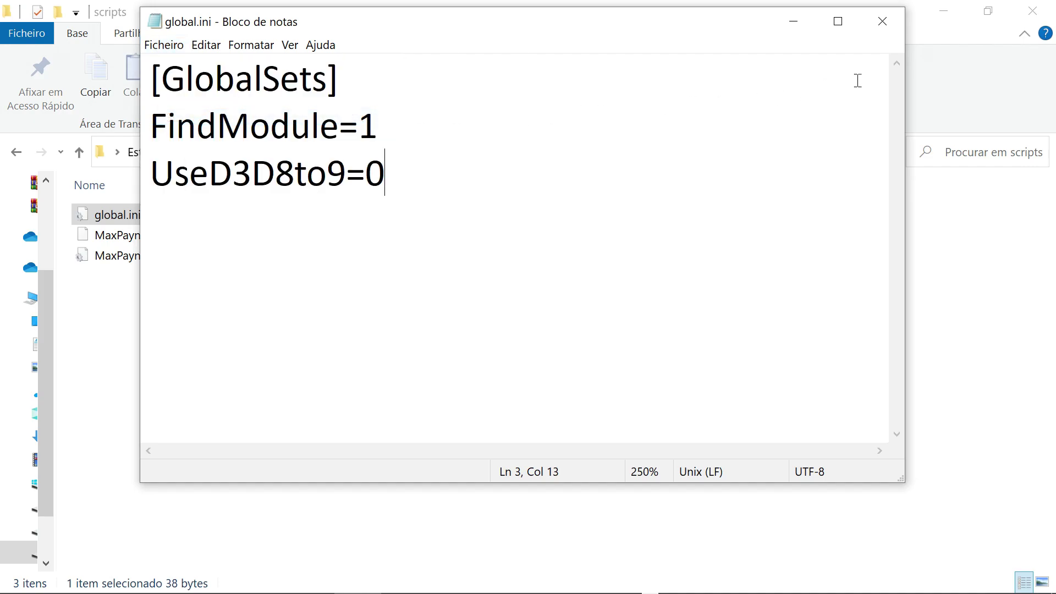
{"action": "left_click", "coordinate": [883, 21]}
{"action": "left_click", "coordinate": [563, 153]}
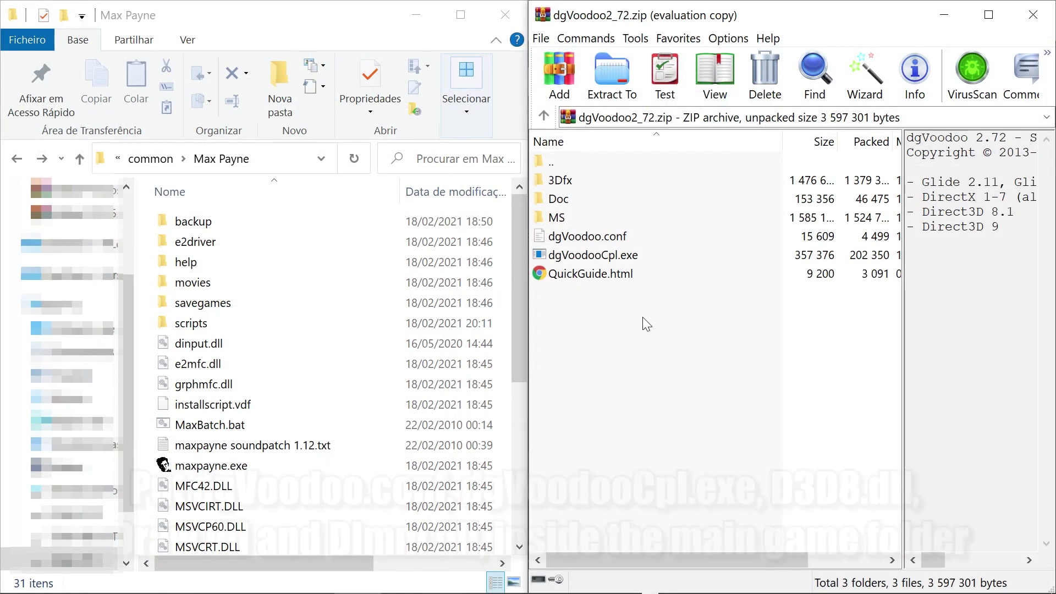
Copy dgVoodoo.conf and dgVoodooCpl.exe from the dgVoodoo2_72.zip archive into the Max Payne folder
{"action": "left_click", "coordinate": [572, 254]}
{"action": "left_click", "coordinate": [566, 240], "text": "ctrl"}
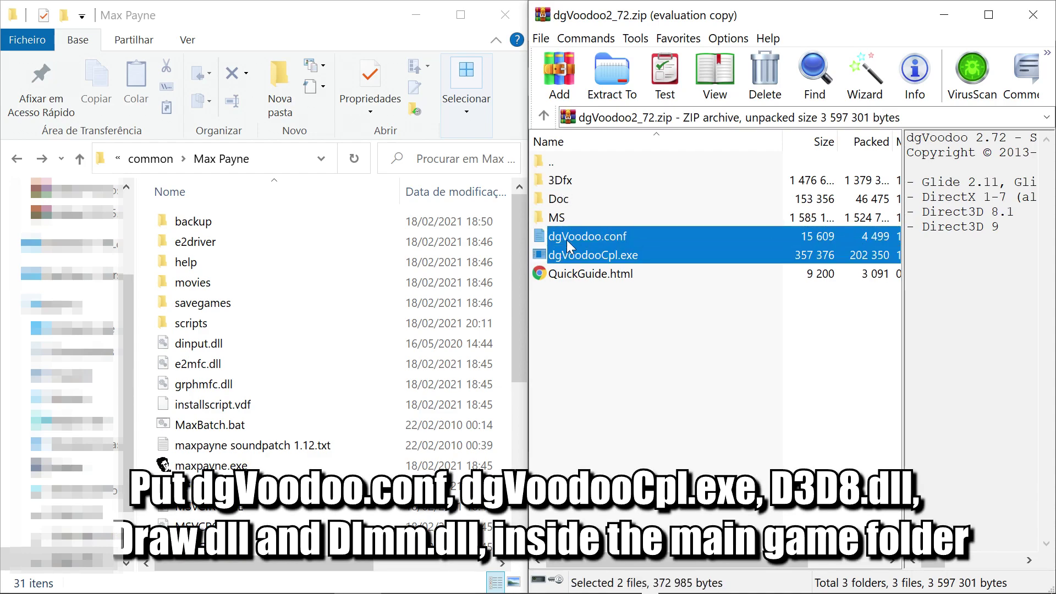
{"action": "left_click_drag", "start_coordinate": [573, 237], "coordinate": [150, 374]}
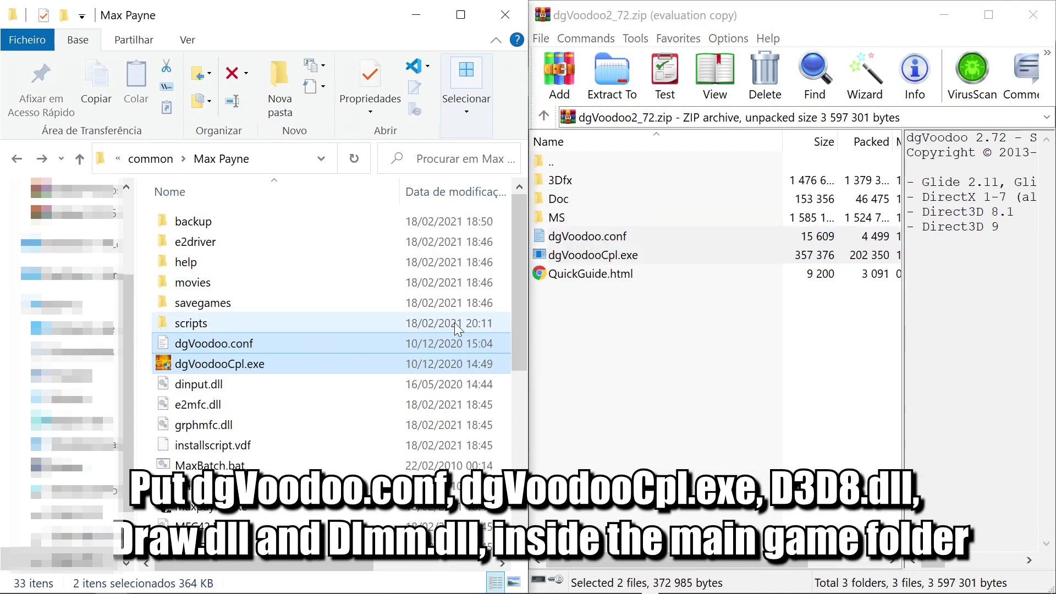
Copy D3D8.dll, D3DImm.dll and DDraw.dll from the archive's MS\x86 folder into the Max Payne folder
{"action": "left_click", "coordinate": [573, 211]}
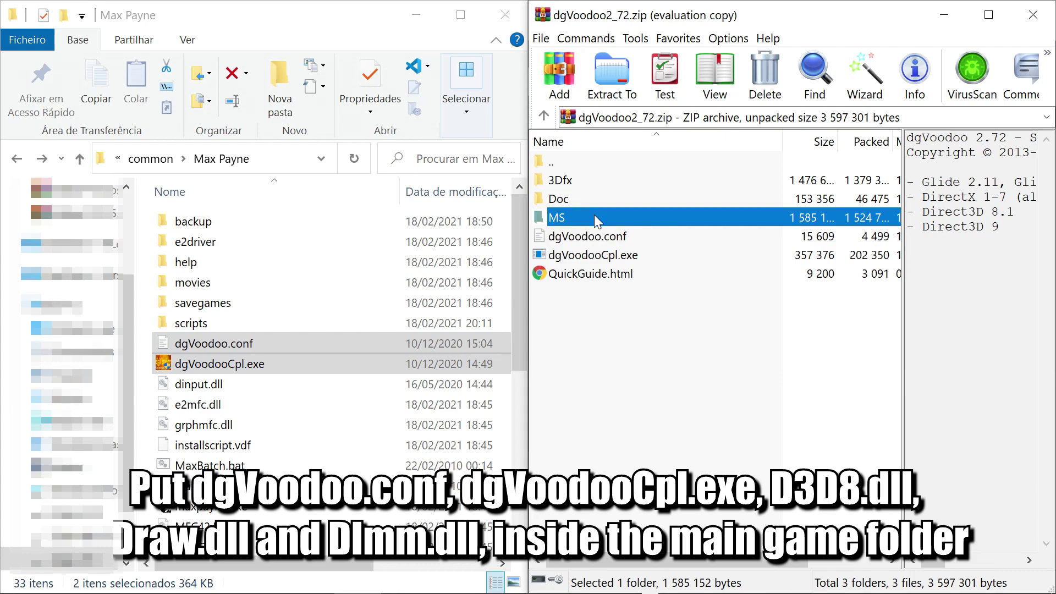
{"action": "left_click", "coordinate": [146, 363]}
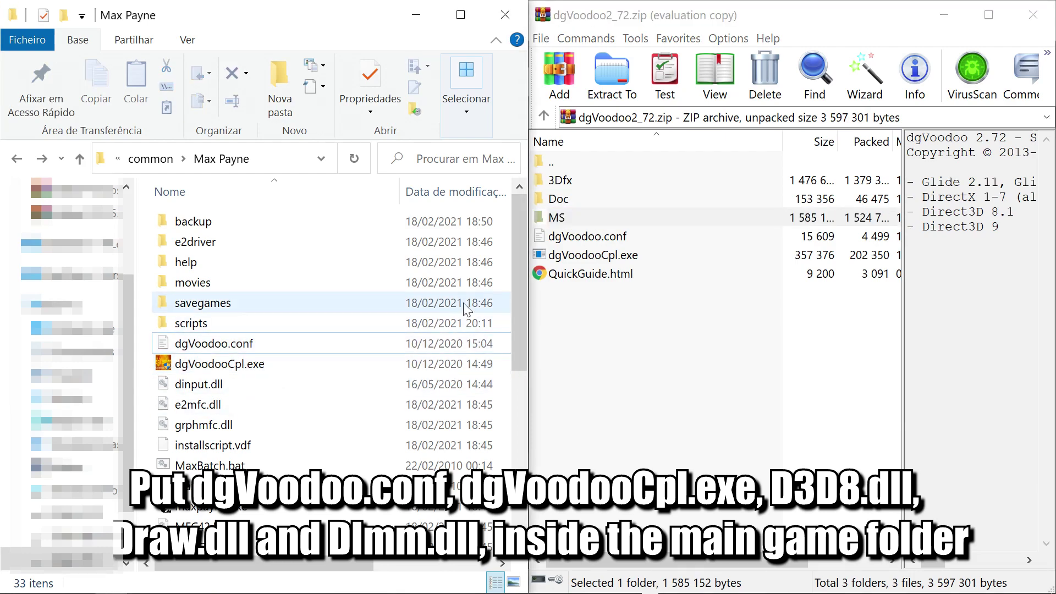
{"action": "double_click", "coordinate": [595, 219]}
{"action": "double_click", "coordinate": [557, 199]}
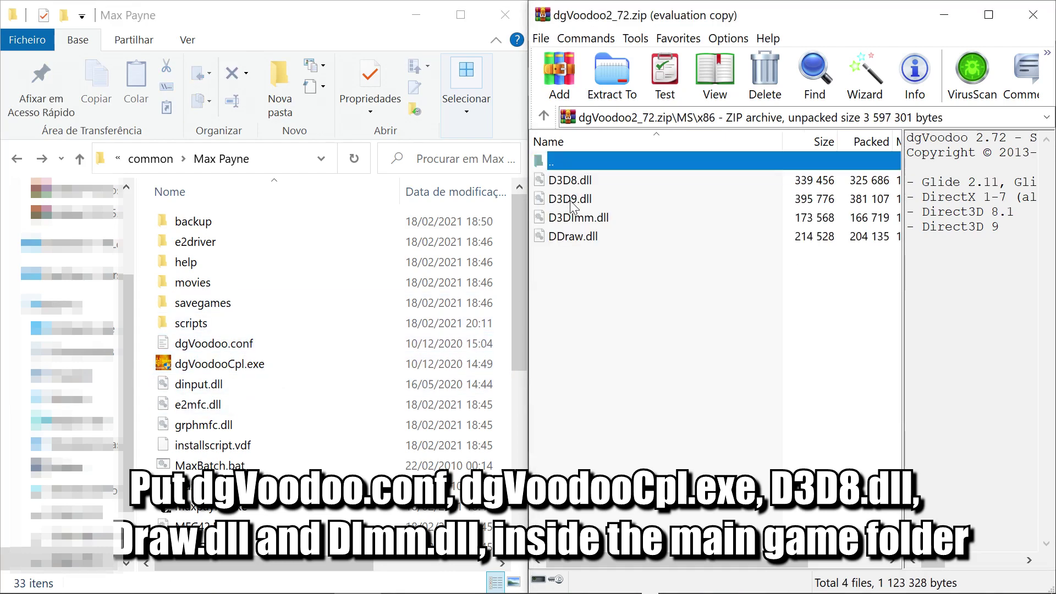
{"action": "left_click", "coordinate": [578, 236]}
{"action": "left_click", "coordinate": [579, 216], "text": "ctrl"}
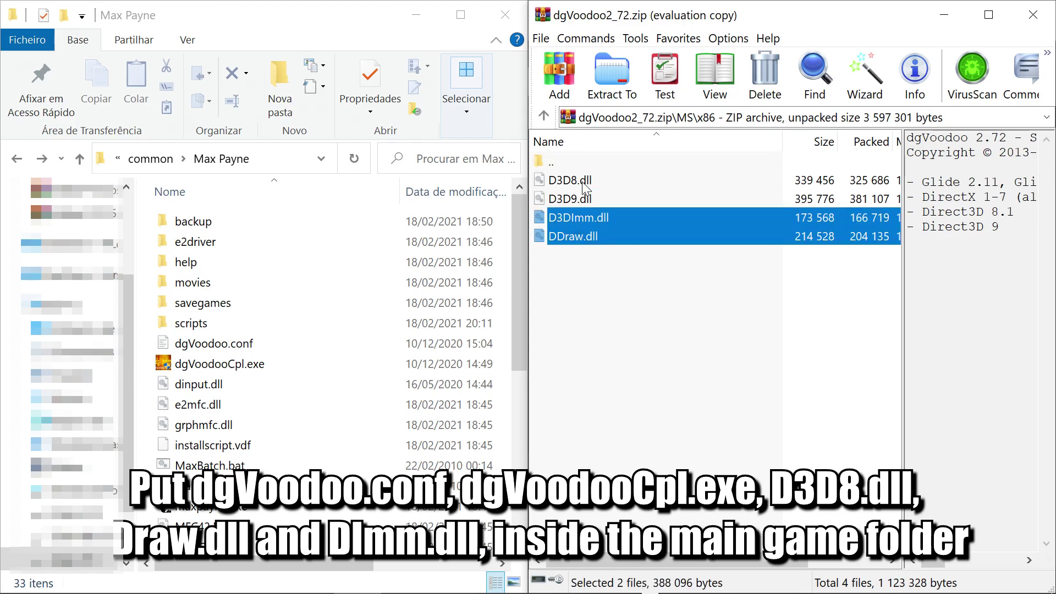
{"action": "left_click", "coordinate": [582, 182], "text": "ctrl"}
{"action": "left_click_drag", "start_coordinate": [582, 182], "coordinate": [148, 286]}
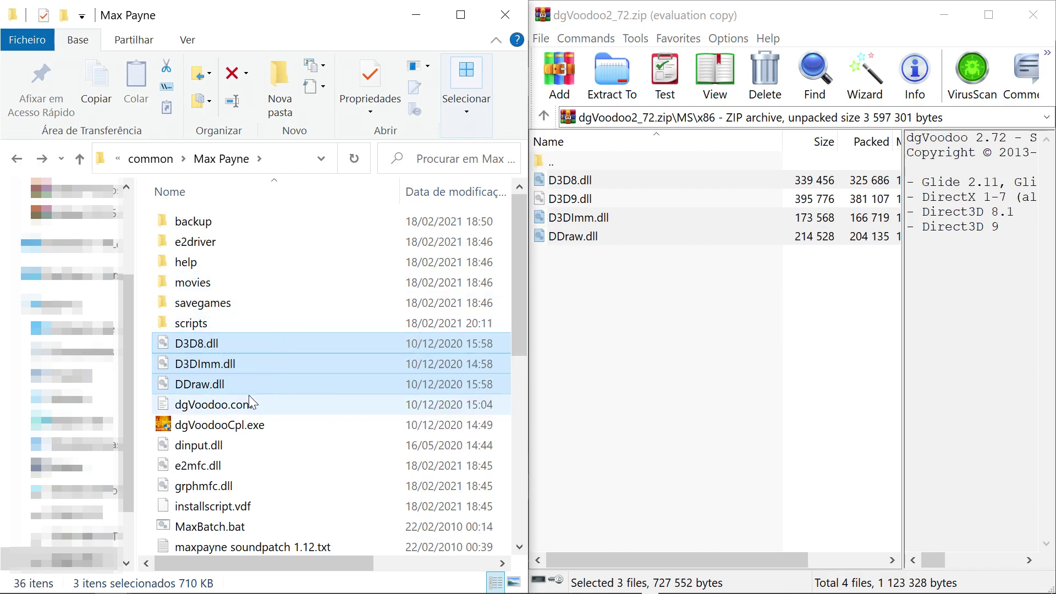
Set dgVoodooCpl.exe in its compatibility properties to run as administrator
{"action": "left_click", "coordinate": [215, 422]}
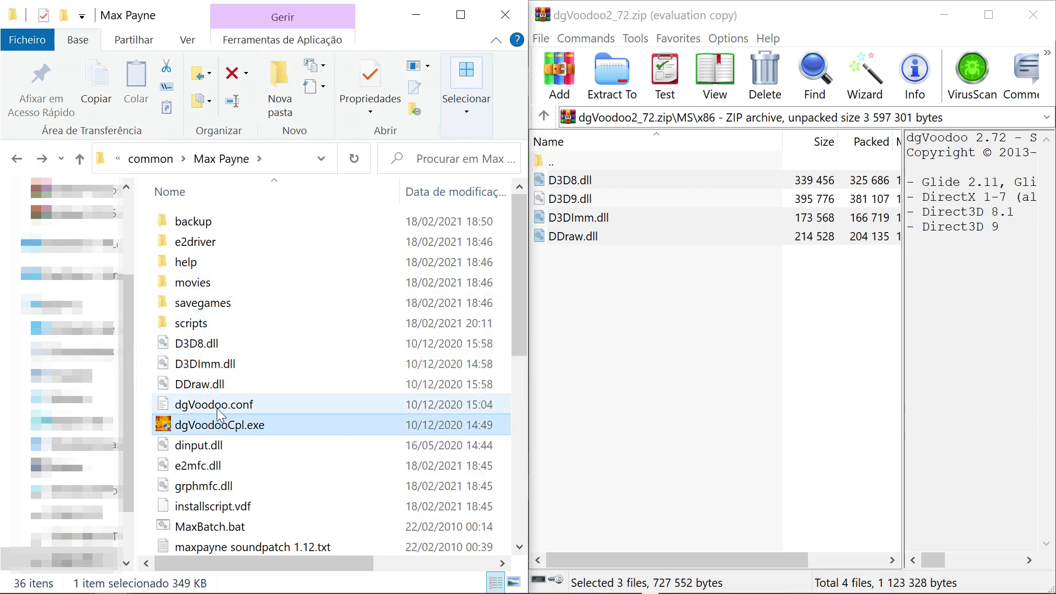
{"action": "right_click", "coordinate": [203, 414]}
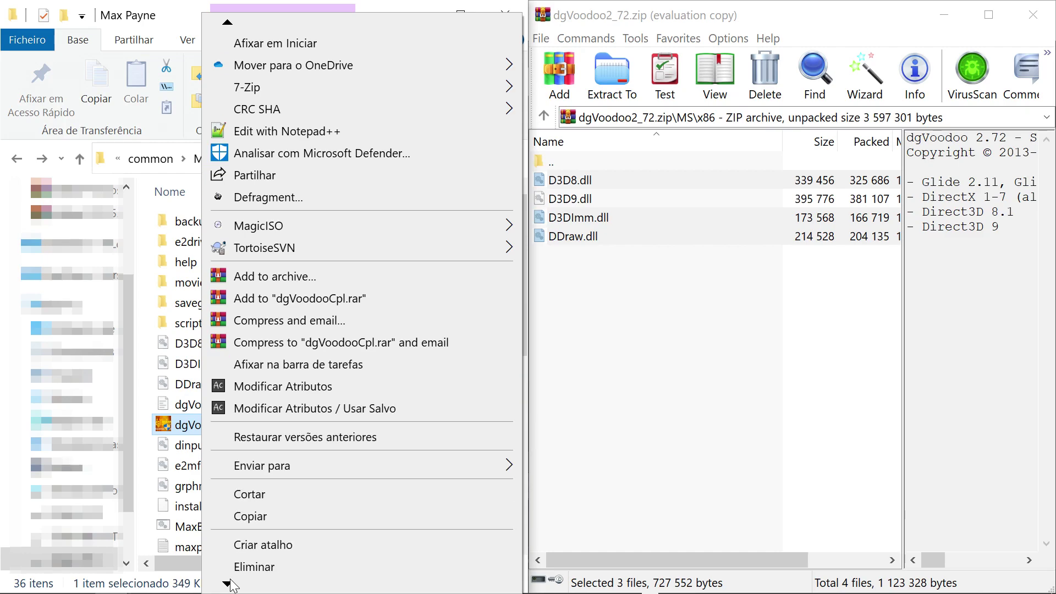
{"action": "left_click", "coordinate": [242, 551]}
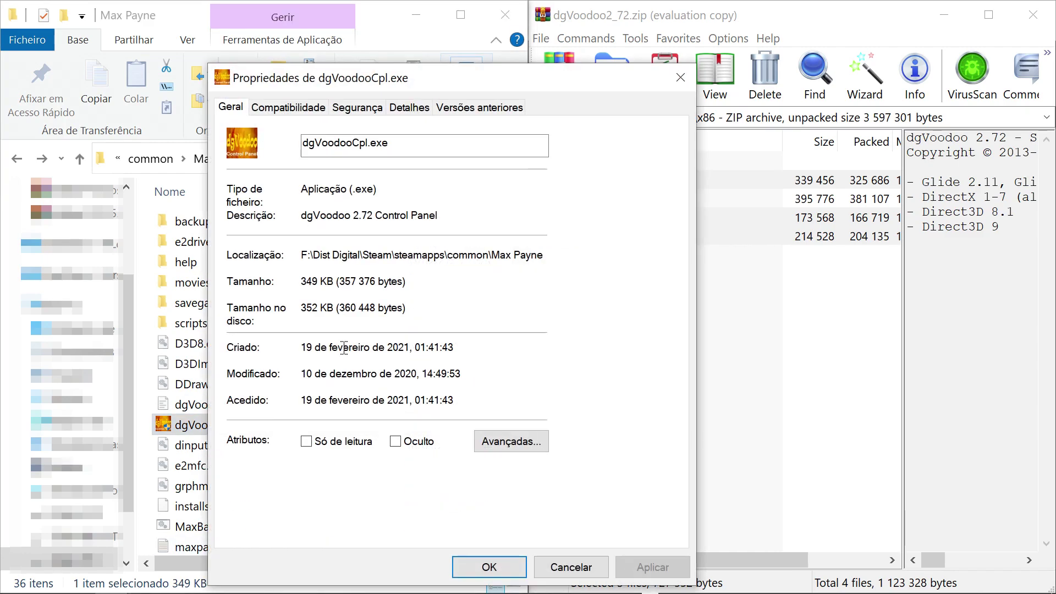
{"action": "left_click", "coordinate": [288, 107]}
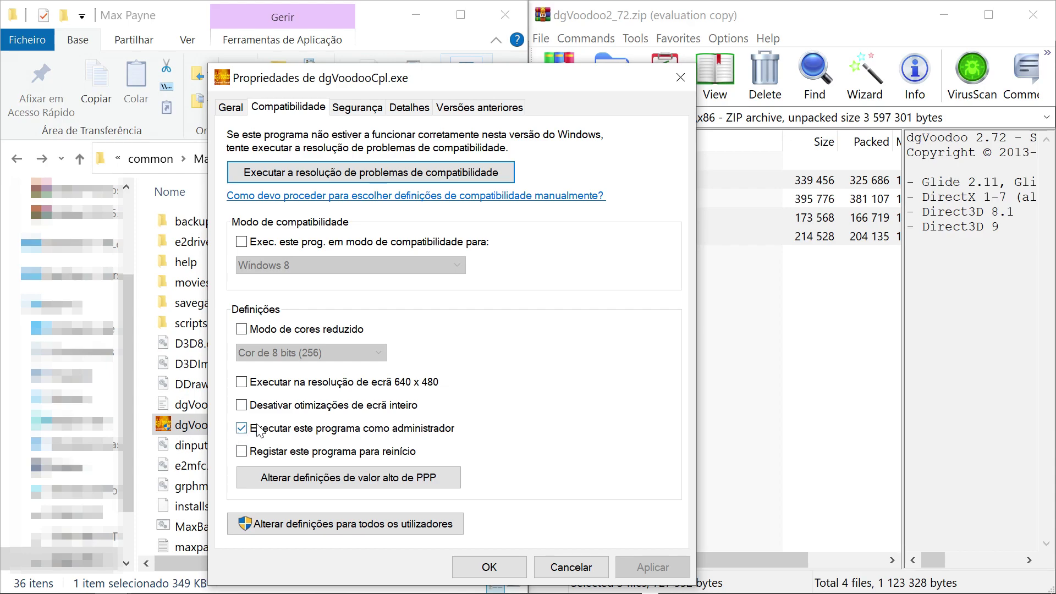
{"action": "left_click", "coordinate": [477, 564]}
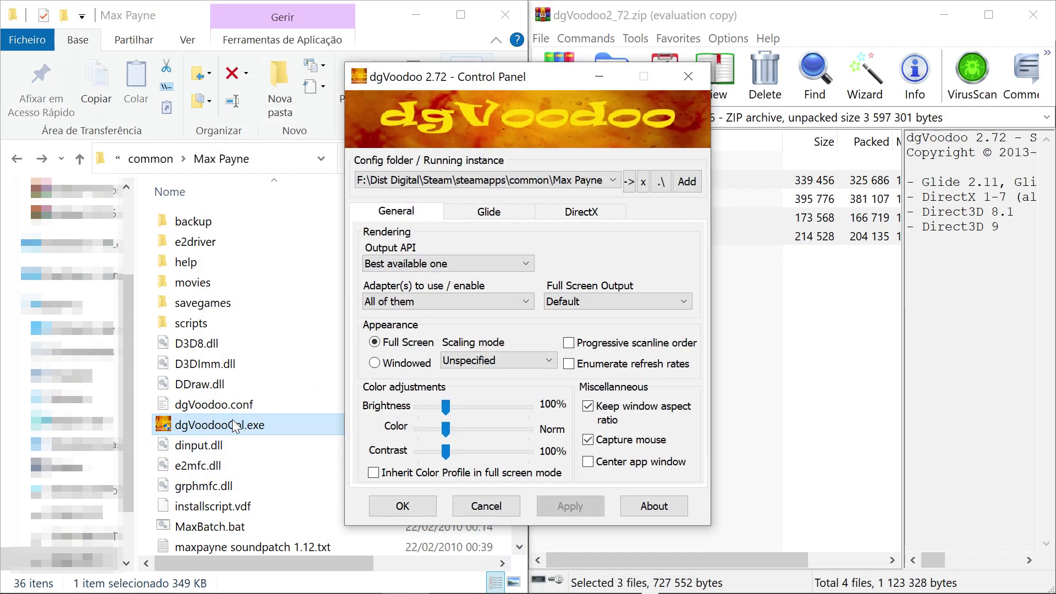
In dgVoodooCpl, set output API Direct3D 11 (feature level 11.0), the NVIDIA GeForce GTX 650 Ti adapter, output \\.\DISPLAY1, and enable full-screen color profile inheritance
{"action": "left_click", "coordinate": [410, 269]}
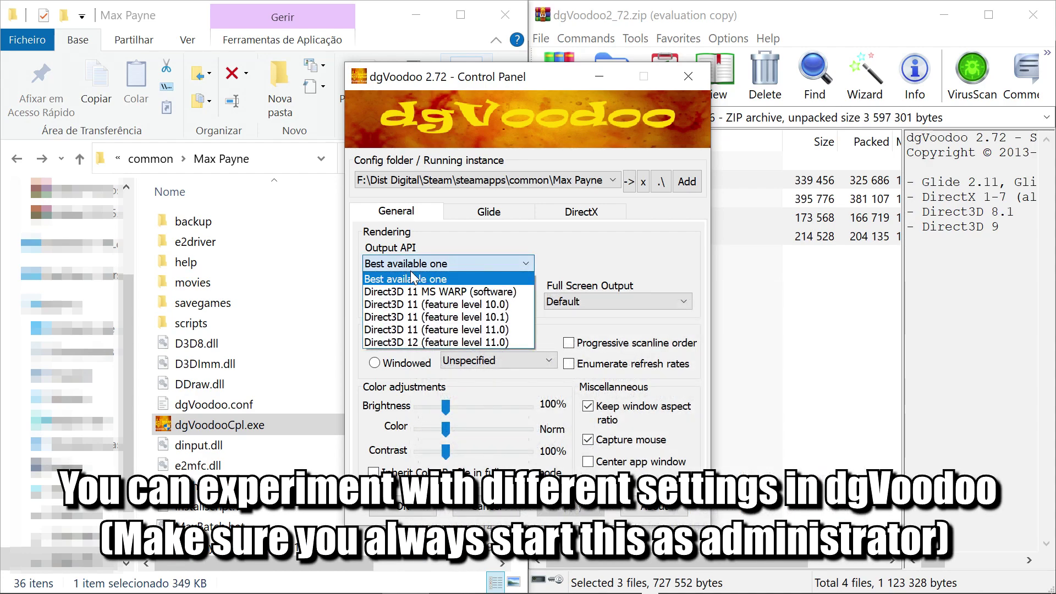
{"action": "left_click", "coordinate": [420, 325]}
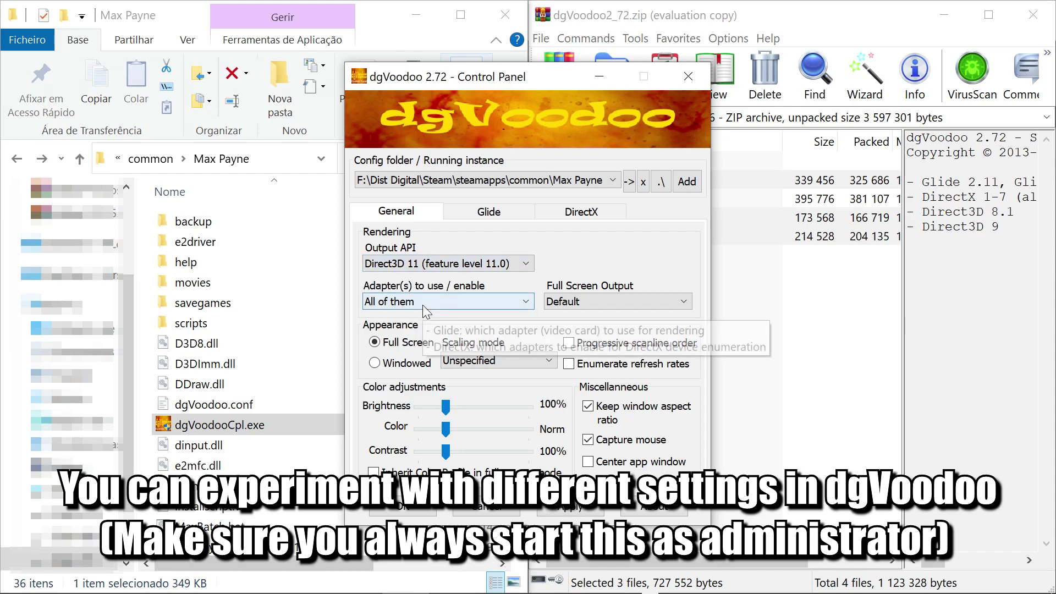
{"action": "left_click", "coordinate": [422, 304]}
{"action": "left_click", "coordinate": [420, 327]}
{"action": "left_click", "coordinate": [572, 304]}
{"action": "left_click", "coordinate": [573, 327]}
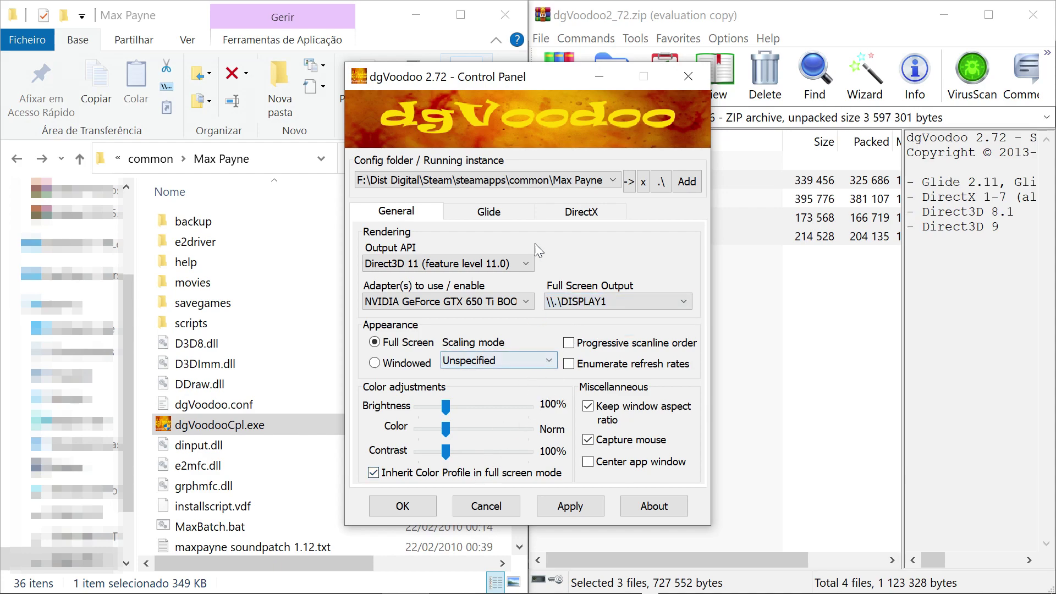
Set dgVoodoo's DirectX VRAM to 2048 MB, enable Force vSync, apply the settings and close the control panel
{"action": "left_click", "coordinate": [548, 220]}
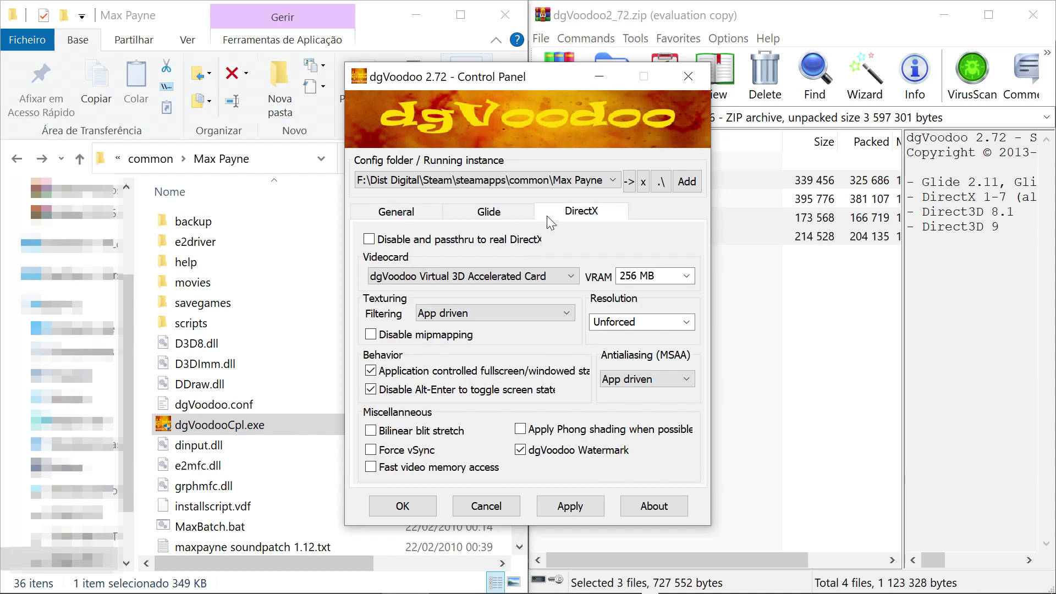
{"action": "left_click", "coordinate": [686, 277]}
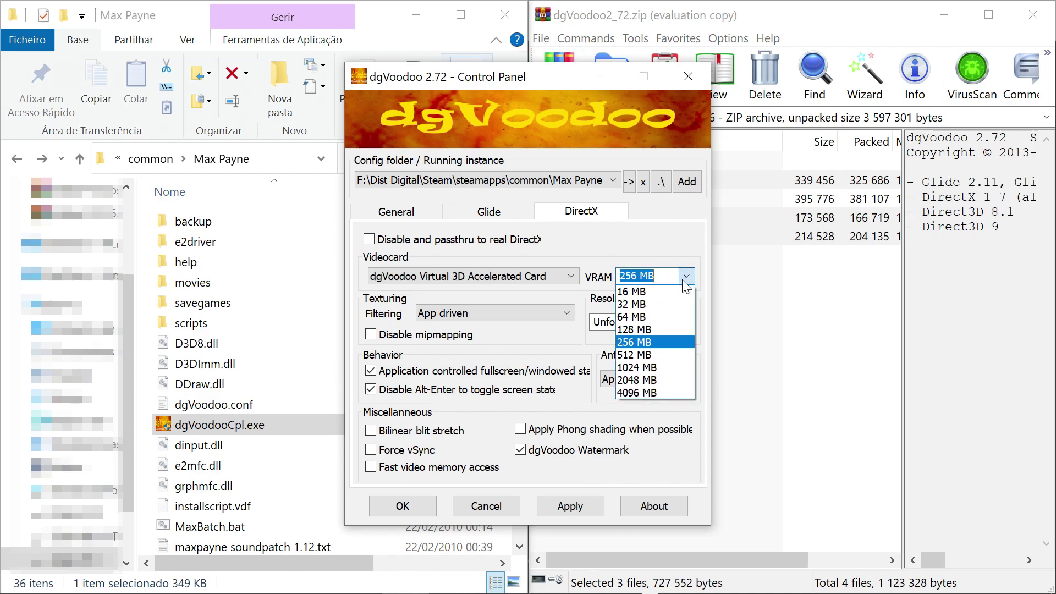
{"action": "left_click", "coordinate": [649, 379]}
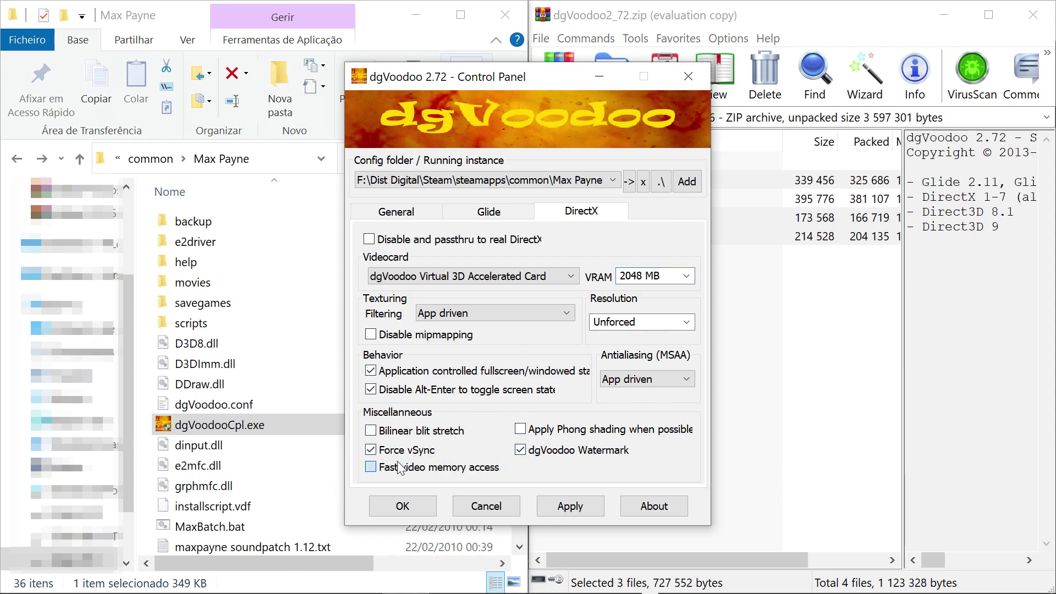
{"action": "left_click", "coordinate": [428, 218]}
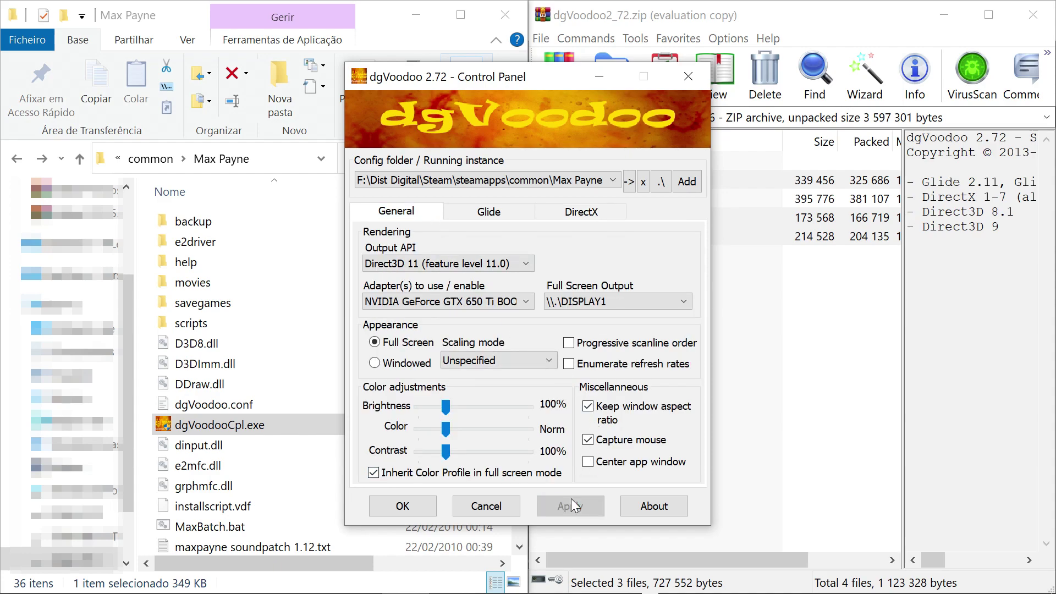
{"action": "left_click", "coordinate": [428, 506]}
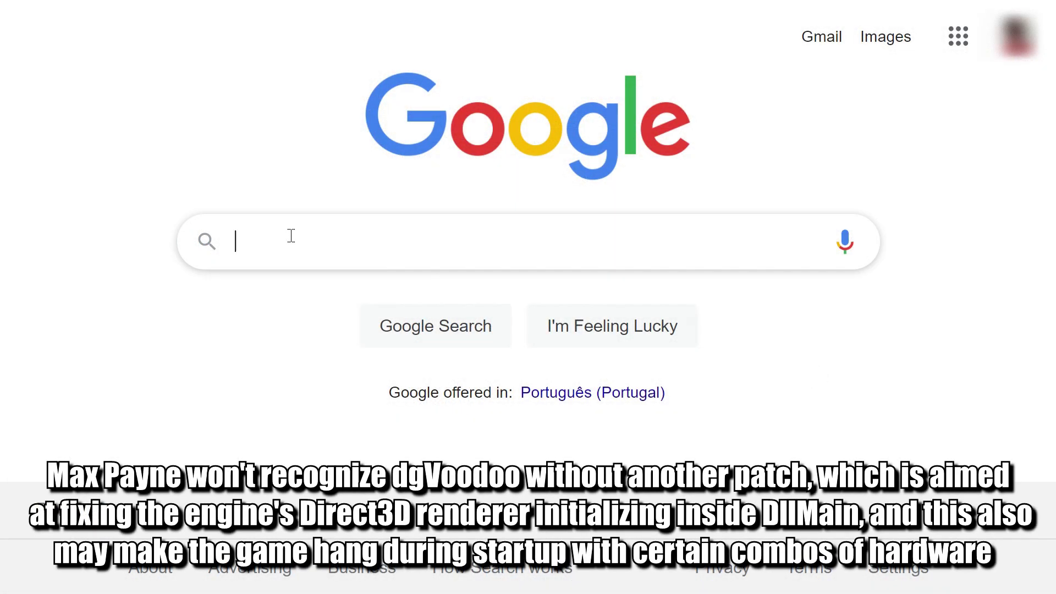
Search Google for "max payne startup hang patch v1.01" and open the PCGamingWiki download page
{"action": "type", "text": "max "}
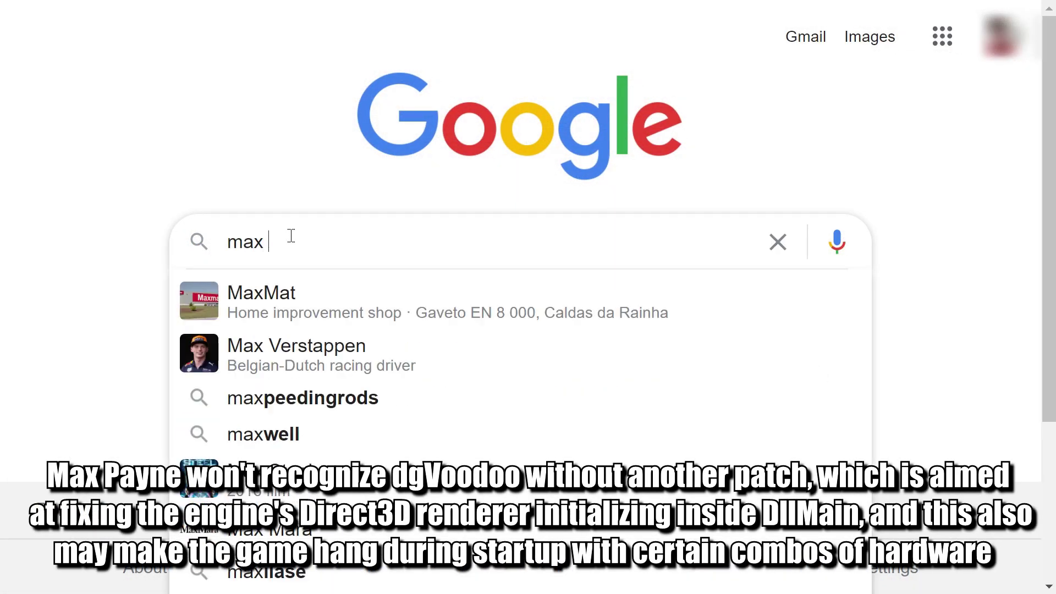
{"action": "type", "text": "payne sta"}
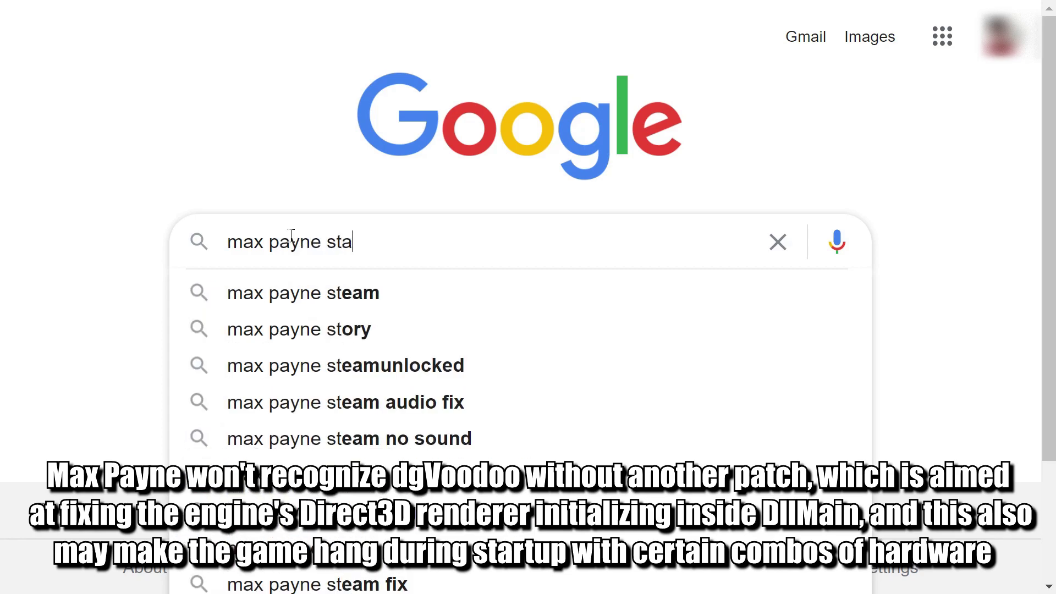
{"action": "type", "text": "rtup ha"}
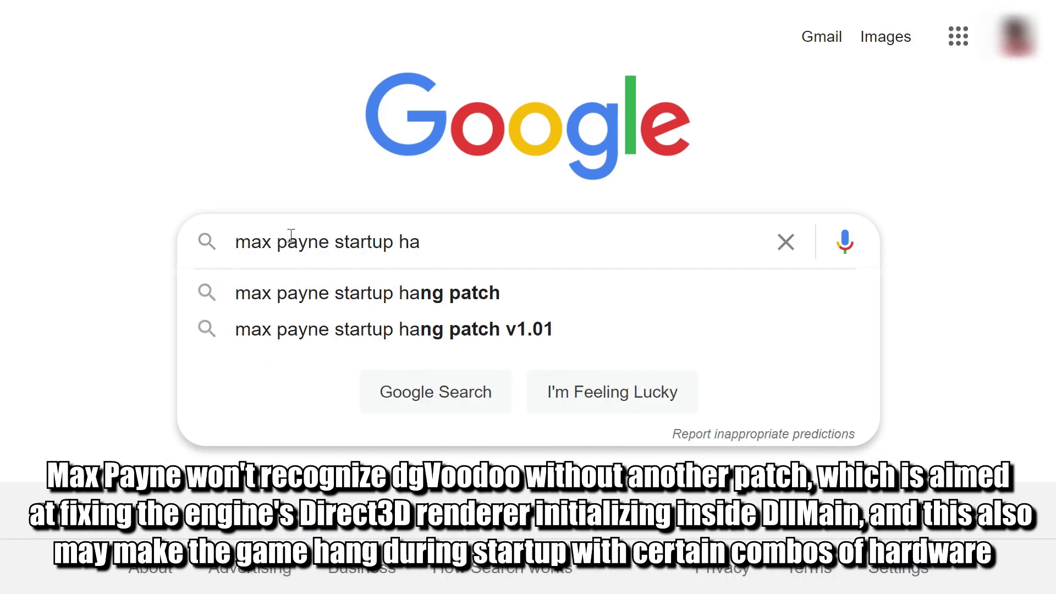
{"action": "left_click", "coordinate": [551, 332]}
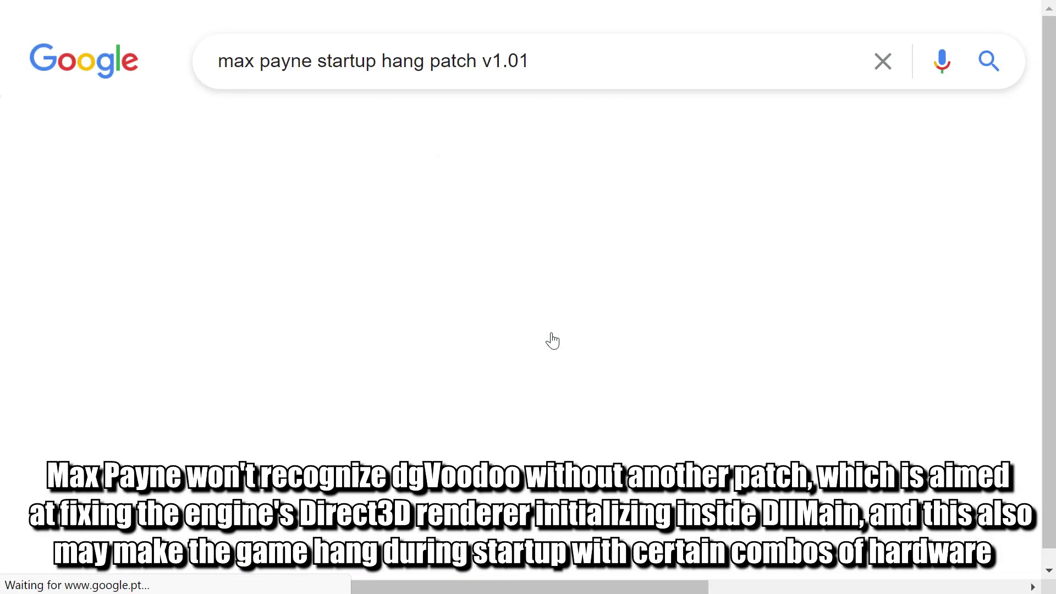
{"action": "left_click", "coordinate": [363, 287]}
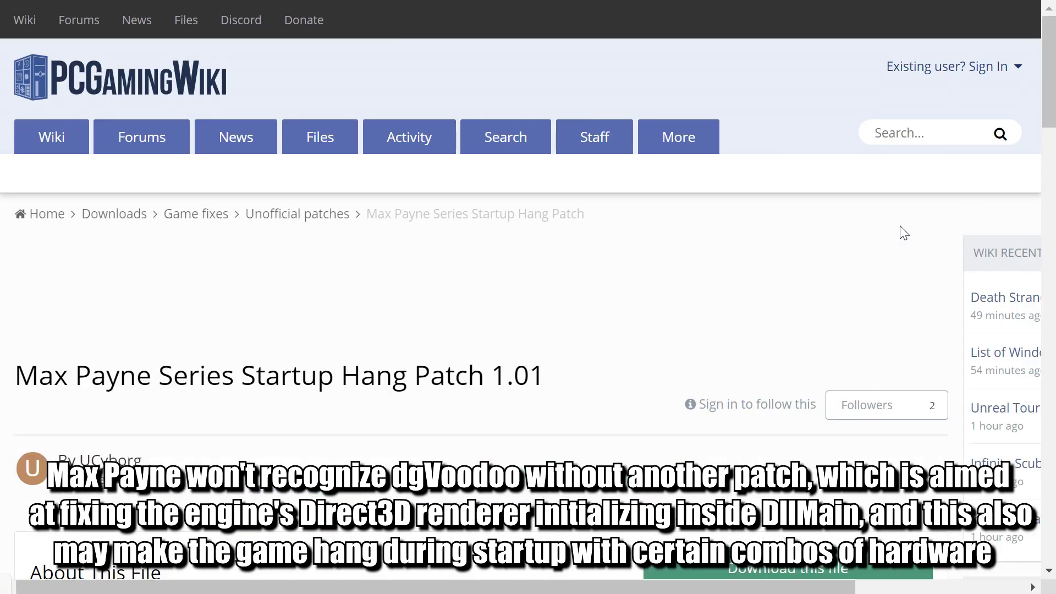
Review the Startup Hang Patch description, accept the download terms and download MaxPayneStartupHangPatchv1.01.zip
{"action": "left_click_drag", "start_coordinate": [1053, 96], "coordinate": [1054, 136]}
{"action": "scroll", "coordinate": [530, 308], "scroll_direction": "down", "scroll_amount": 3}
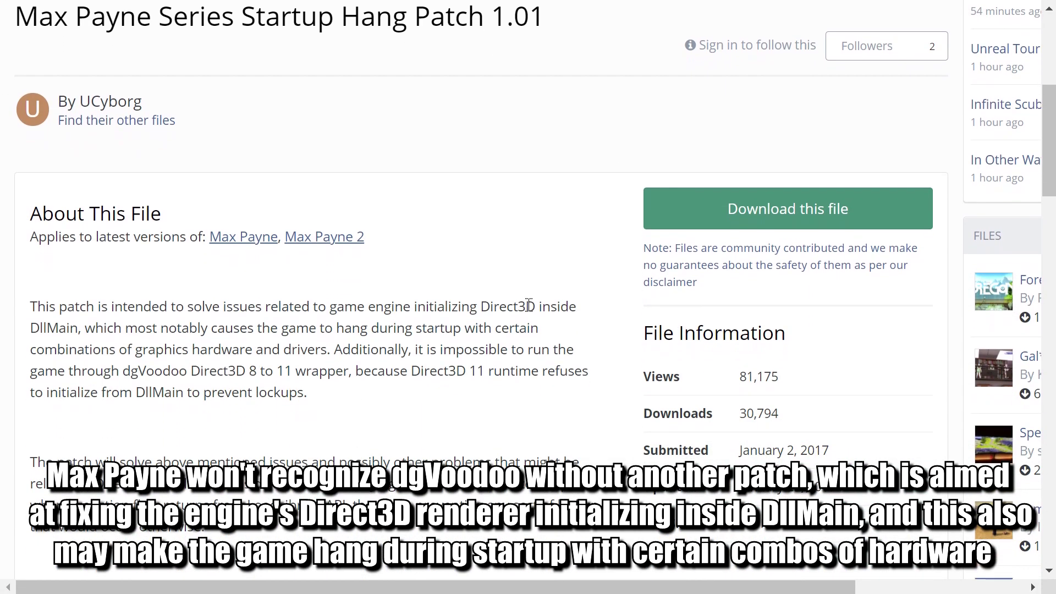
{"action": "scroll", "coordinate": [529, 305], "scroll_direction": "down", "scroll_amount": 3}
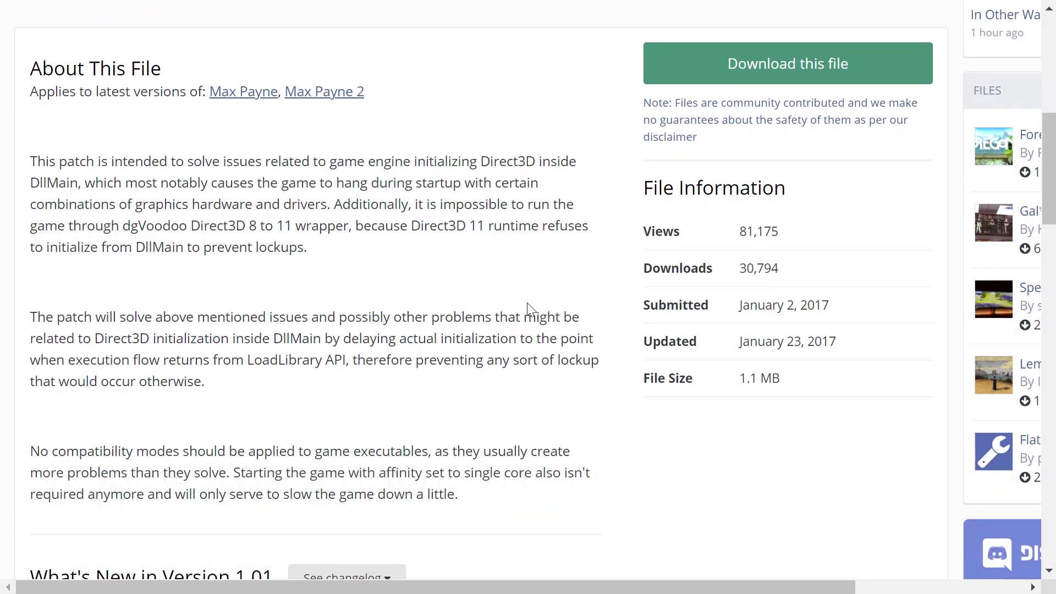
{"action": "scroll", "coordinate": [526, 303], "scroll_direction": "down", "scroll_amount": 3}
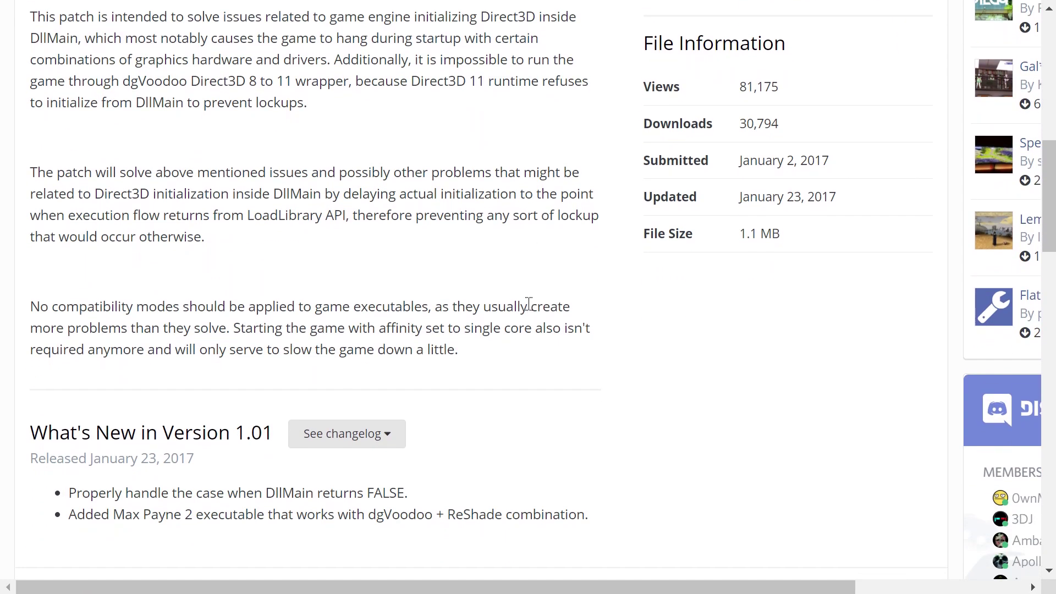
{"action": "scroll", "coordinate": [528, 304], "scroll_direction": "down", "scroll_amount": 3}
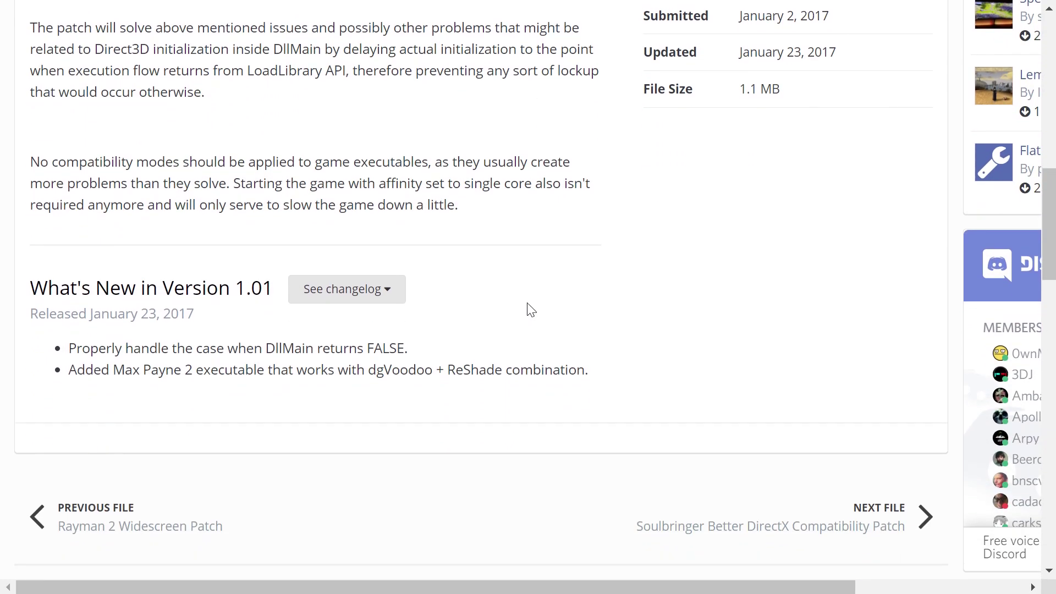
{"action": "scroll", "coordinate": [527, 304], "scroll_direction": "up", "scroll_amount": 9}
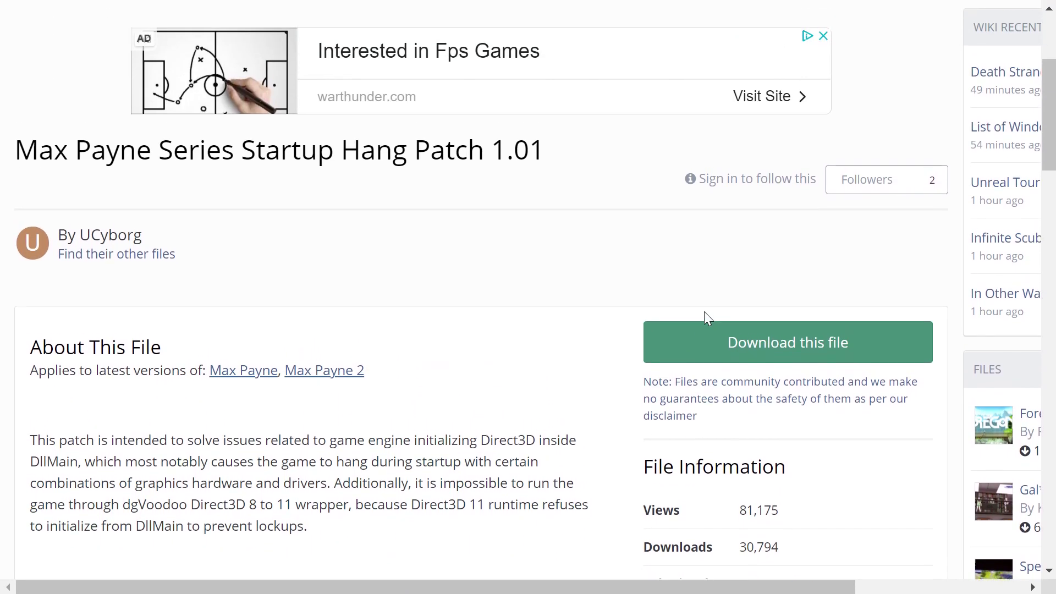
{"action": "left_click", "coordinate": [707, 357]}
{"action": "scroll", "coordinate": [628, 358], "scroll_direction": "down", "scroll_amount": 10}
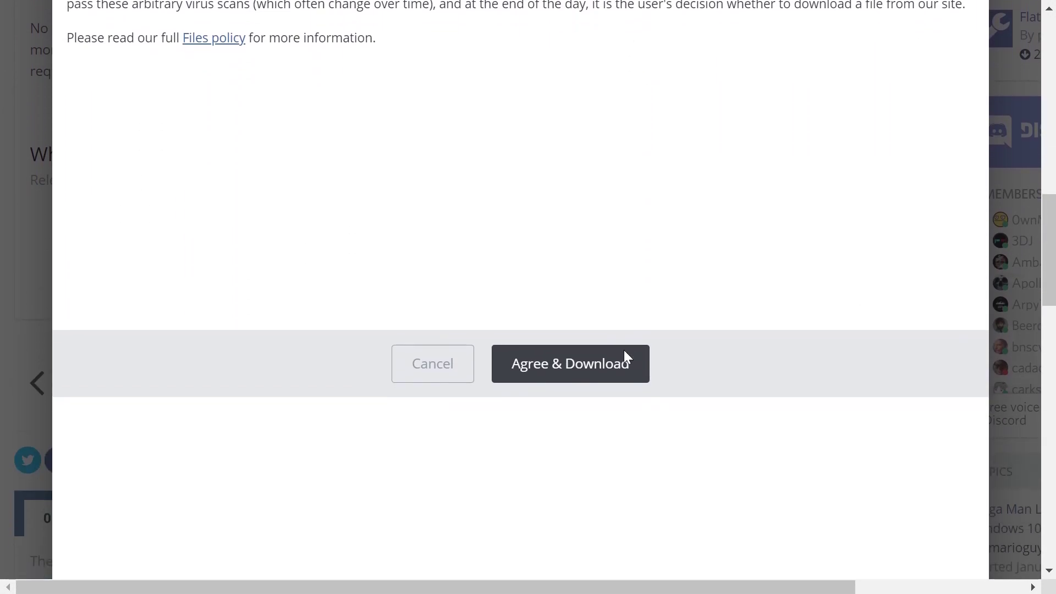
{"action": "left_click", "coordinate": [624, 352]}
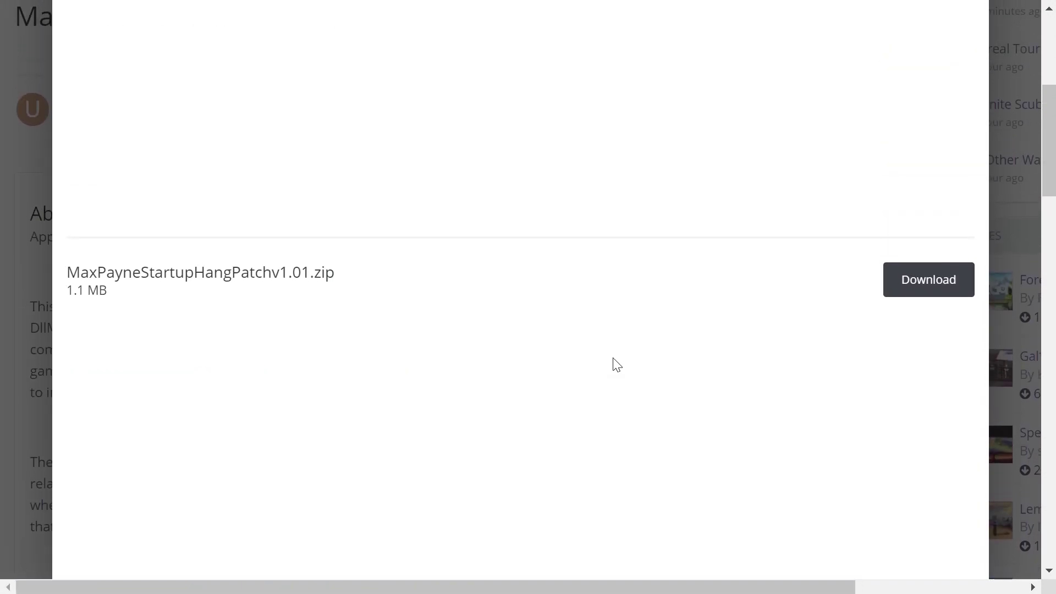
{"action": "left_click", "coordinate": [898, 290]}
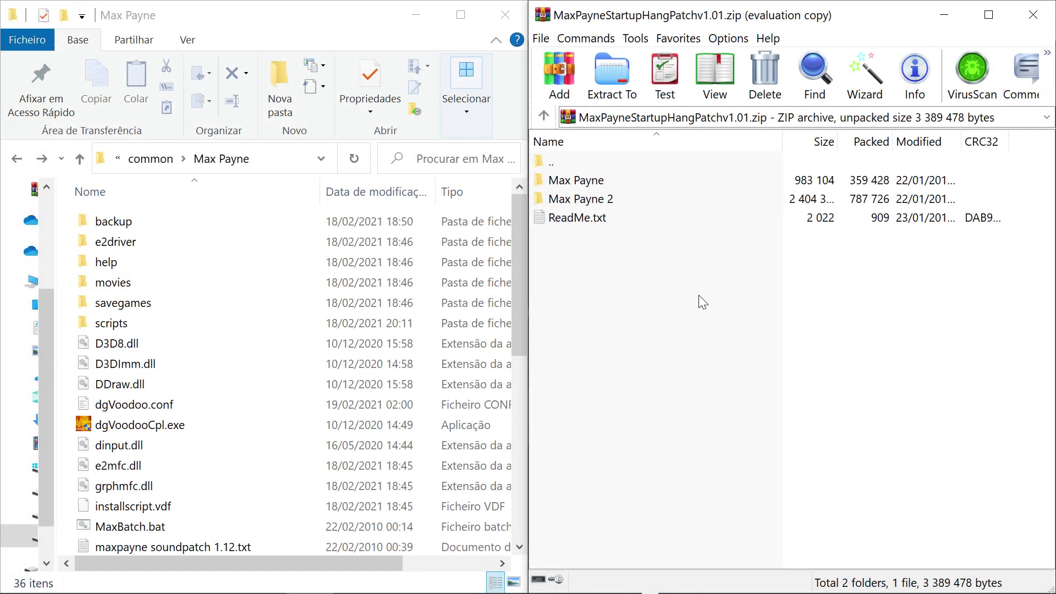
Extract everything in the patch archive's Max Payne folder into the game folder, replacing the existing files
{"action": "double_click", "coordinate": [590, 181]}
{"action": "left_click_drag", "start_coordinate": [610, 222], "coordinate": [63, 282]}
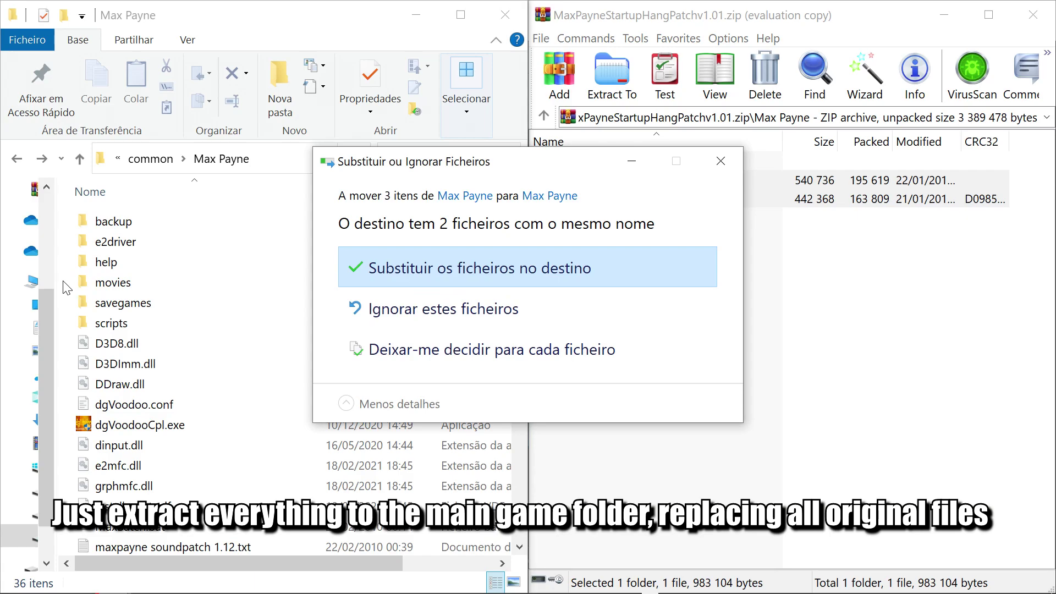
{"action": "left_click", "coordinate": [460, 266]}
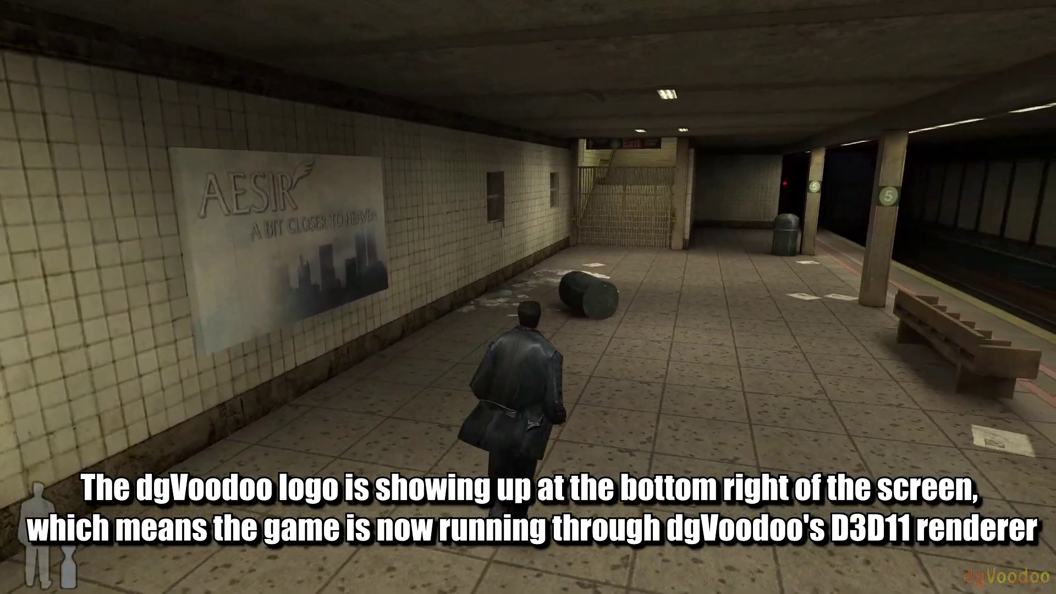
{"action": "key", "text": "w"}
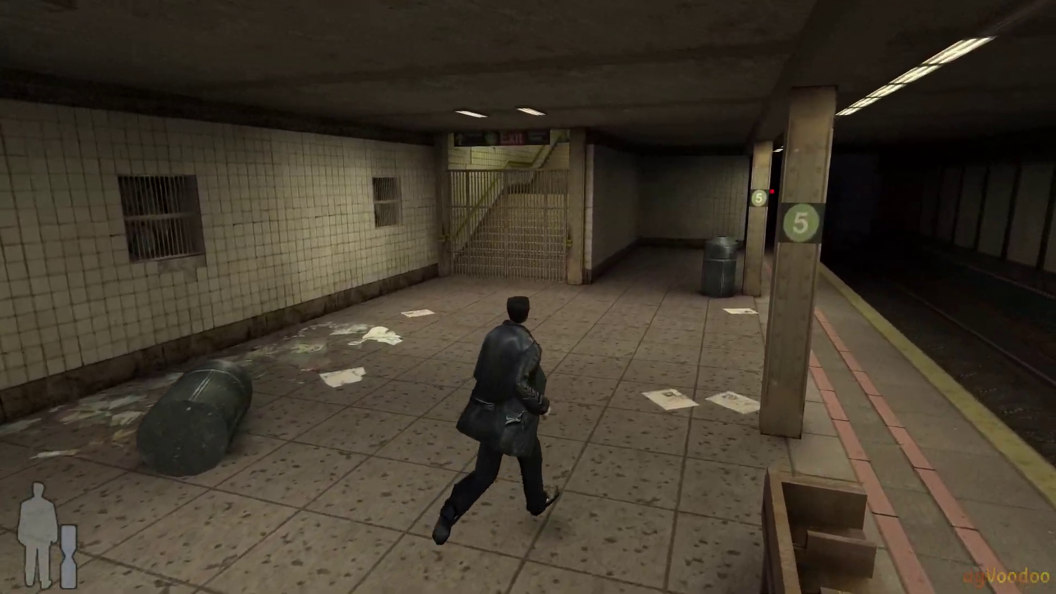
{"action": "key", "text": "w"}
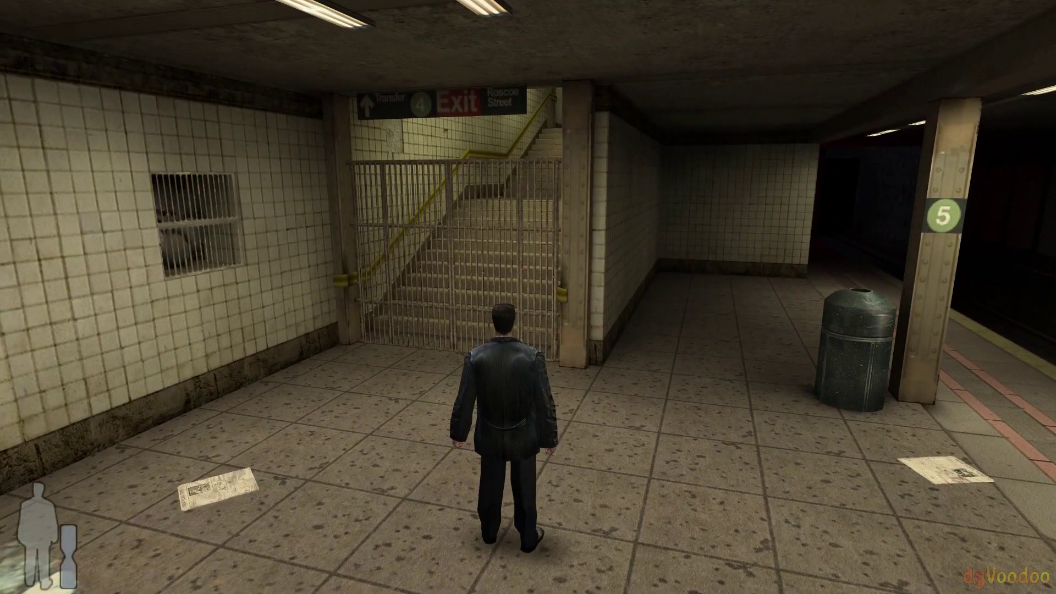
{"action": "key", "text": "w"}
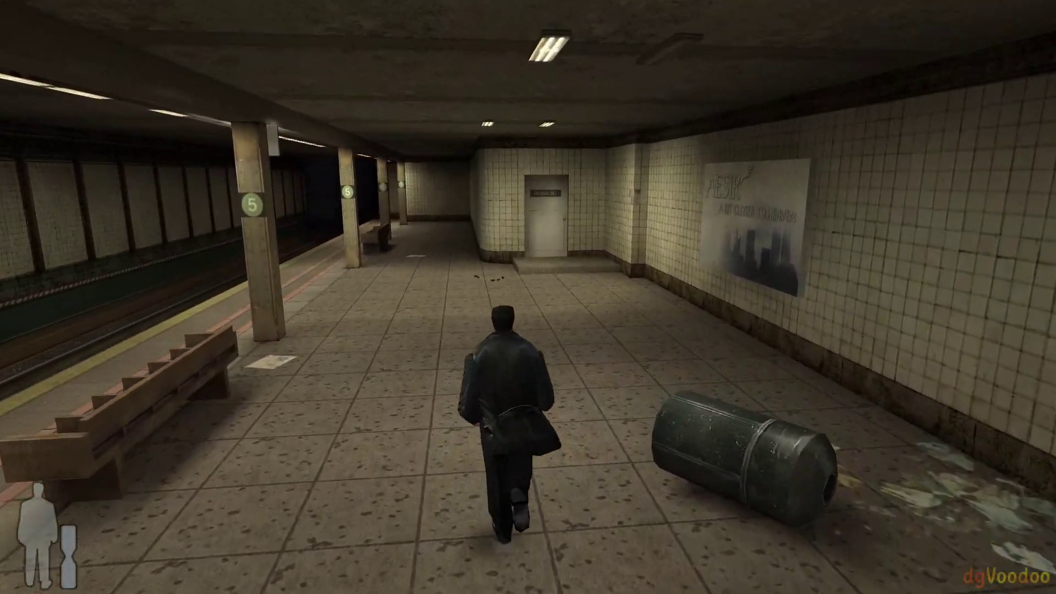
{"action": "key", "text": "w"}
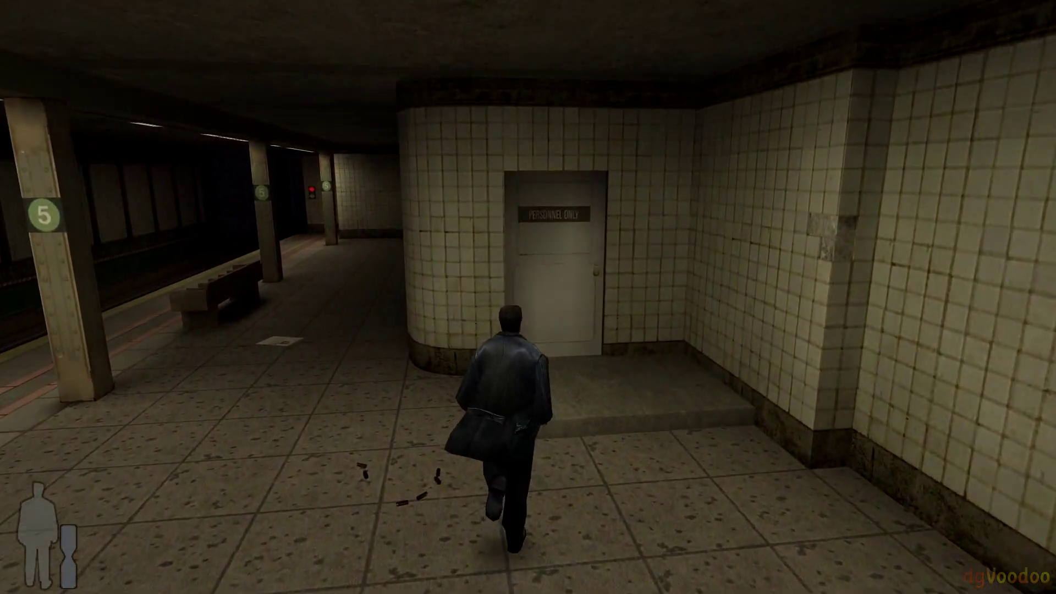